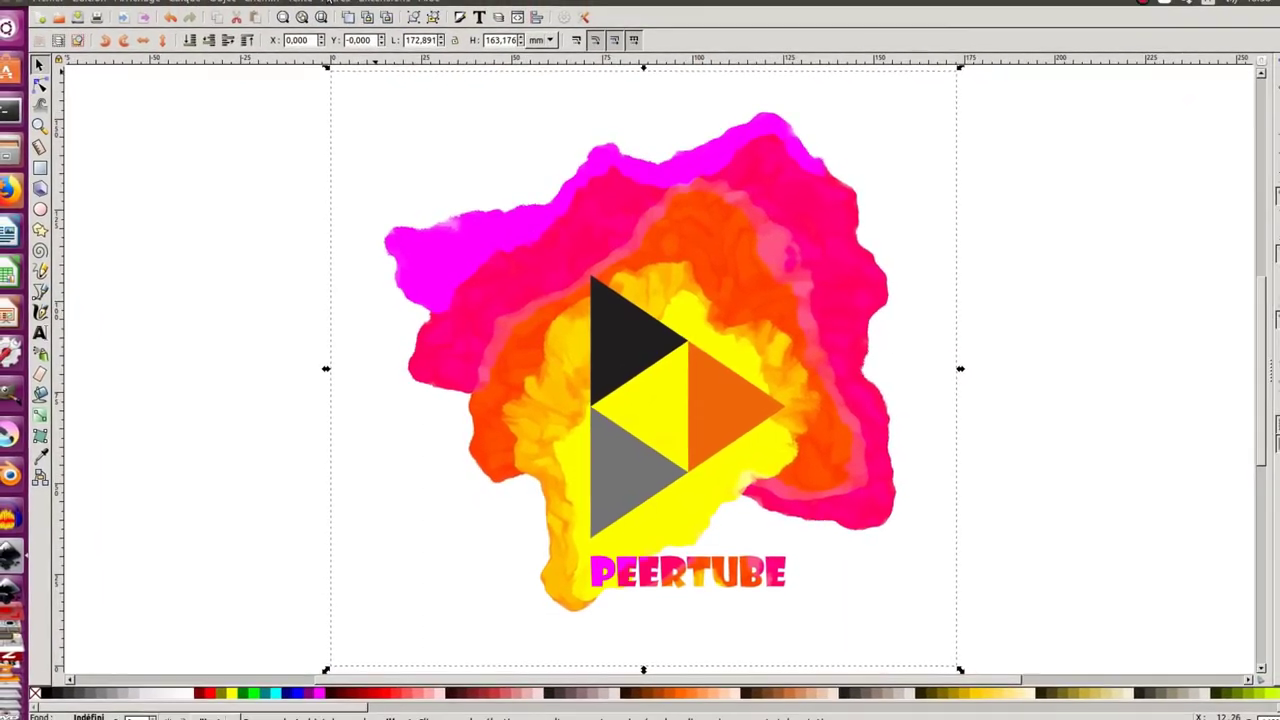
Step: Move the triangle logo and PEERTUBE lettering to the right of the coloured blobs
left_click(342, 7)
mouse_move(371, 85)
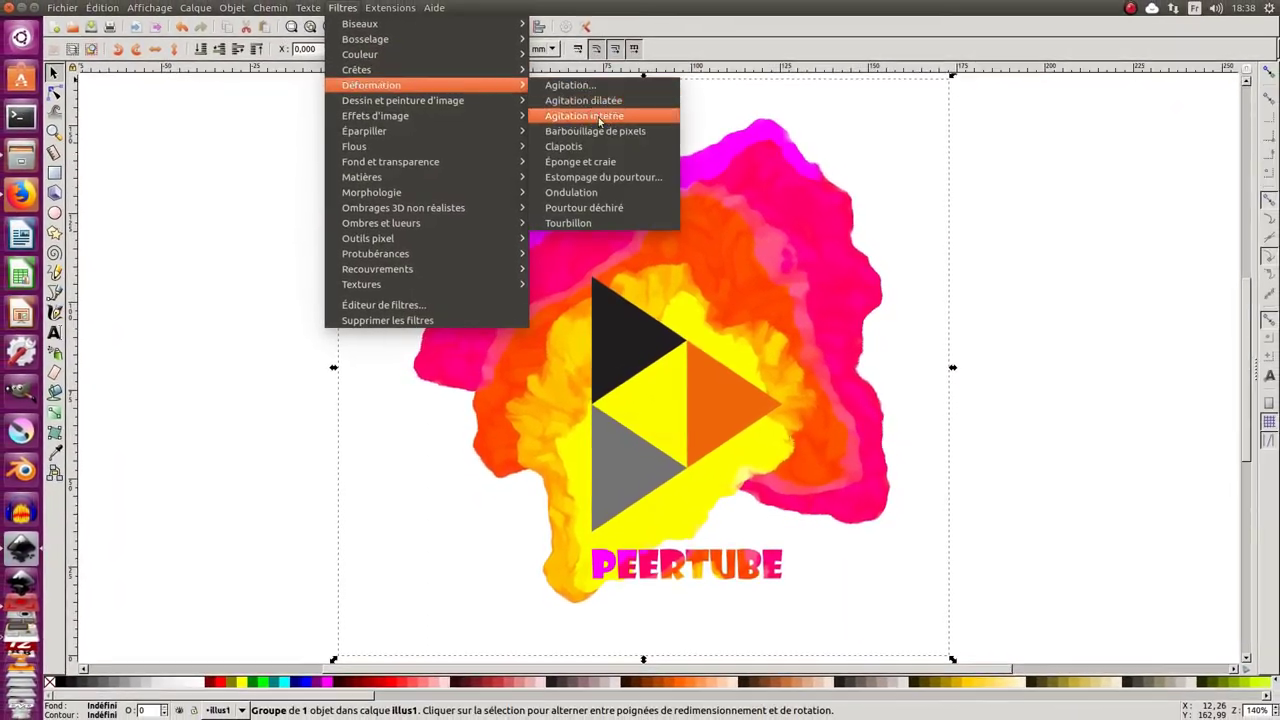
left_click(251, 323)
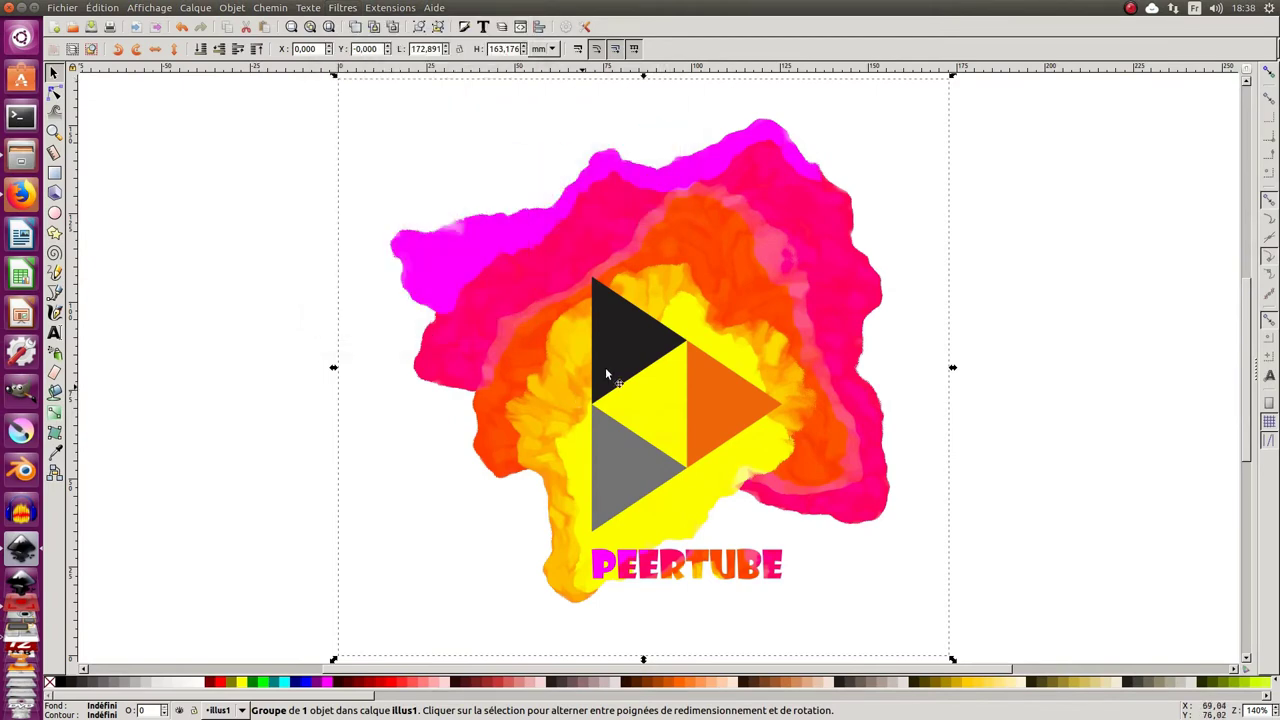
left_click(612, 342)
left_click(668, 574, "shift")
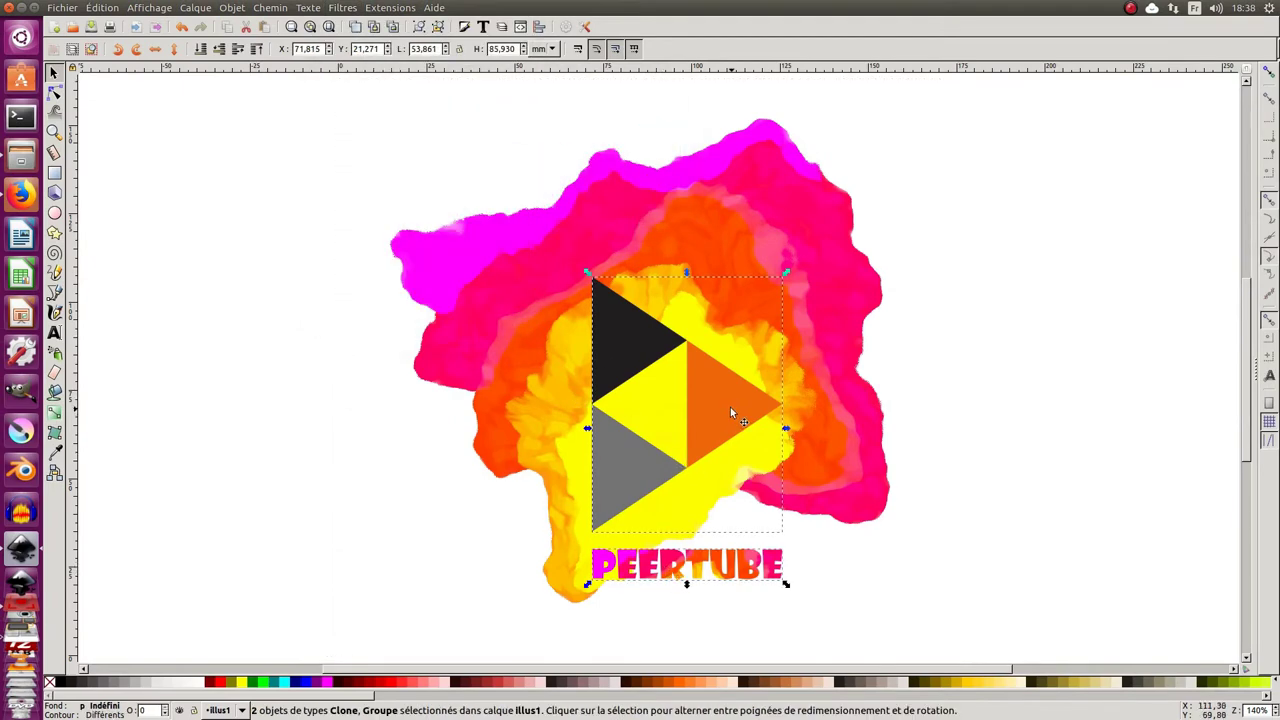
left_click_drag(730, 412, 1134, 412)
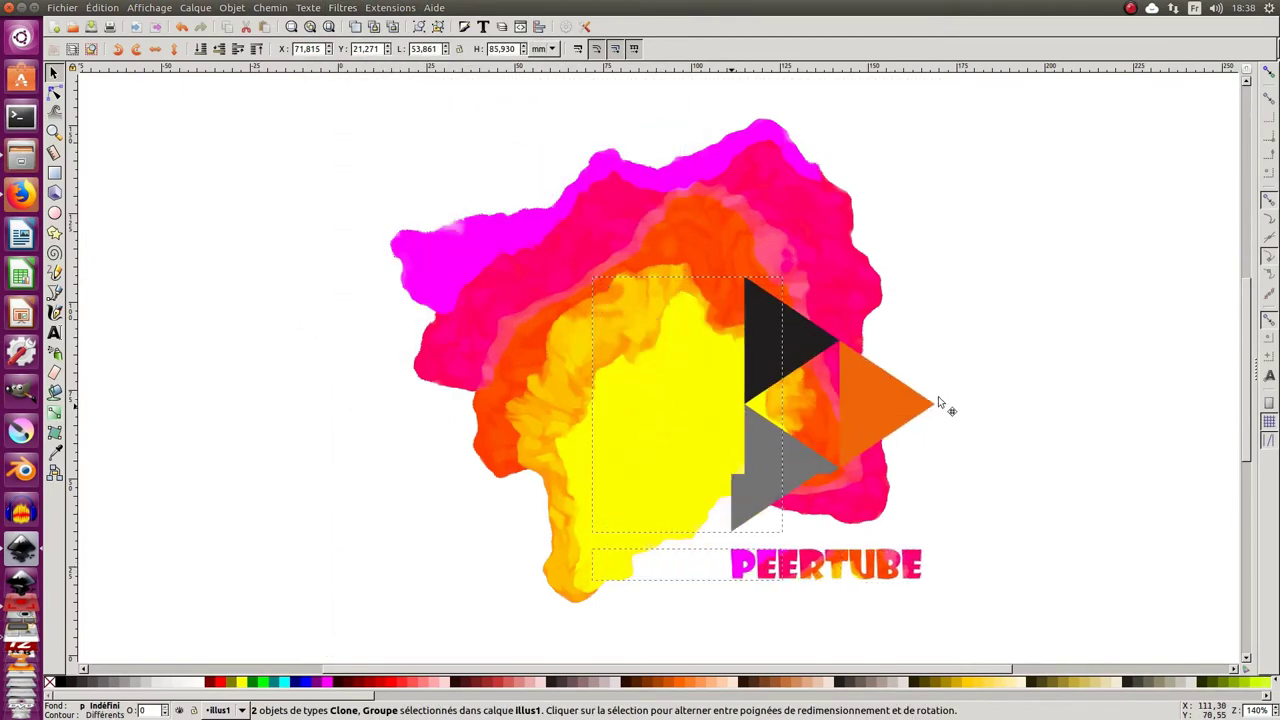
left_click(1037, 222)
Step: In Firefox, highlight a sentence of the PeerTube Wikipedia article, then deselect it
left_click(22, 196)
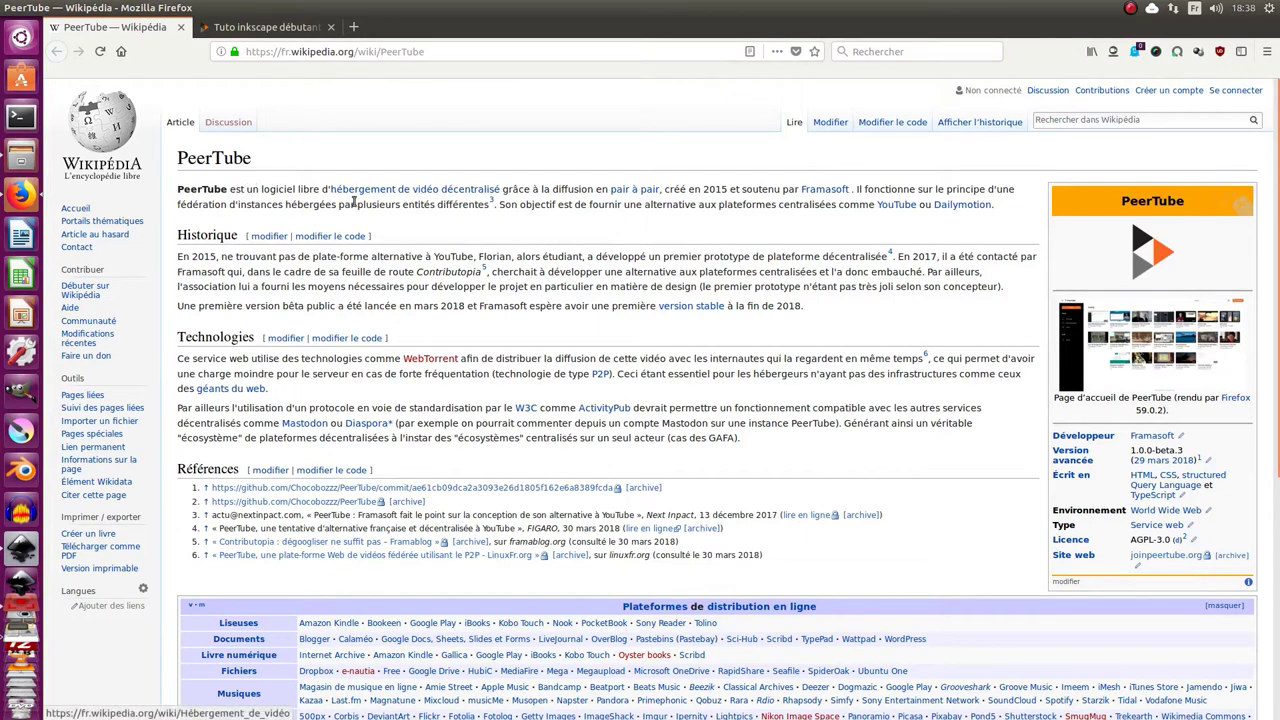
mouse_move(384, 189)
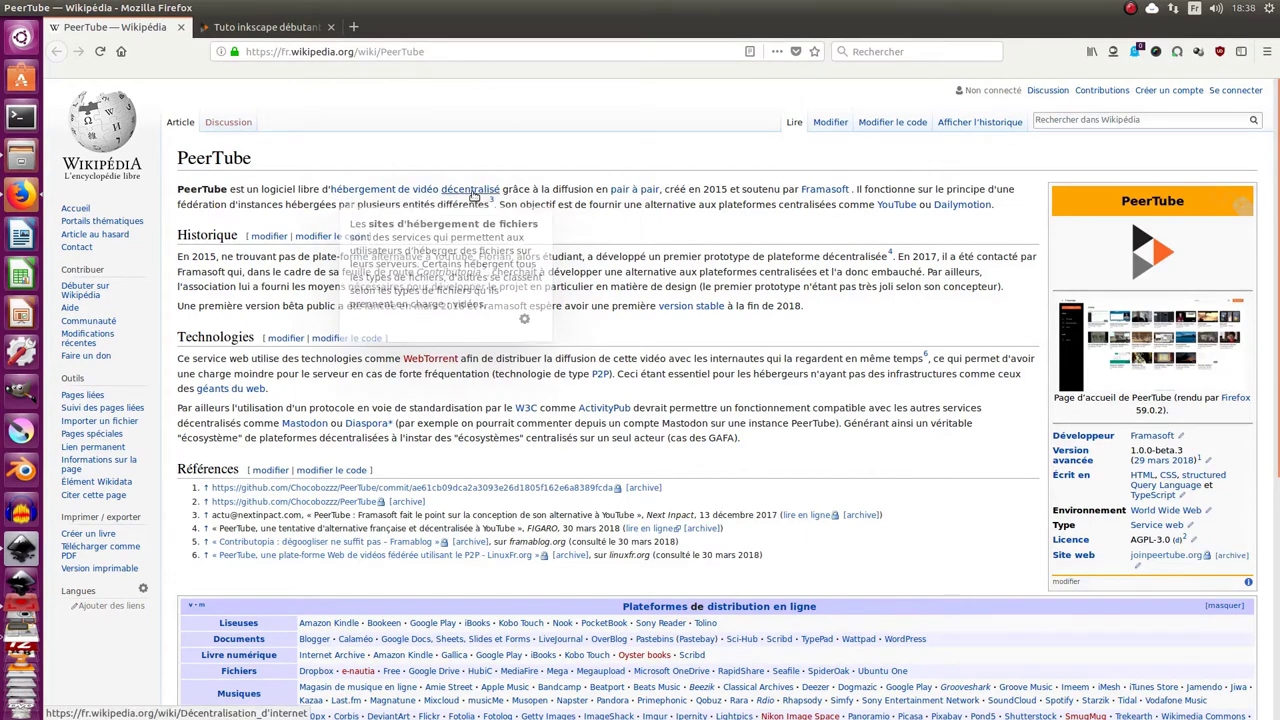
left_click_drag(520, 206, 948, 221)
left_click(944, 224)
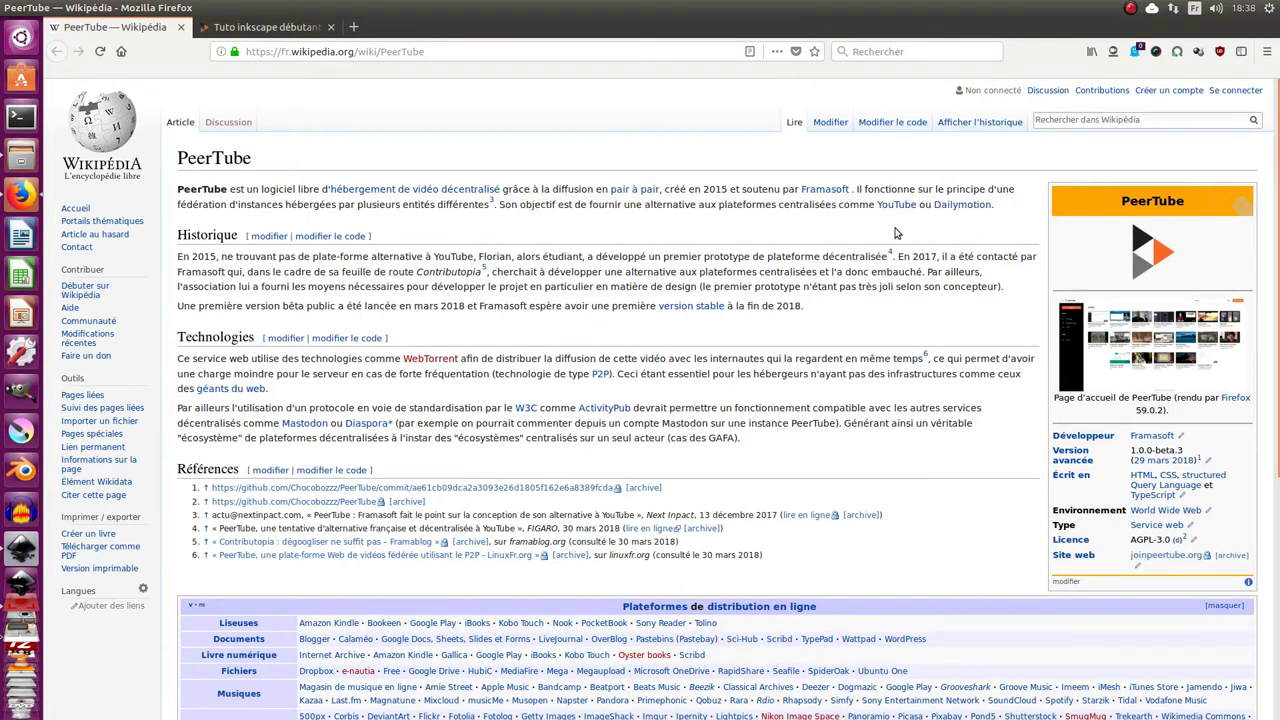
Step: Select the page address, view the 'Tuto inkscape débutant' tab, and return to Inkscape
left_click(367, 51)
left_click_drag(478, 51, 207, 55)
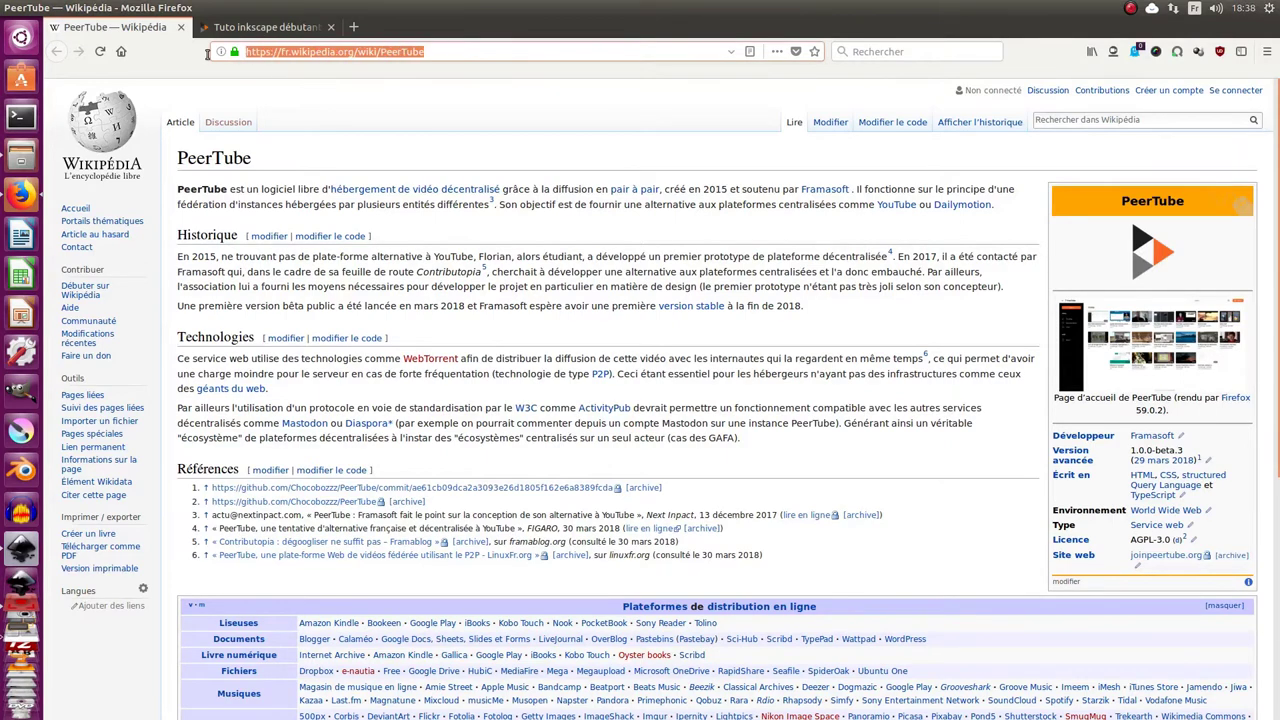
left_click(270, 30)
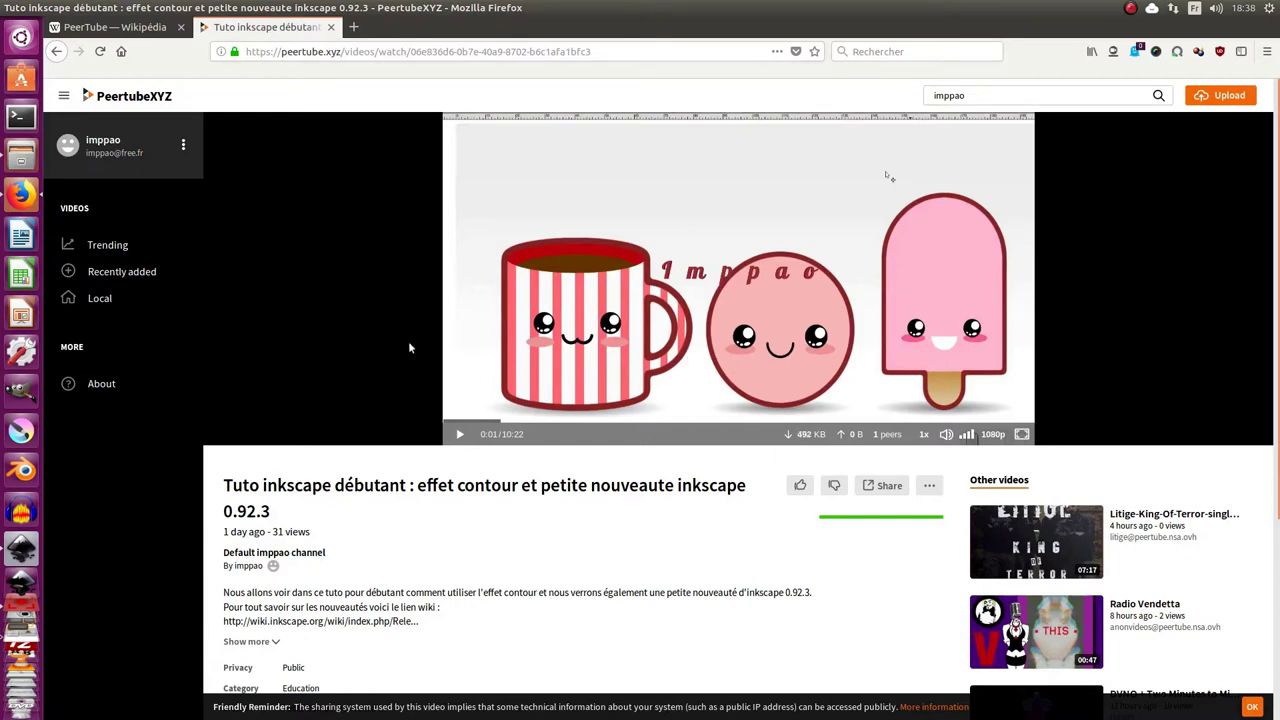
left_click(36, 552)
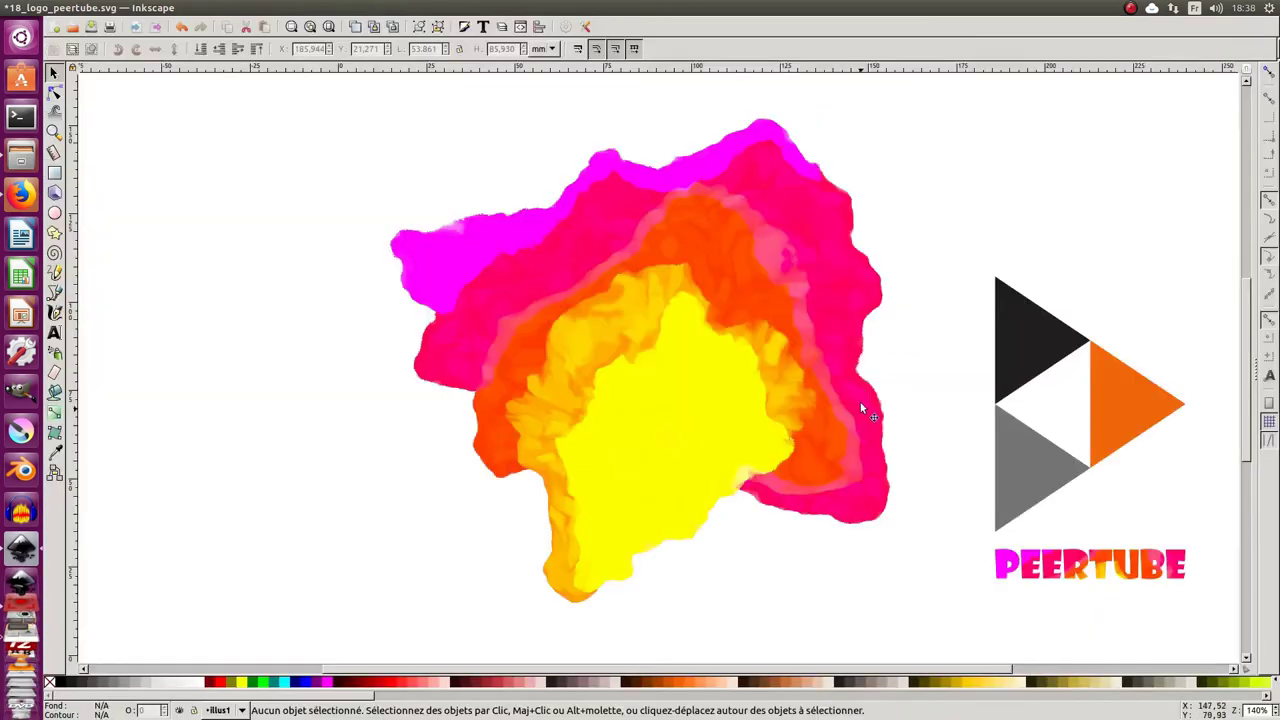
Step: Show the blob group in Contour display mode, then in Sans filtre mode
left_click(689, 388)
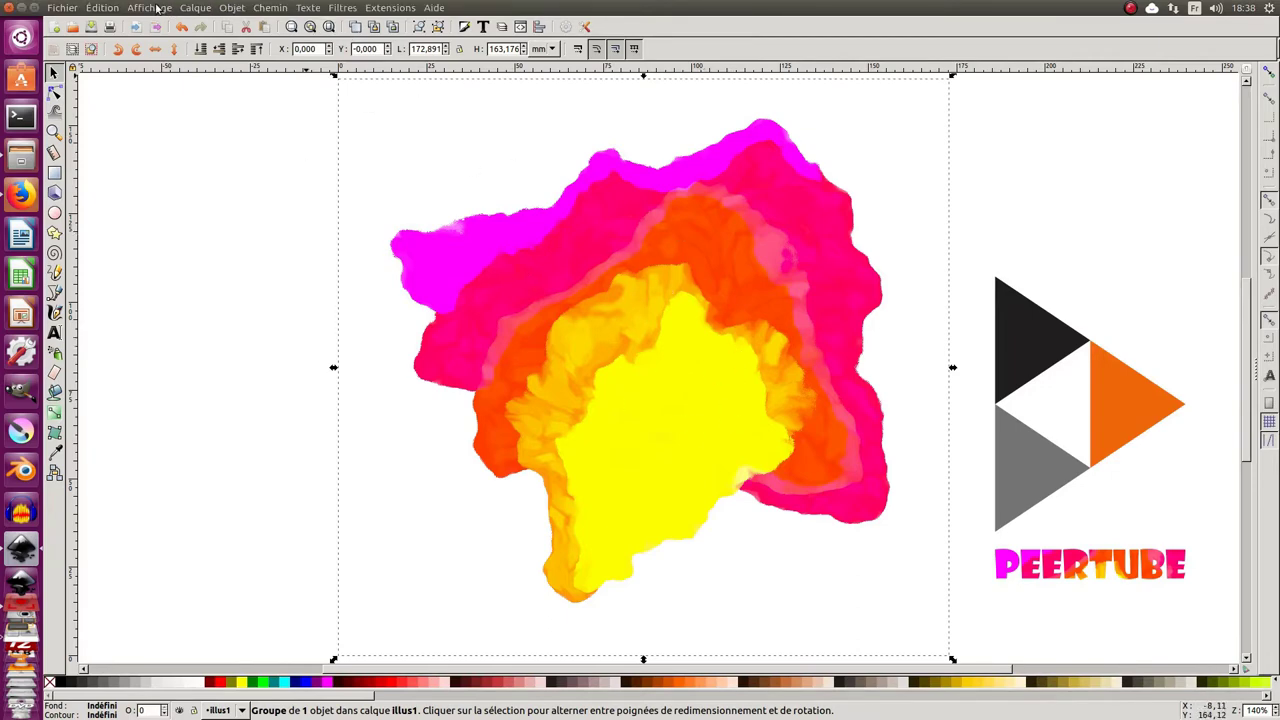
left_click(157, 8)
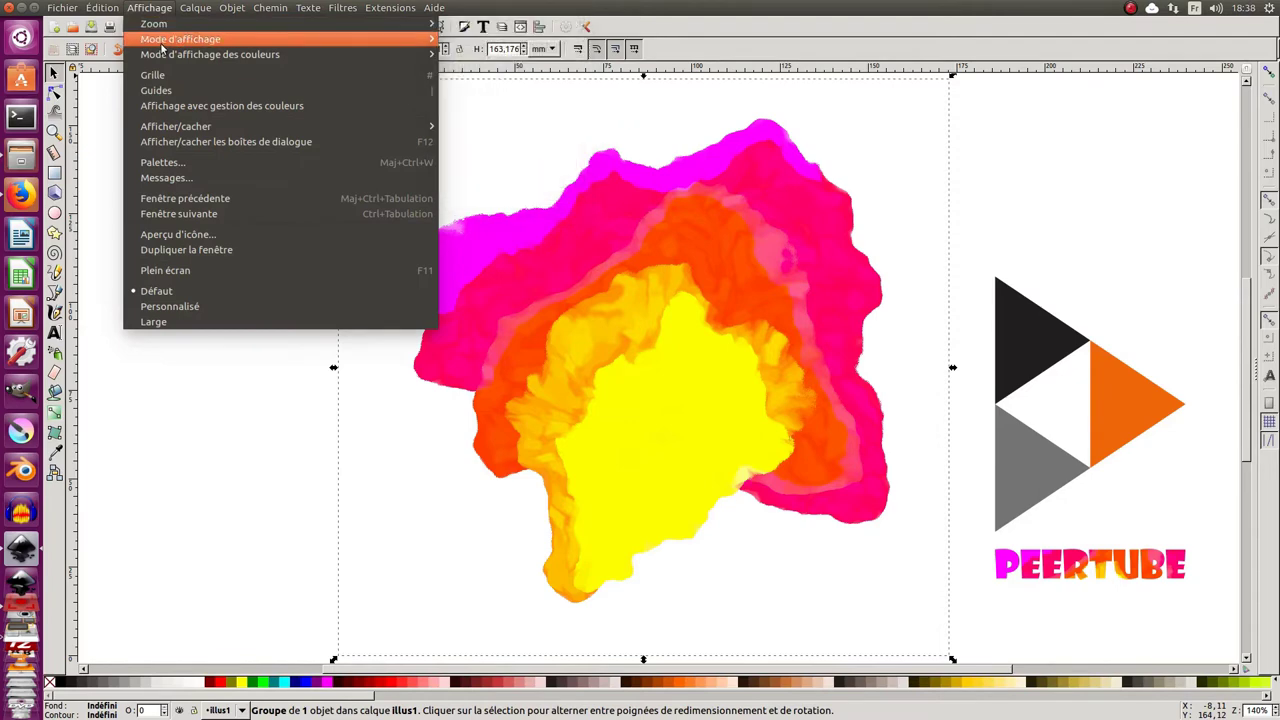
mouse_move(180, 39)
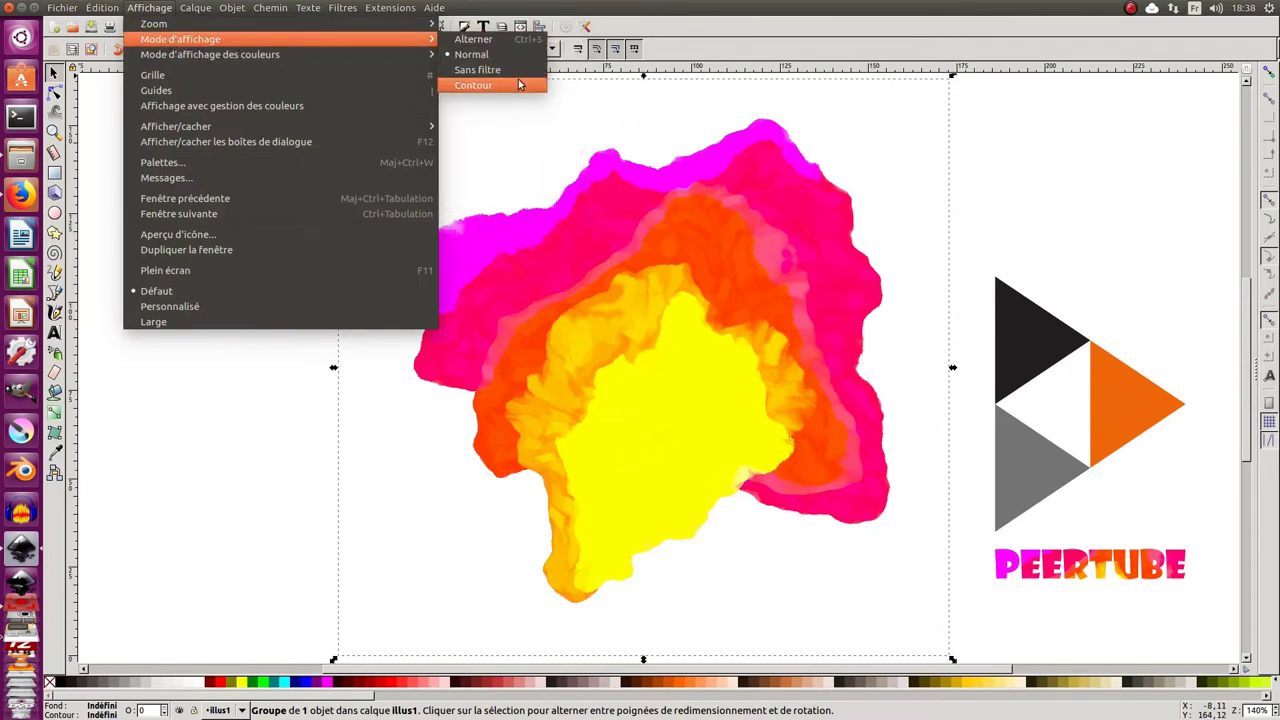
left_click(522, 85)
left_click(154, 7)
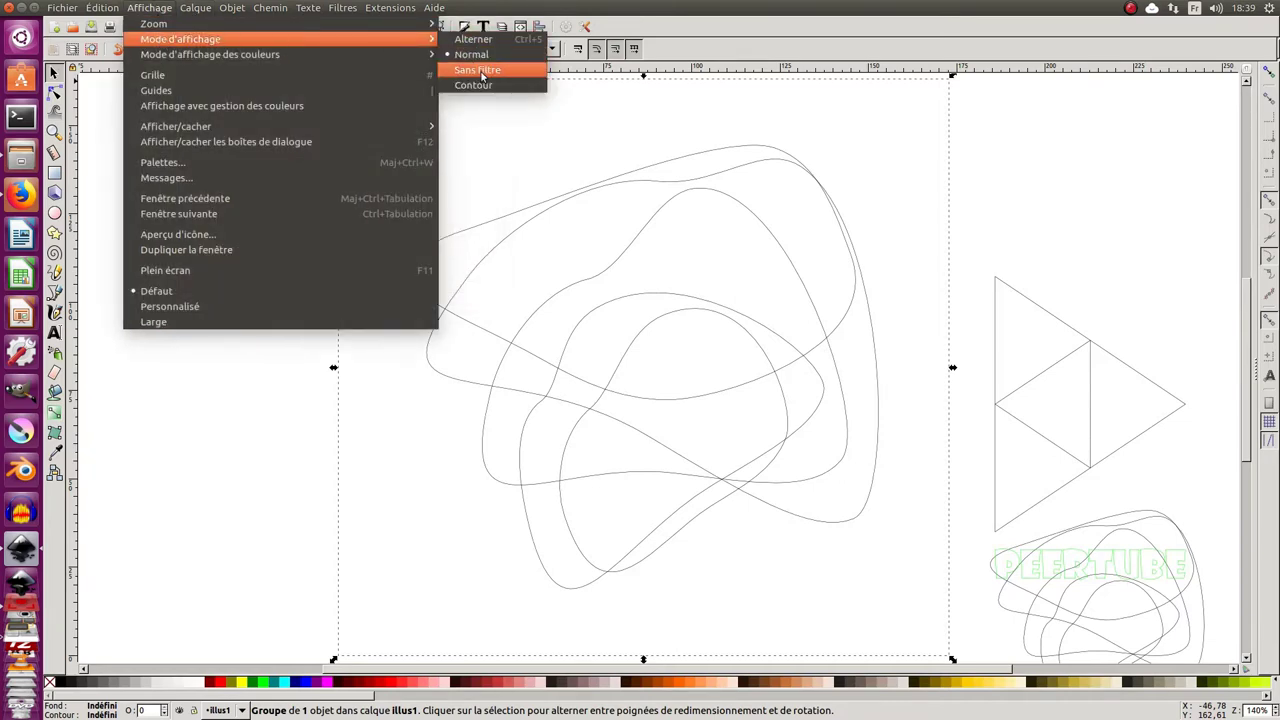
left_click(481, 55)
key("Escape")
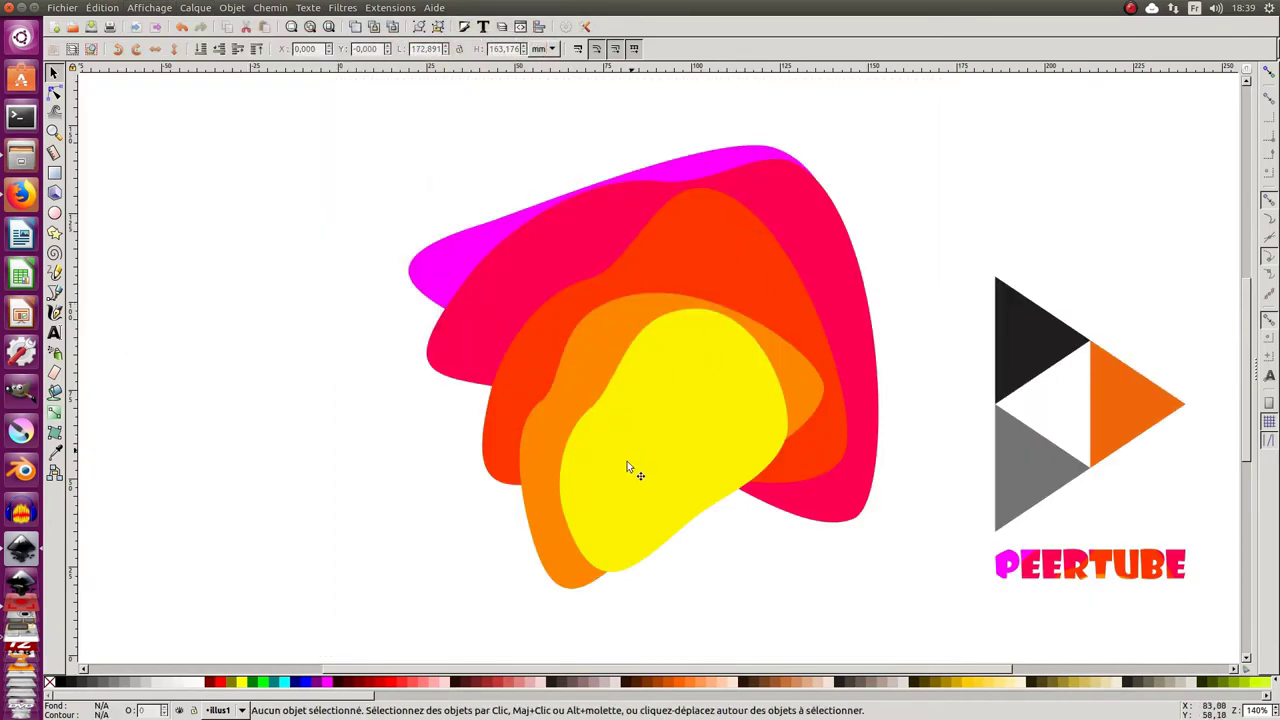
Step: Look through the Filtres menu, then create a new blank document
left_click(191, 8)
mouse_move(342, 8)
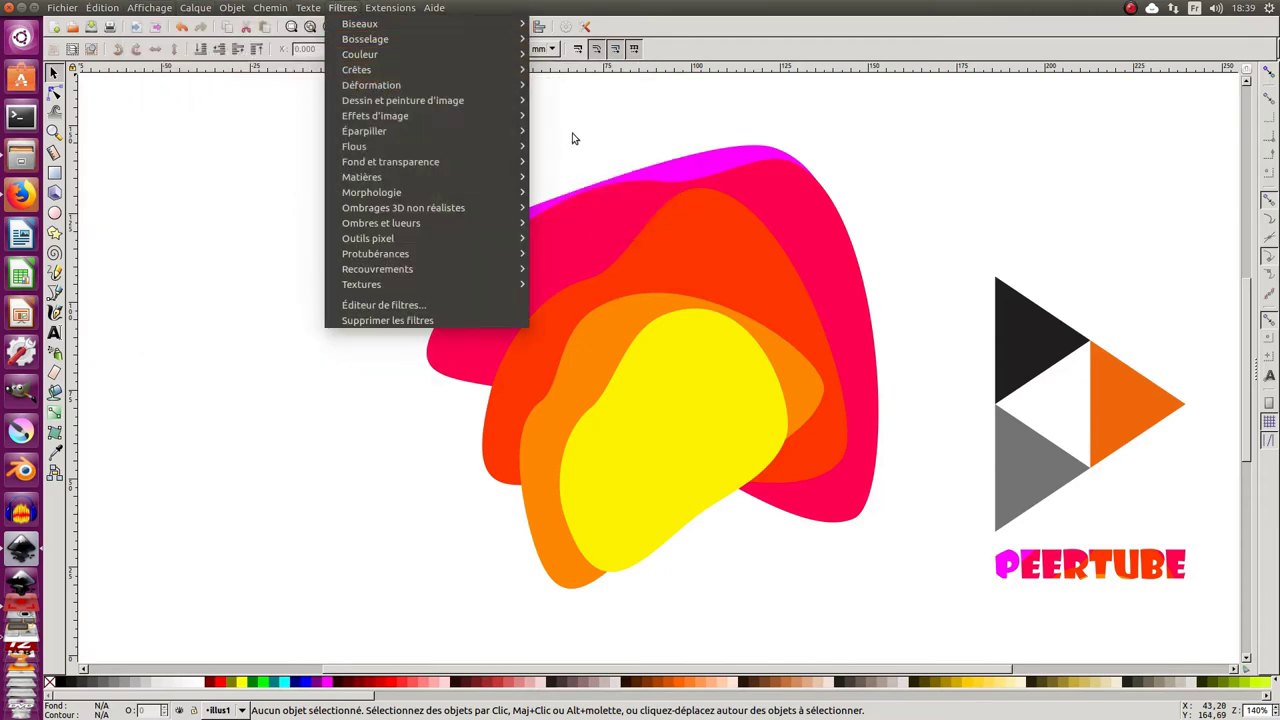
left_click(226, 210)
left_click(64, 8)
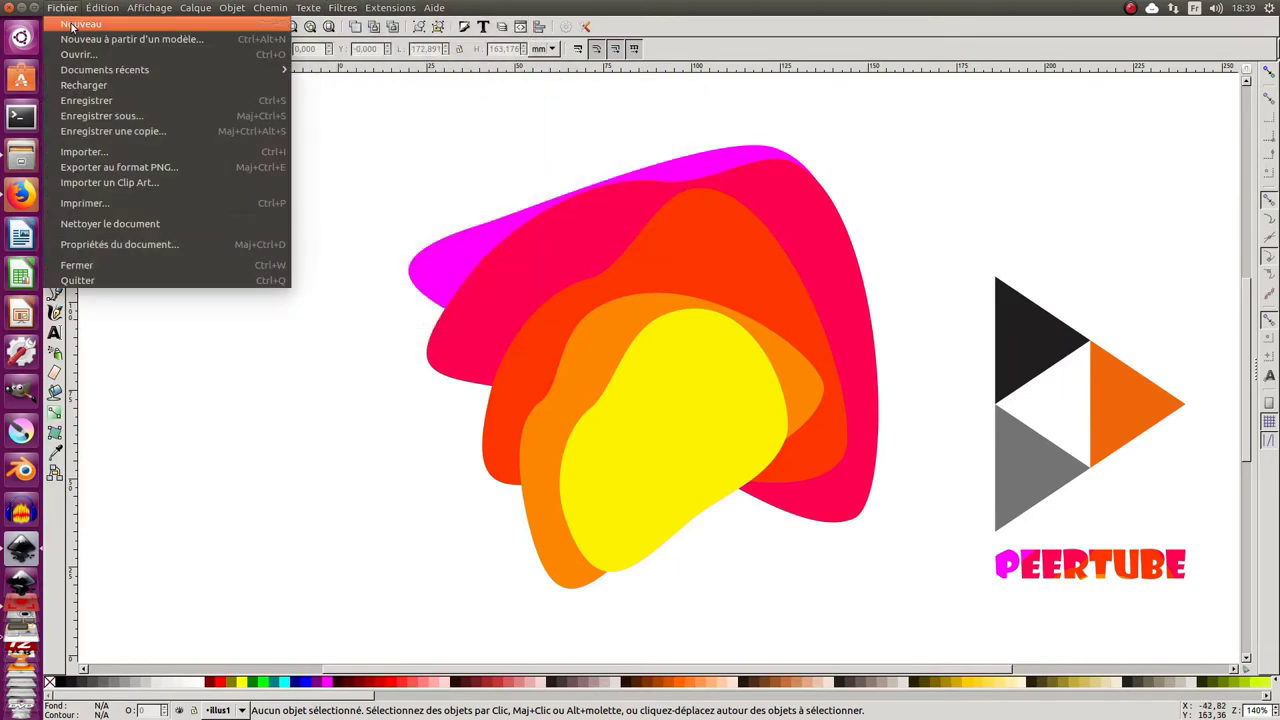
left_click(72, 24)
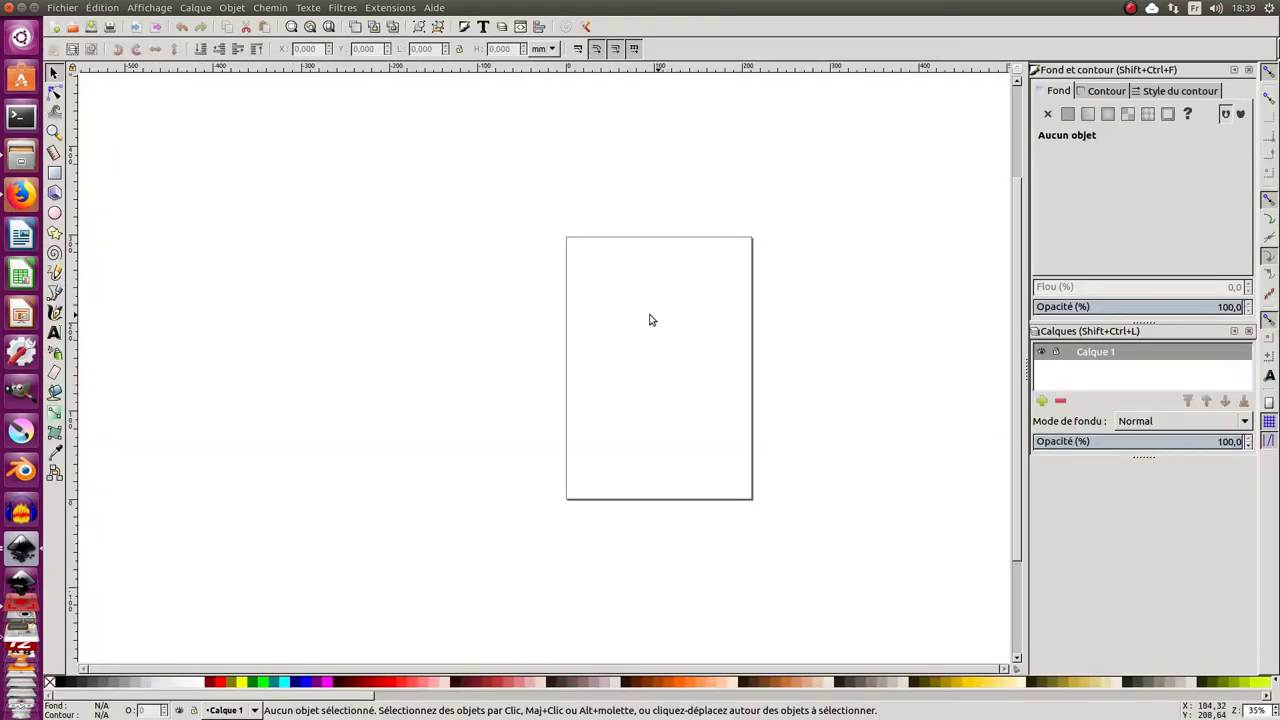
Step: Zoom in and select the Crayon freehand tool with Forme left at Aucune
scroll(655, 330, "up", 1, "ctrl")
scroll(665, 345, "up", 1, "ctrl")
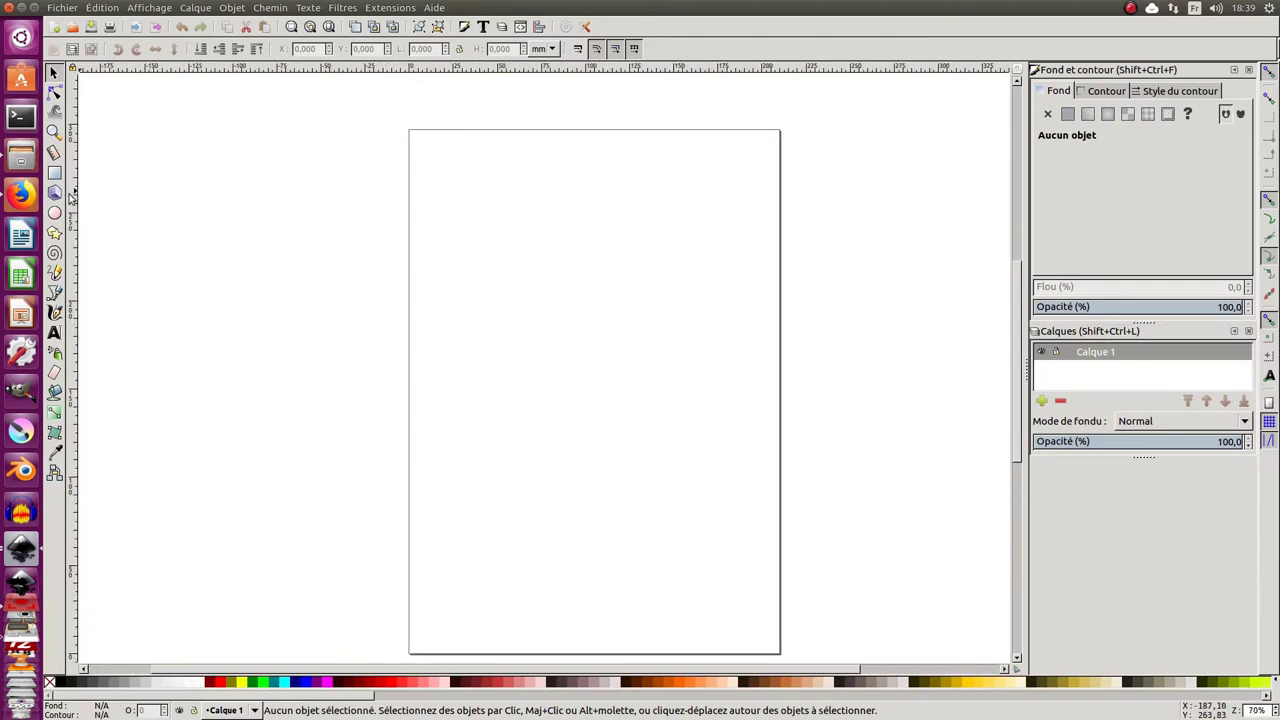
left_click(55, 272)
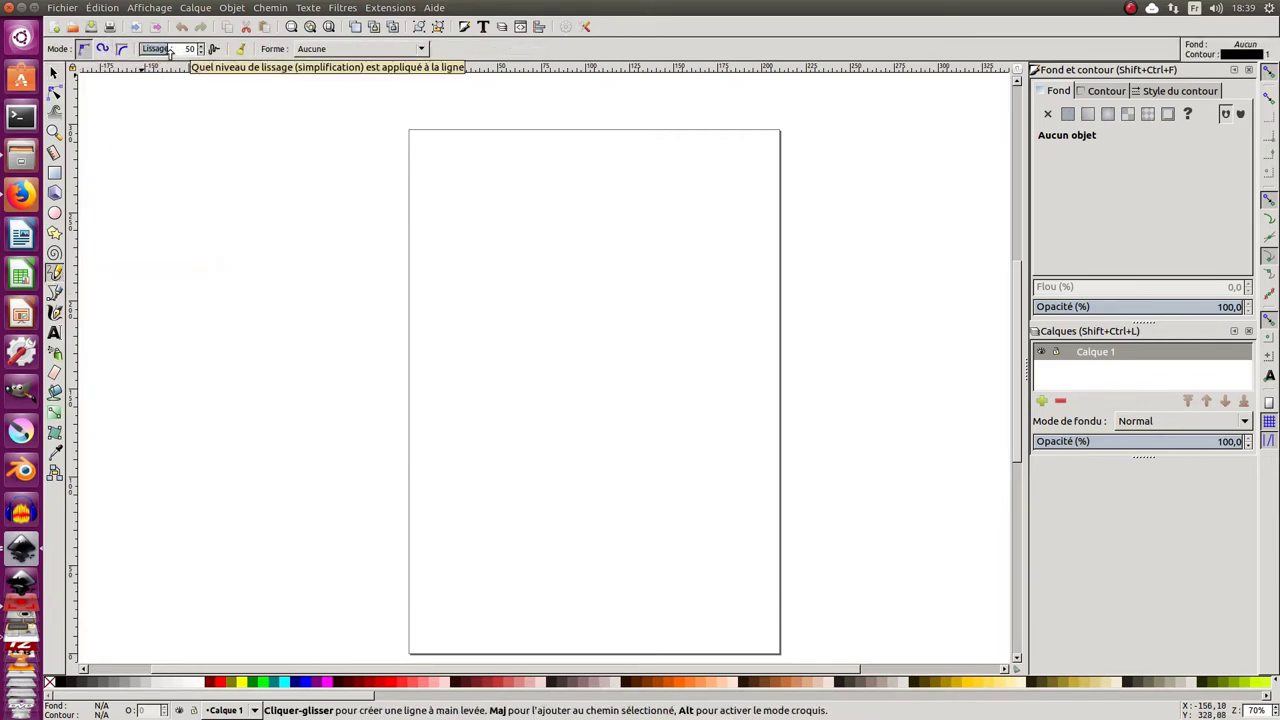
left_click(350, 49)
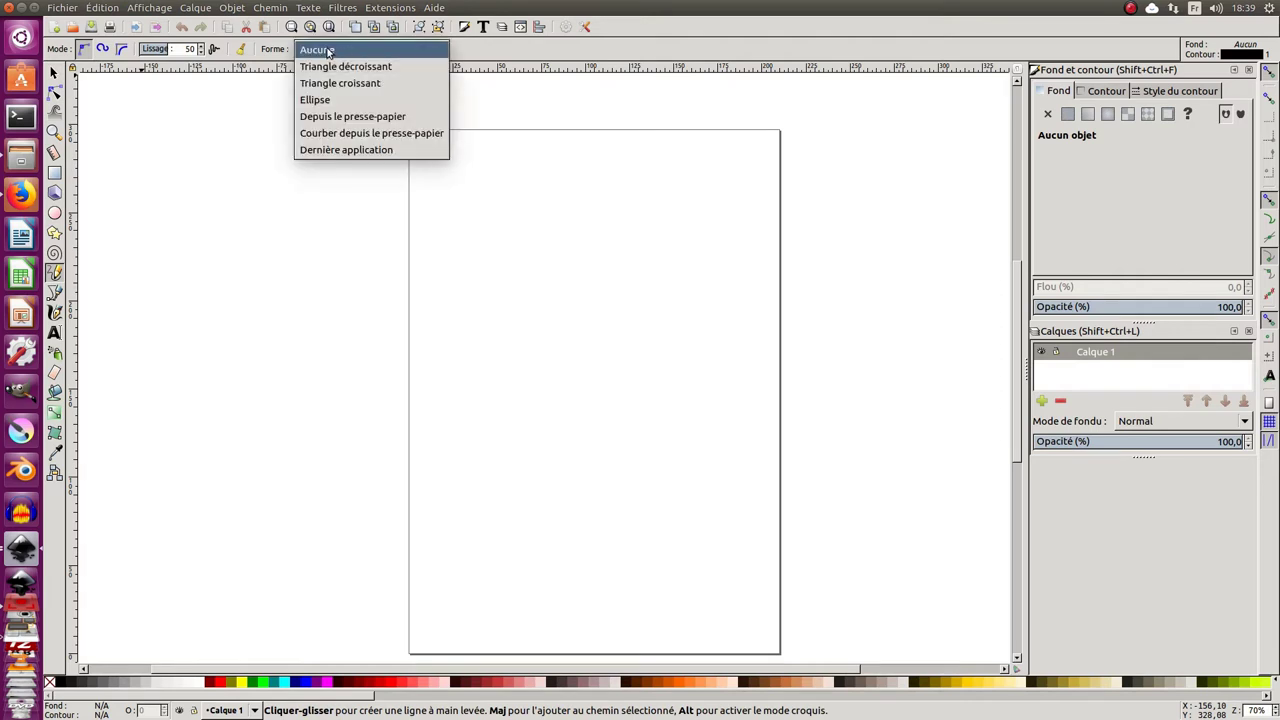
left_click(328, 50)
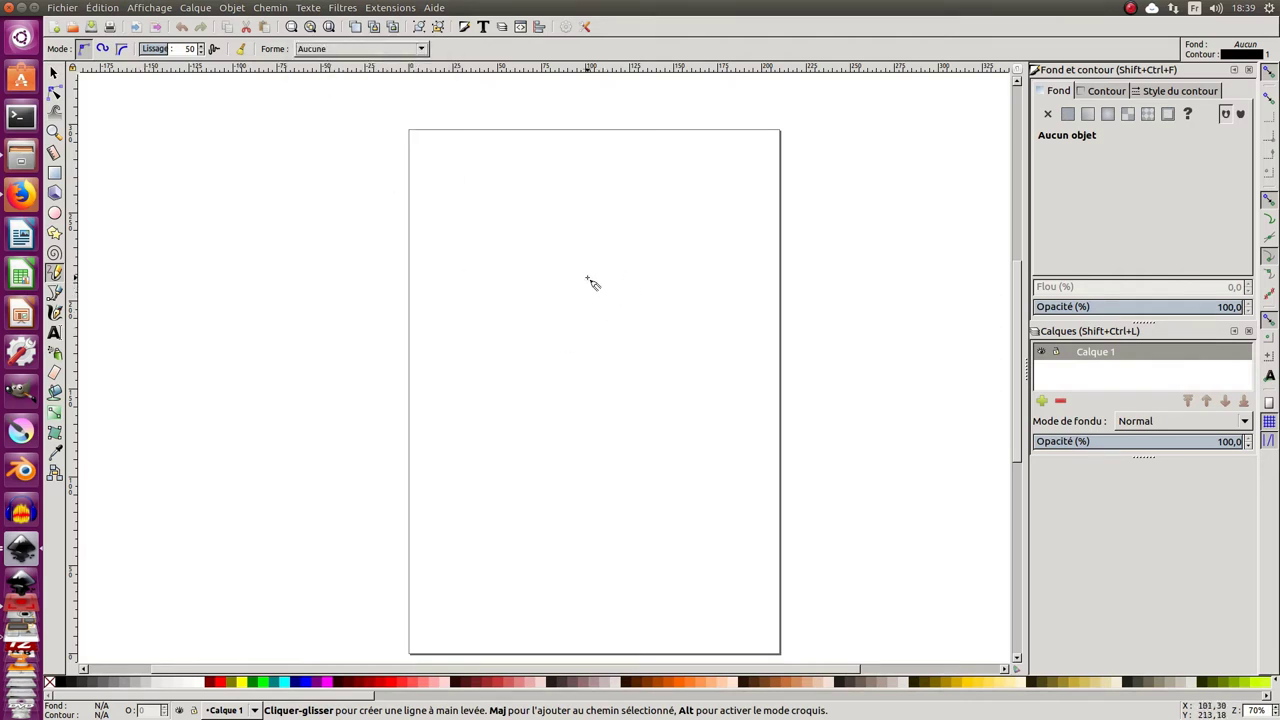
Step: Draw a closed freehand loop on the page with the pencil
left_click_drag(610, 276, 626, 347)
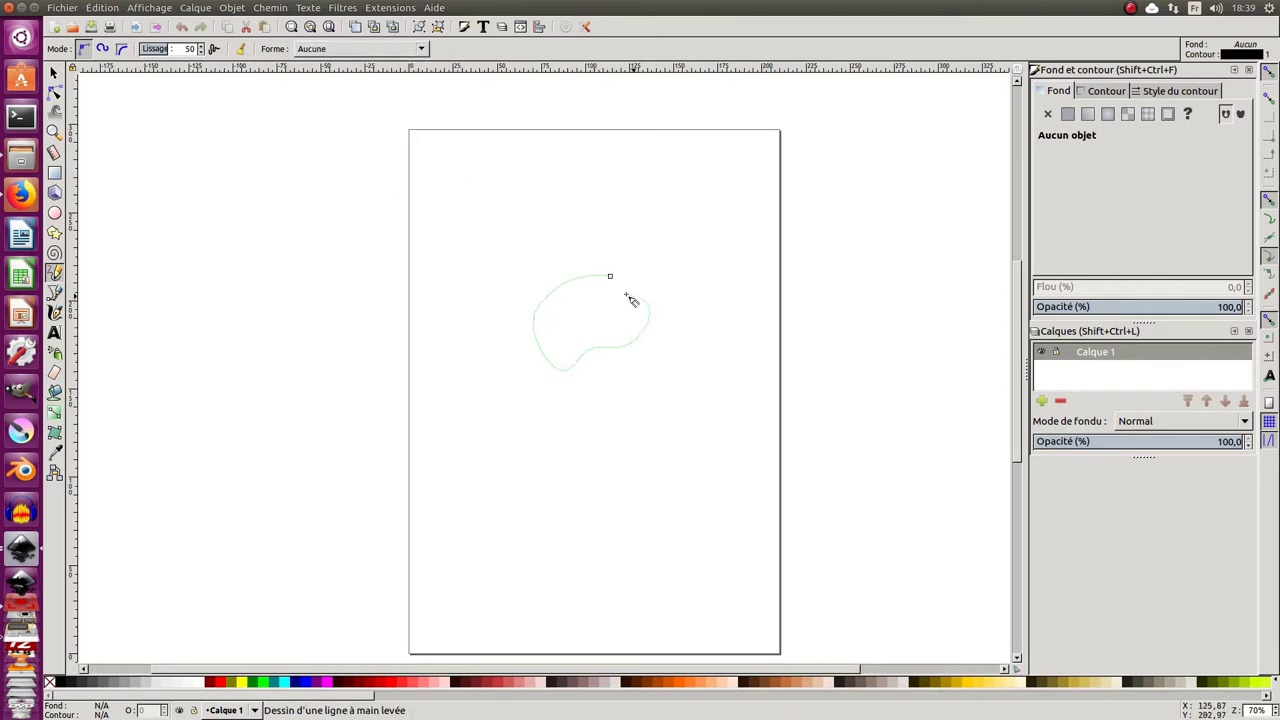
left_click_drag(615, 280, 611, 277)
scroll(615, 287, "up", 2, "ctrl")
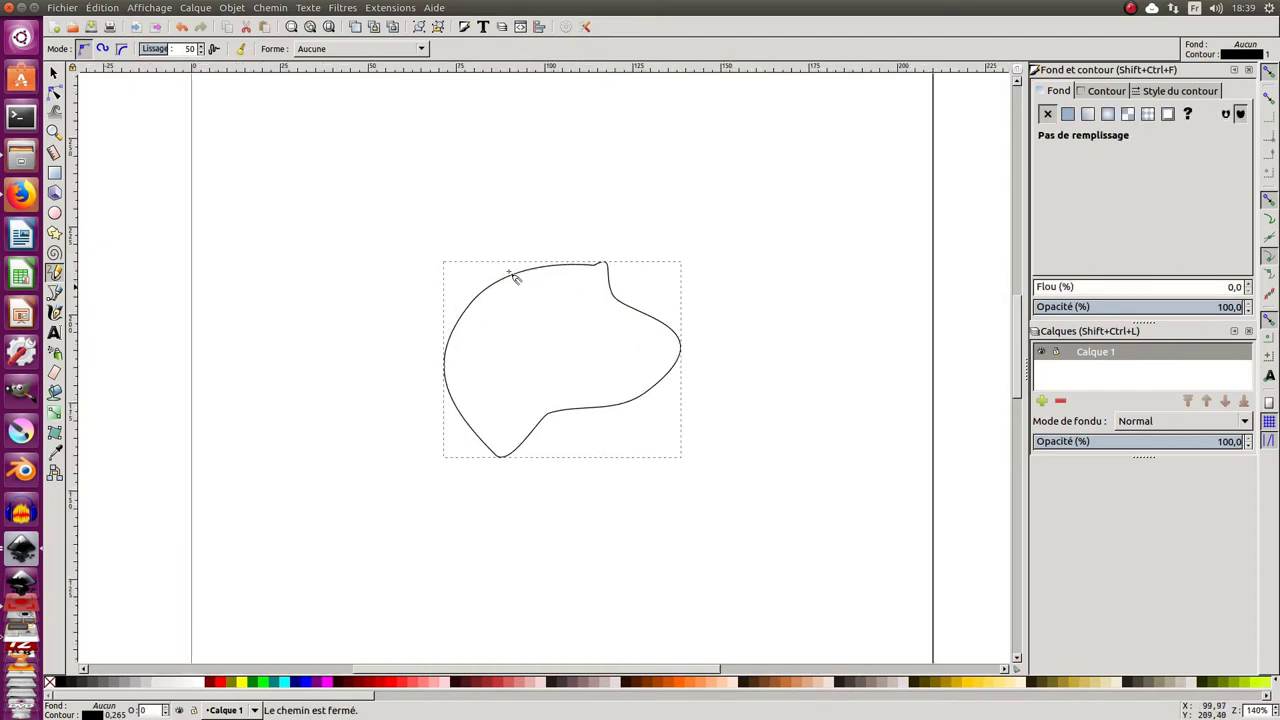
Step: With the Node tool, pull the top node up and left, then select all six nodes
left_click(55, 91)
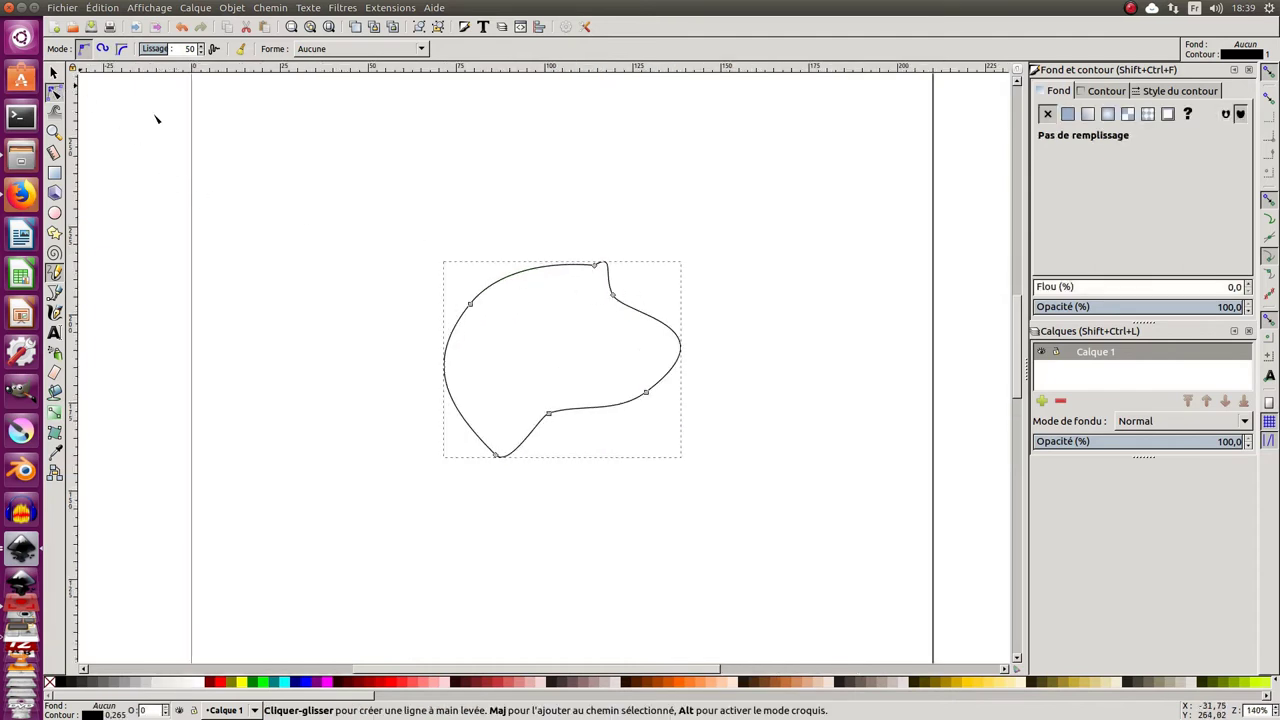
left_click(597, 266)
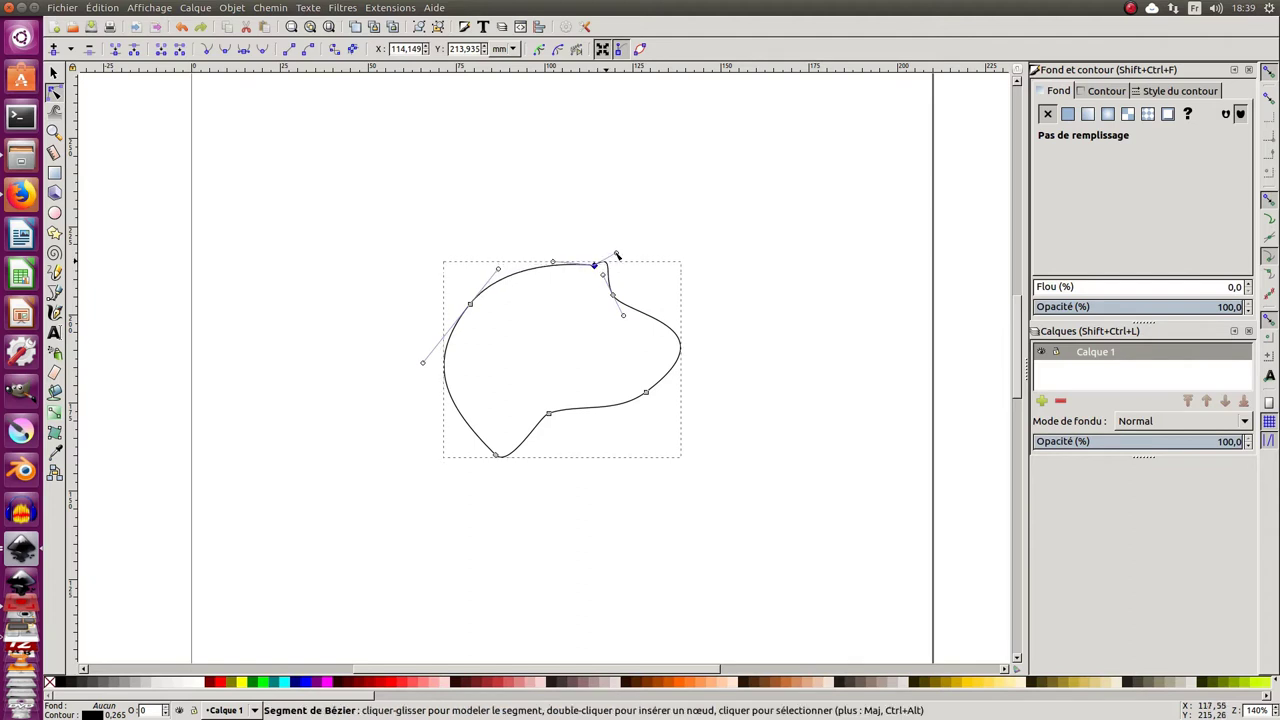
left_click(314, 163)
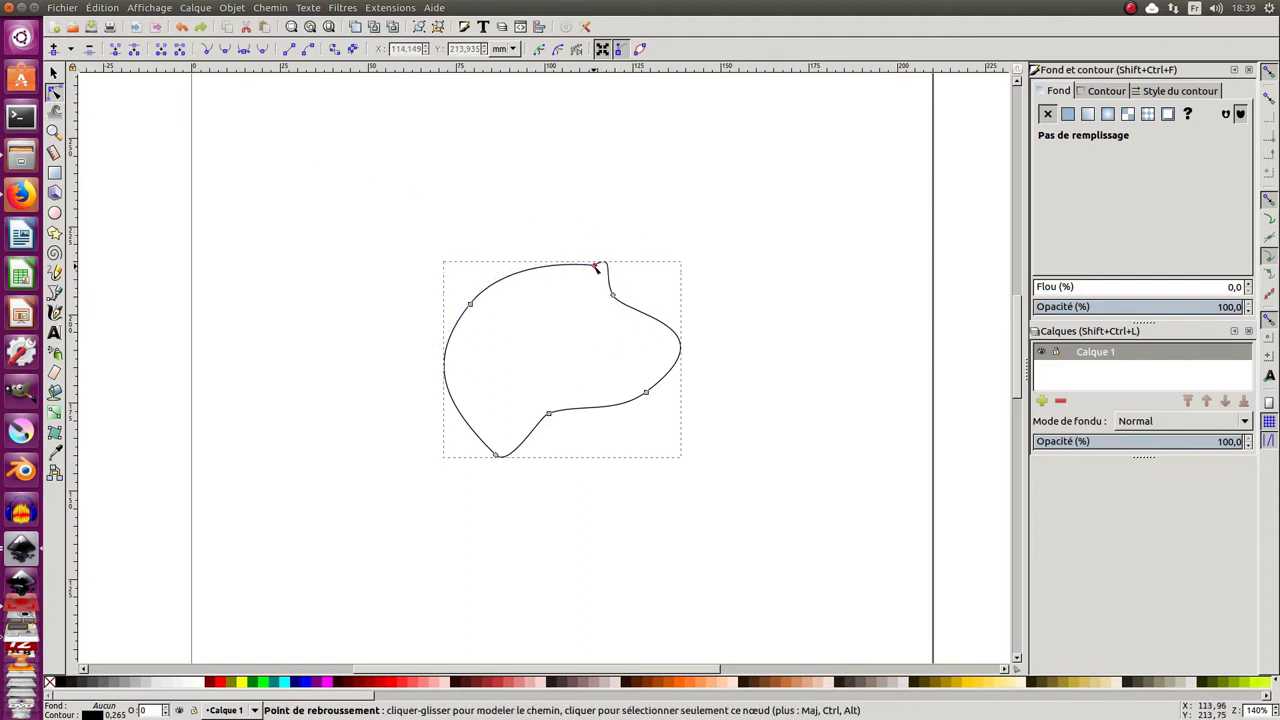
left_click_drag(597, 266, 580, 263)
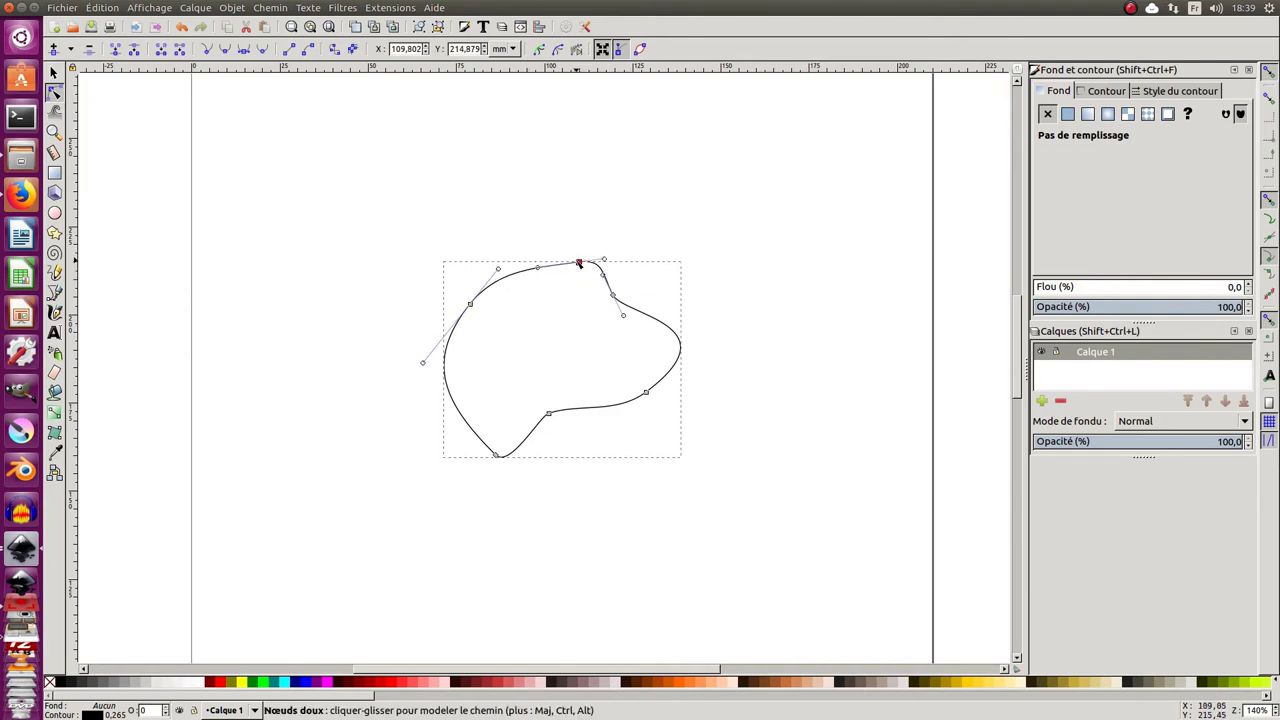
left_click_drag(581, 264, 571, 258)
left_click_drag(406, 210, 738, 505)
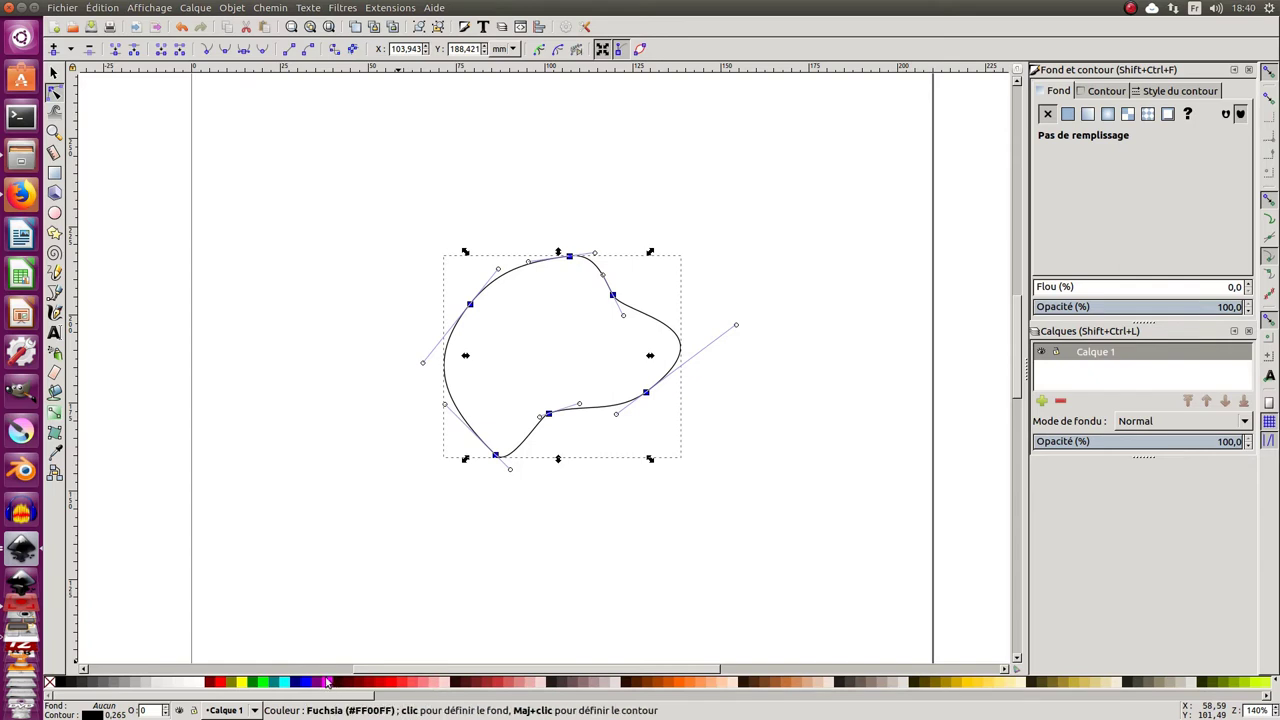
Step: Fill the blob with fuchsia (ff00ffff) and set its stroke paint to none
left_click(327, 682)
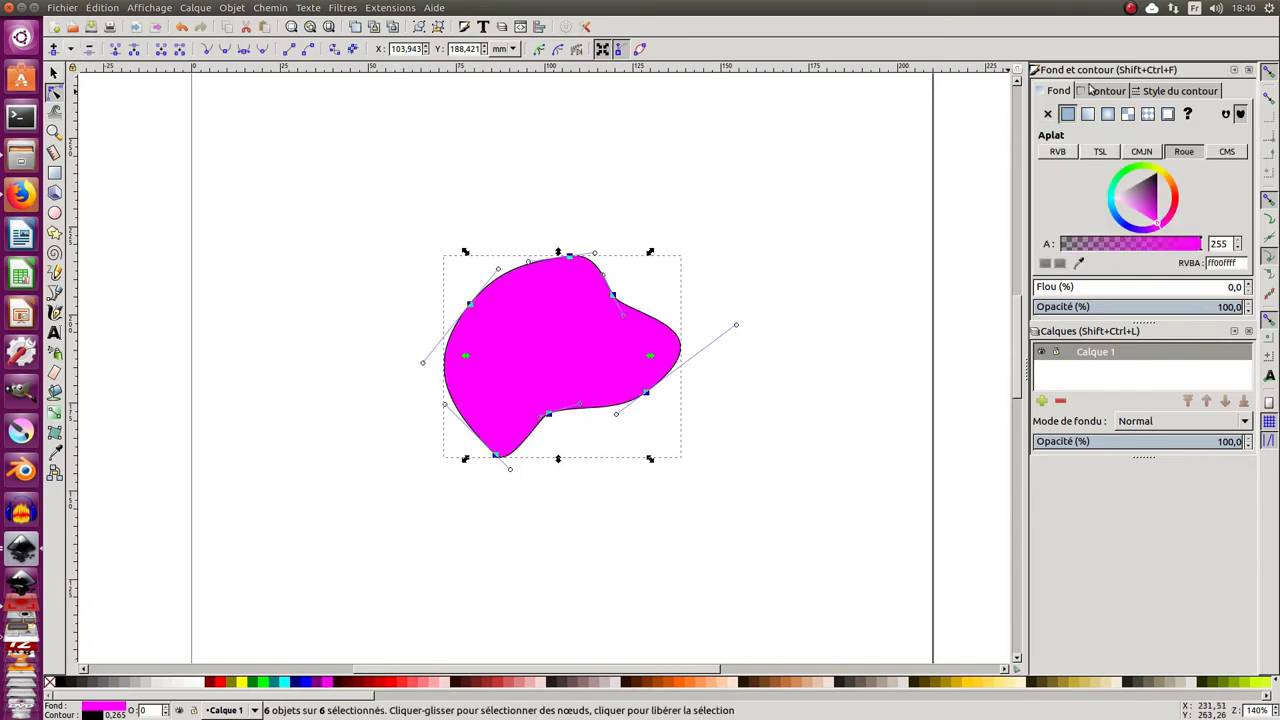
left_click(1248, 70)
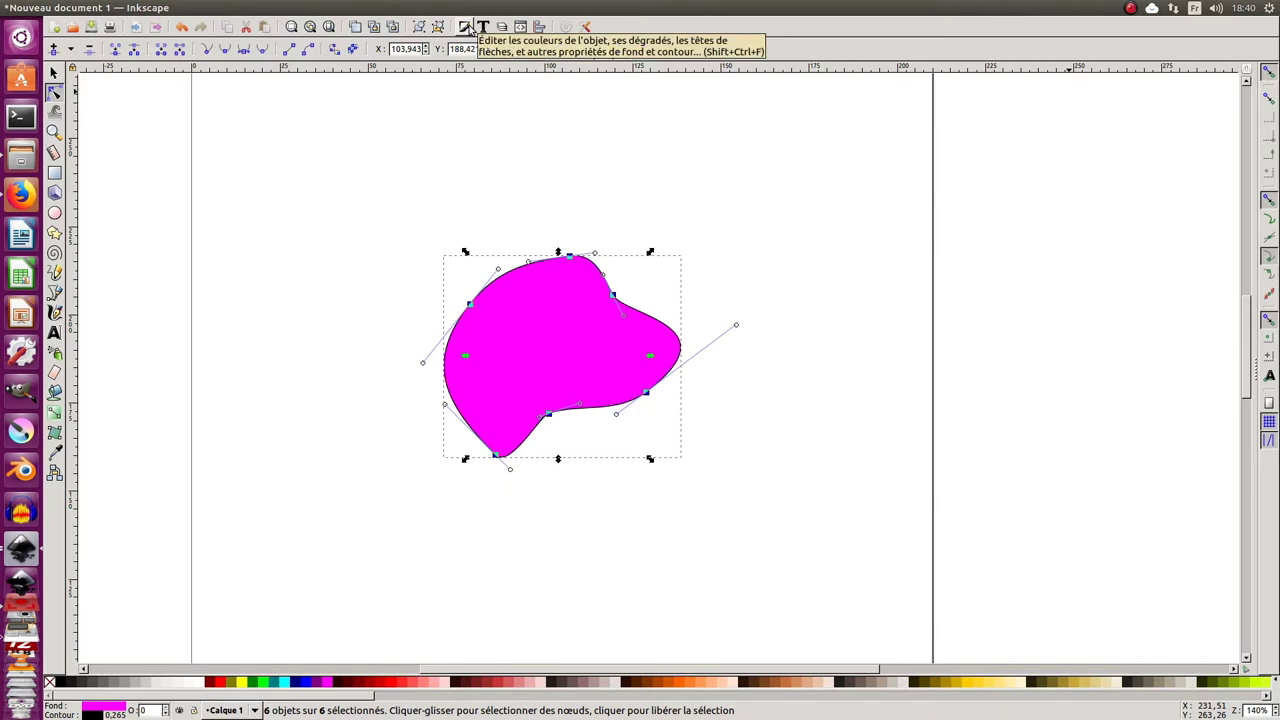
left_click(466, 27)
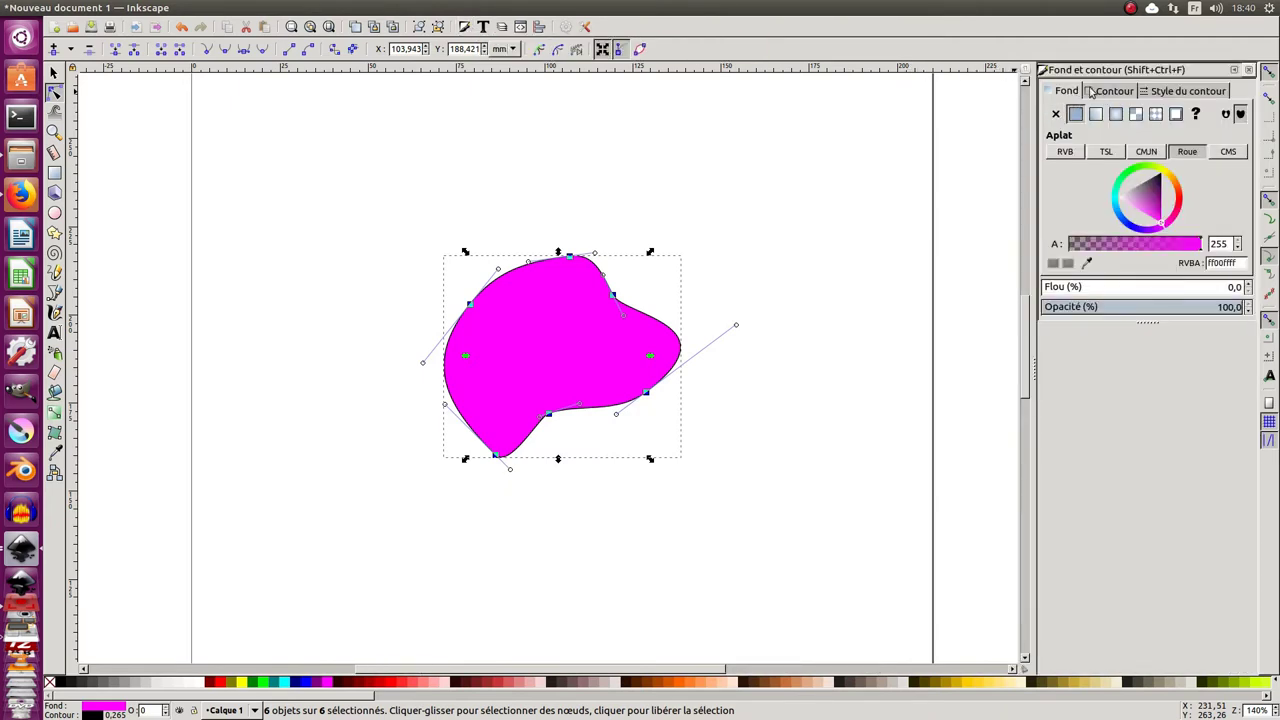
left_click(1087, 93)
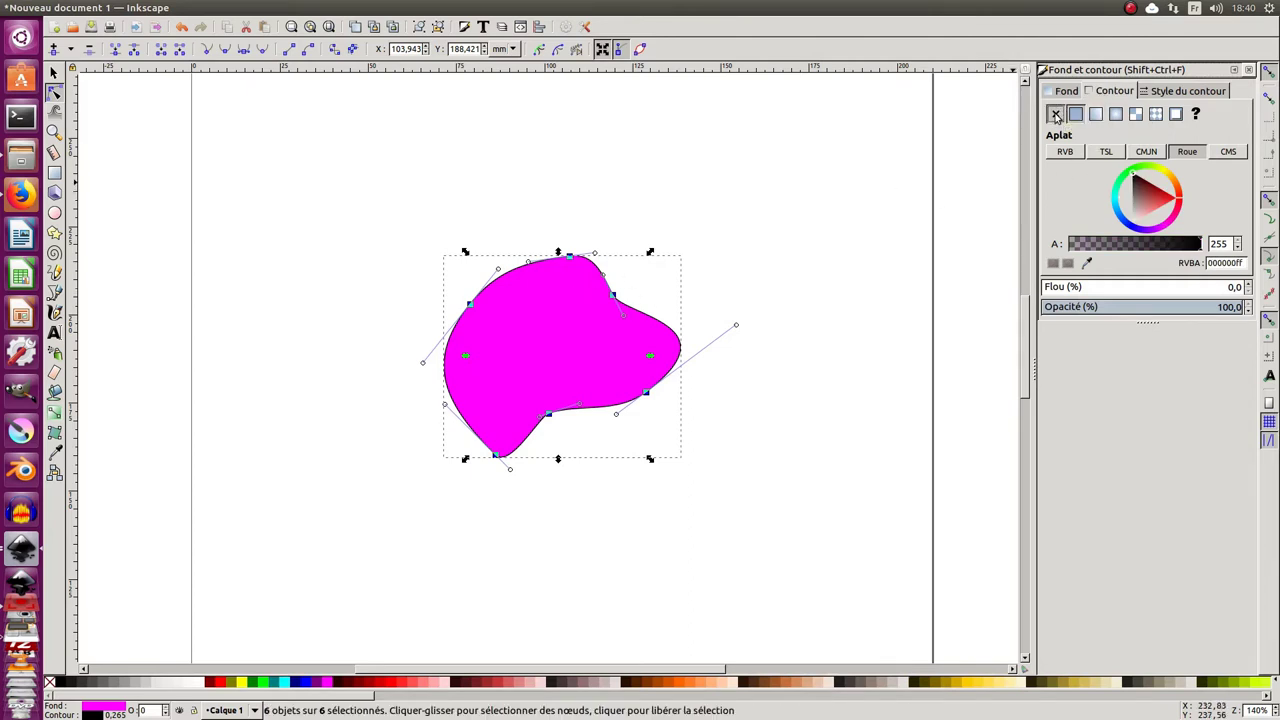
left_click(1055, 113)
left_click(54, 73)
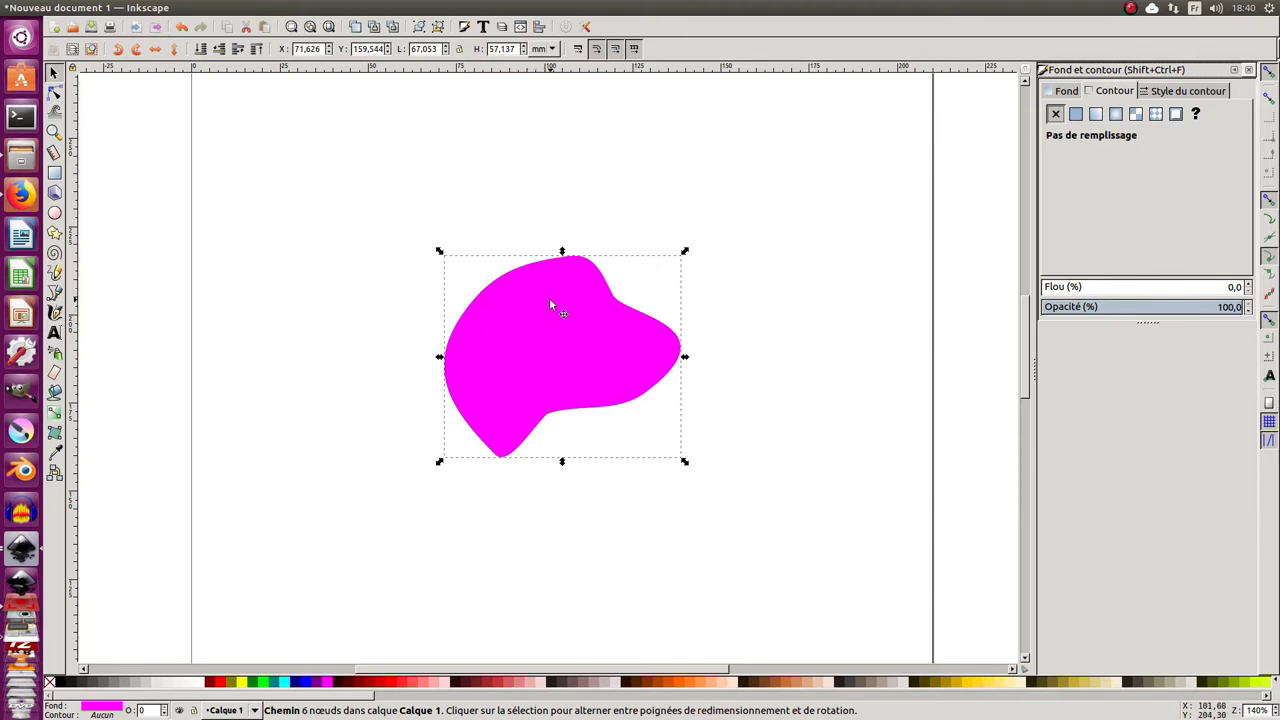
mouse_move(118, 8)
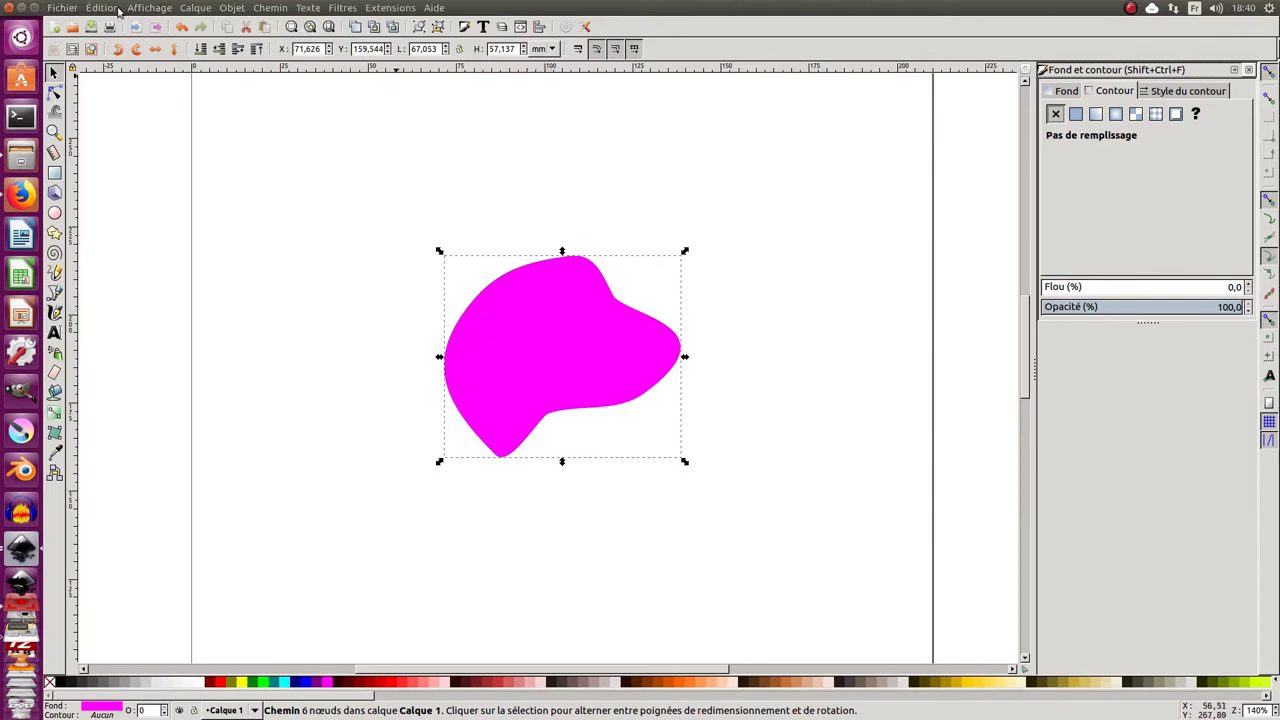
Step: Duplicate the blob, shift the copy right, and recolour it crimson (e30056ff)
left_click(101, 8)
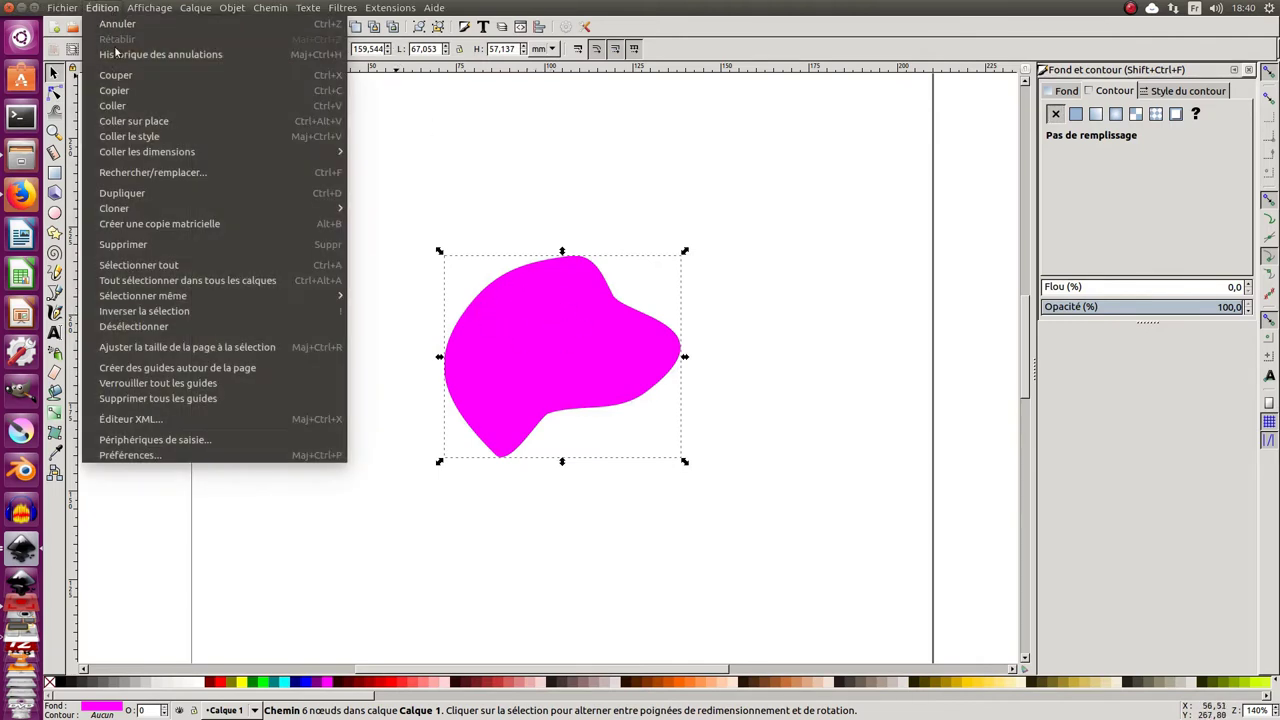
left_click(133, 195)
left_click_drag(538, 321, 559, 342)
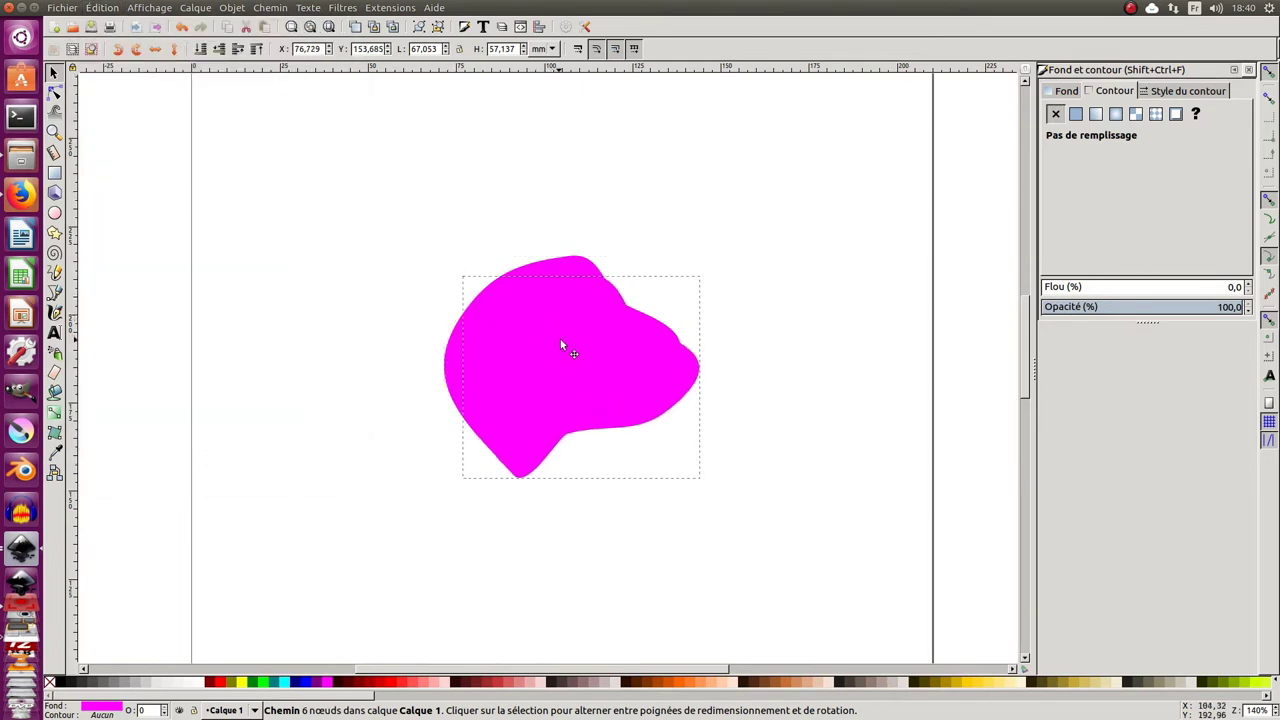
left_click(54, 73)
left_click_drag(528, 372, 543, 380)
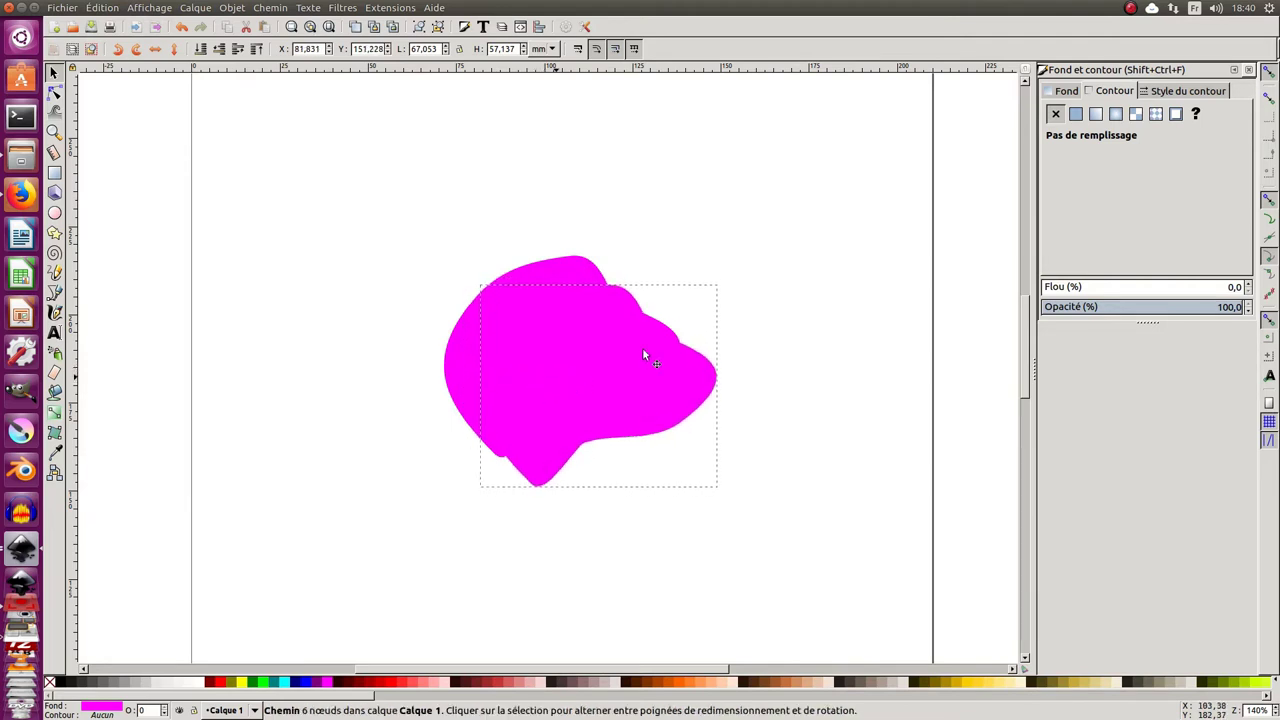
left_click(1067, 91)
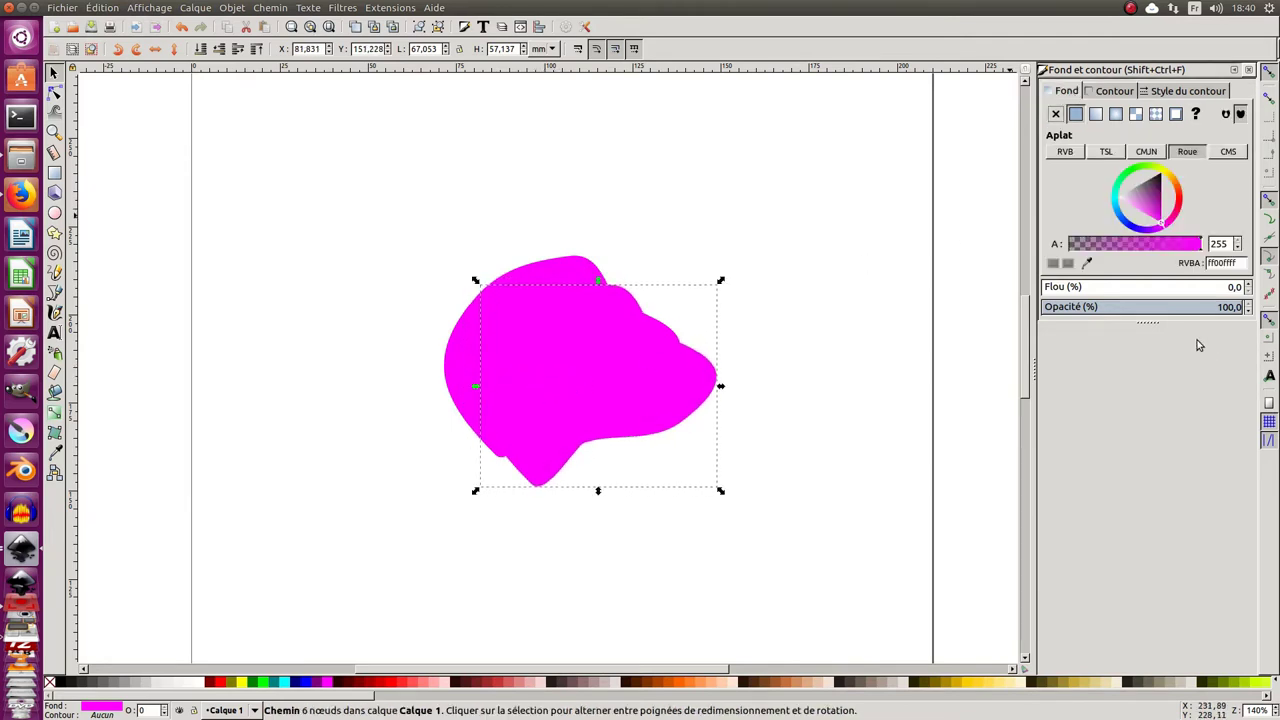
left_click_drag(1158, 328, 1171, 529)
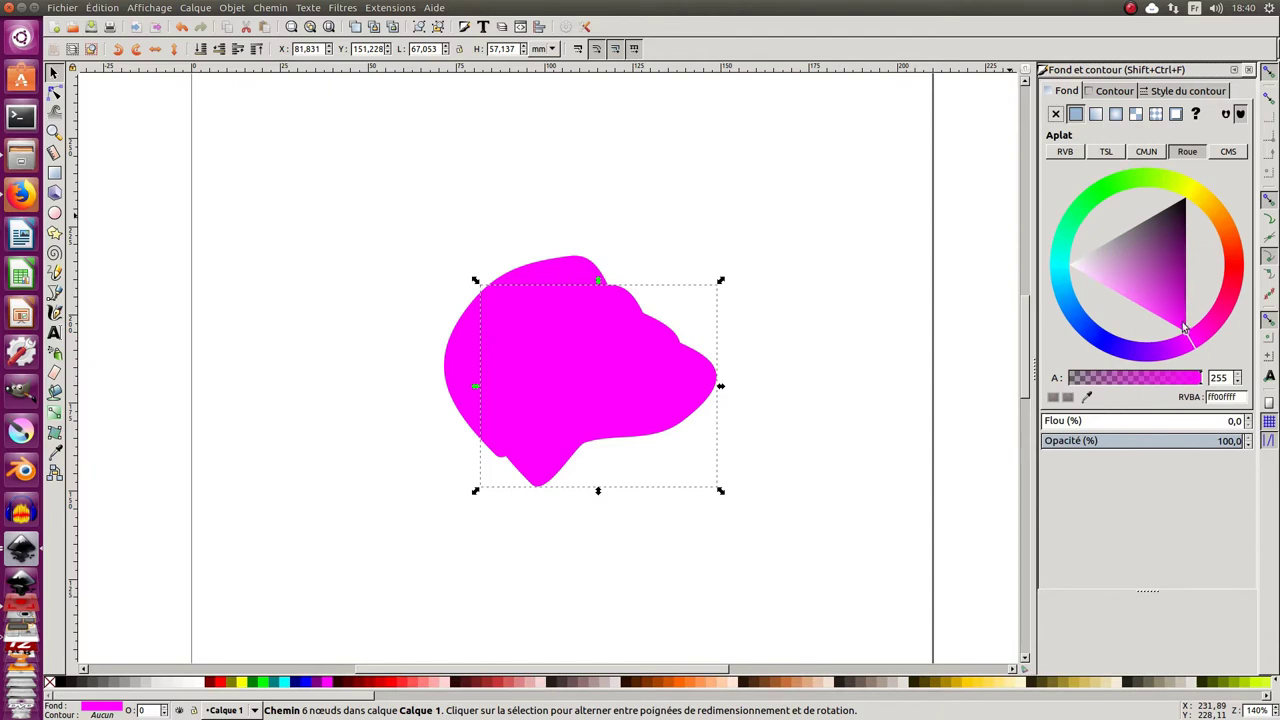
mouse_move(1186, 338)
left_mouse_down()
mouse_move(1195, 312)
mouse_move(1214, 325)
mouse_move(1236, 301)
left_mouse_up()
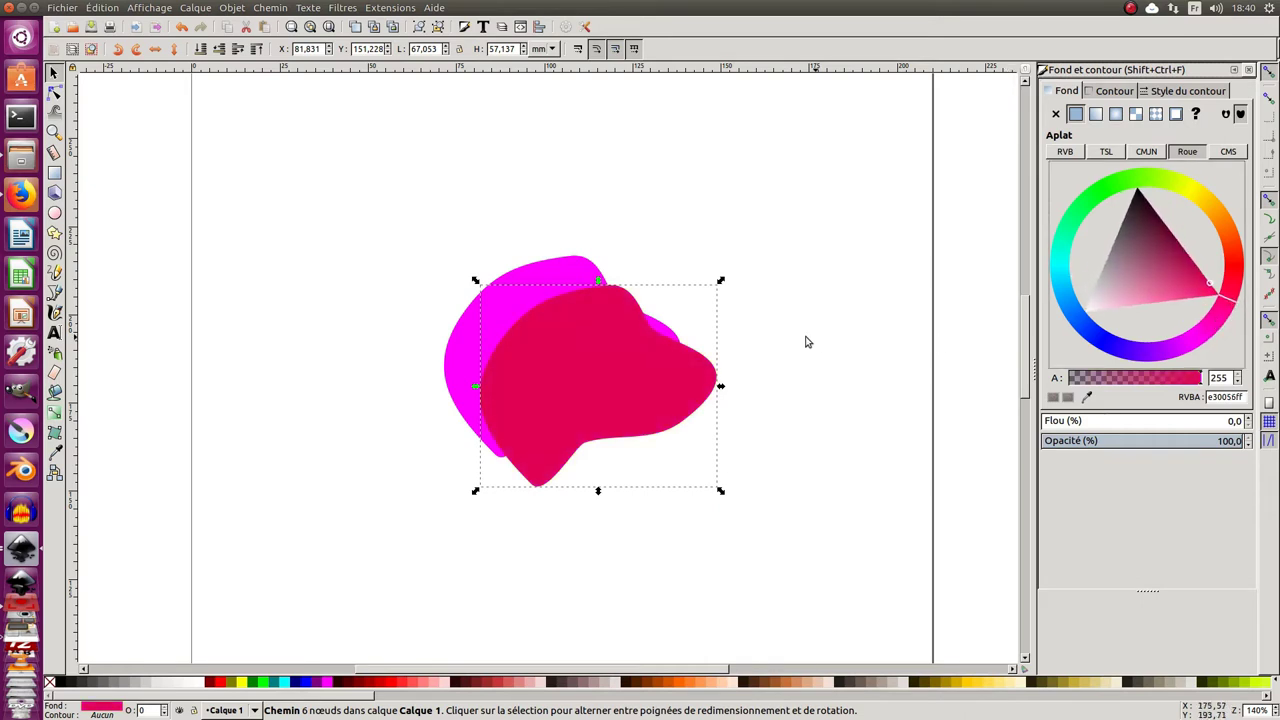
Step: Rotate the crimson blob about 12° and position it overlapping the fuchsia one
scroll(806, 340, "down", 1)
left_click_drag(606, 323, 605, 345)
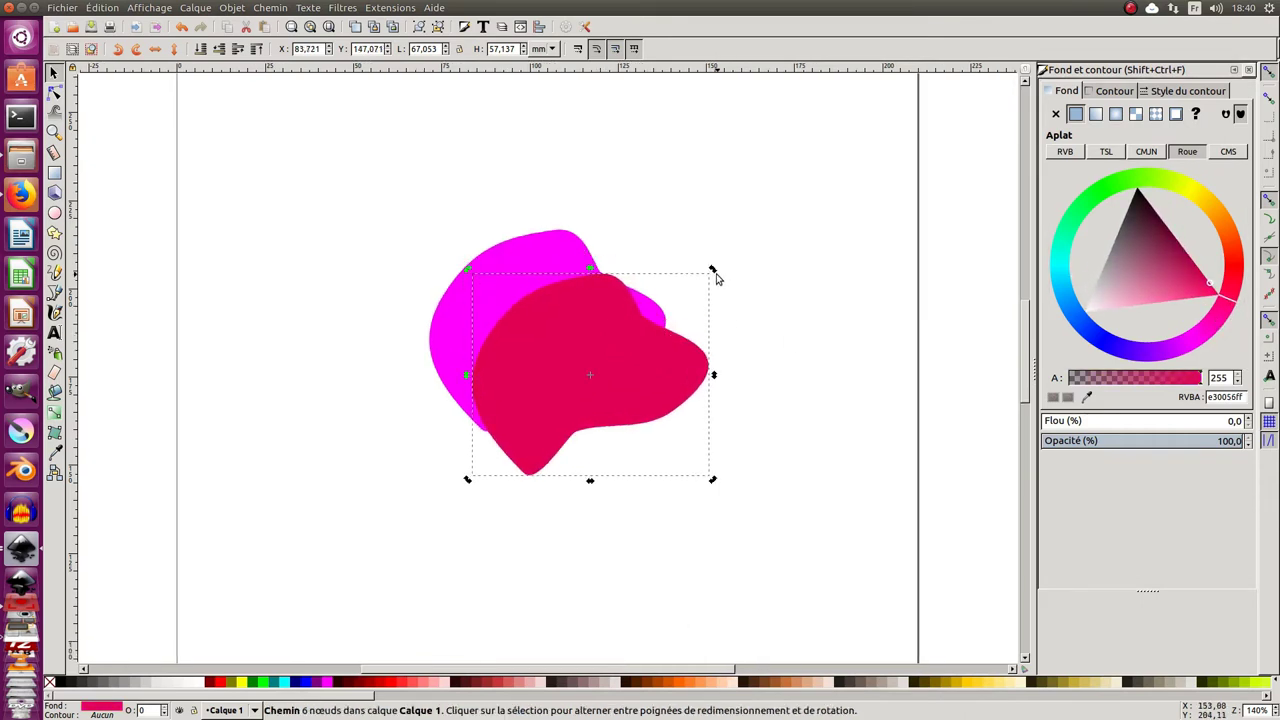
left_click_drag(714, 277, 694, 251)
left_click_drag(668, 330, 680, 337)
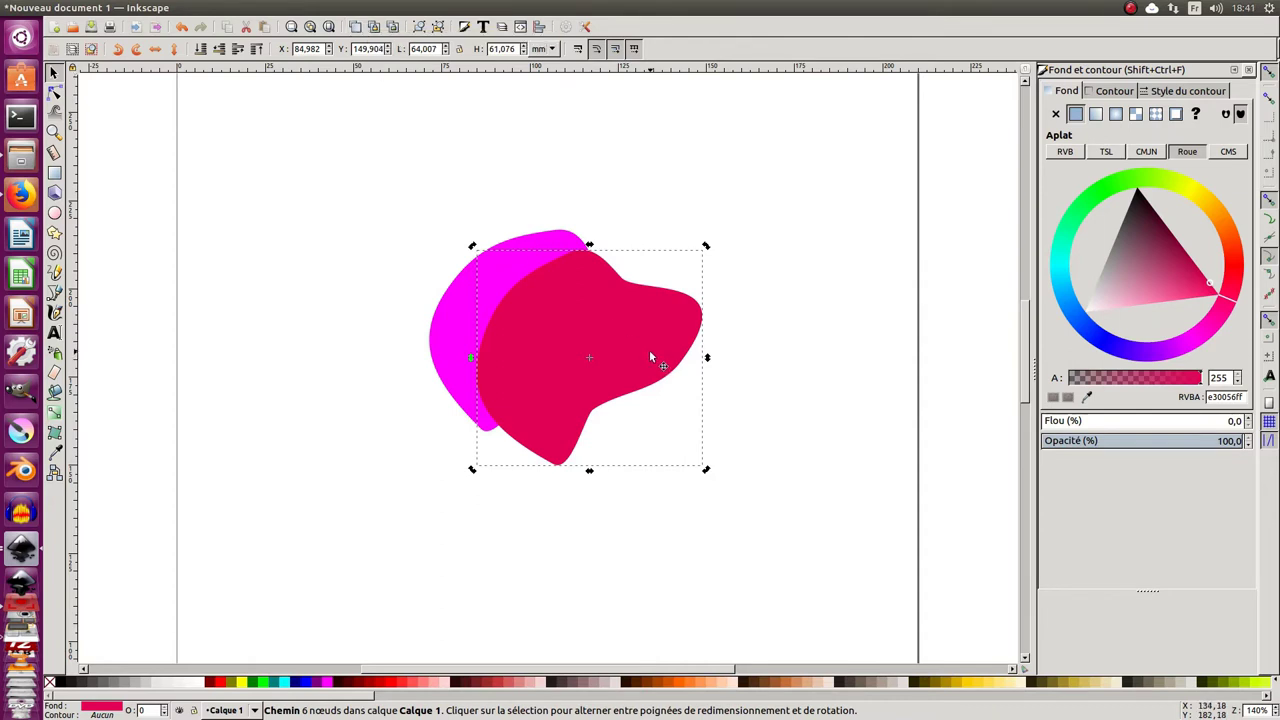
left_click_drag(650, 357, 705, 369)
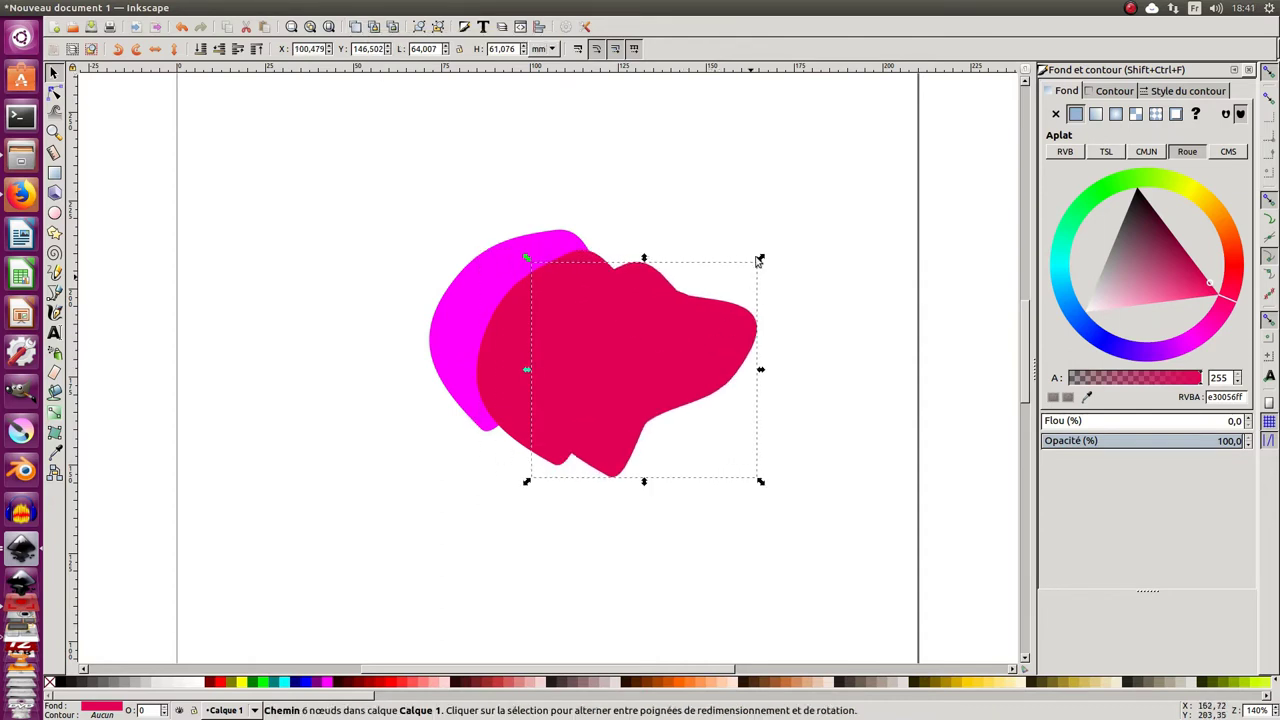
left_click(751, 280)
Step: Rotate and move a blob copy up-right and colour it red-orange (e32f00ff)
key("Escape")
left_click(684, 370)
left_click(736, 333)
mouse_move(760, 259)
left_mouse_down()
mouse_move(720, 323)
mouse_move(727, 308)
left_mouse_up()
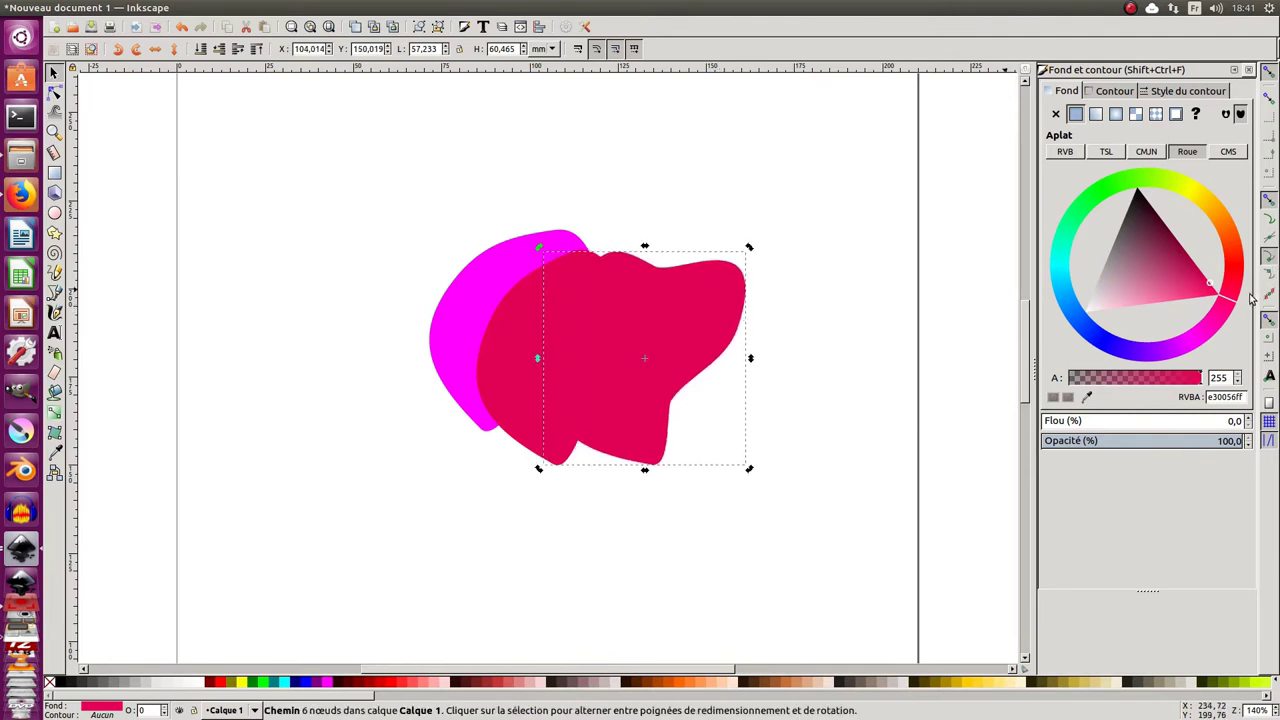
left_click_drag(1232, 296, 1232, 246)
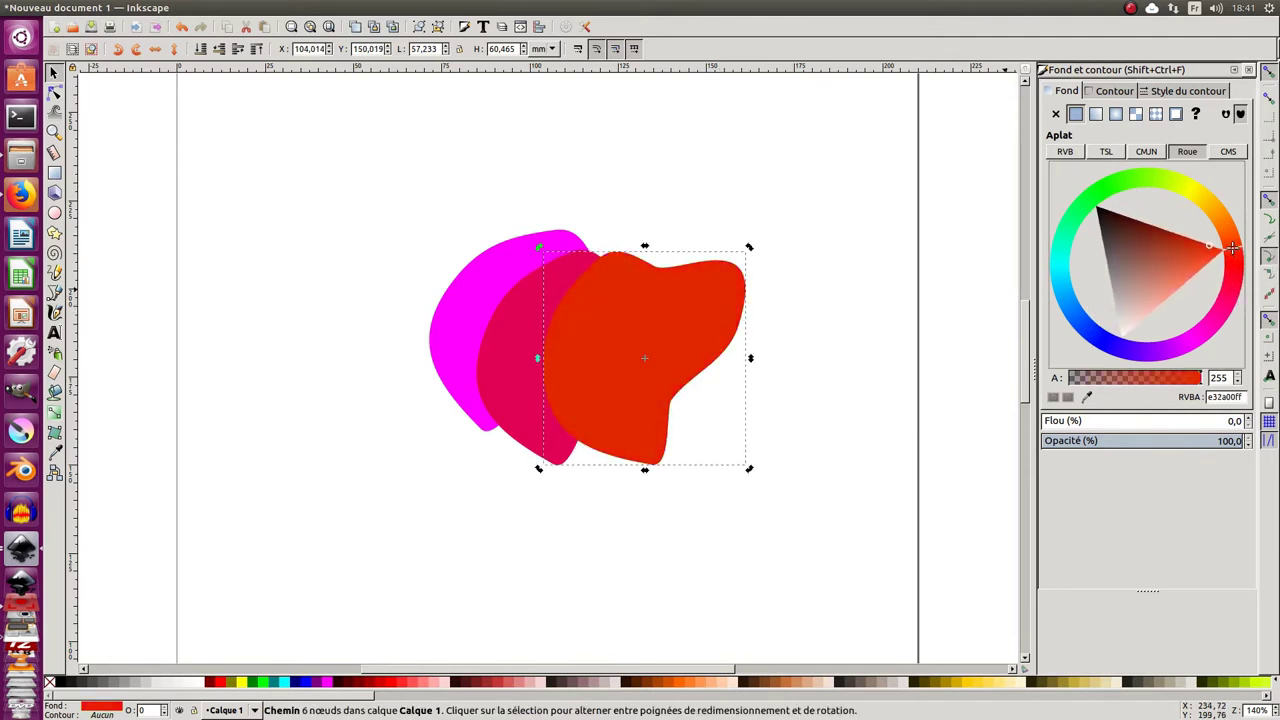
left_click_drag(668, 312, 683, 301)
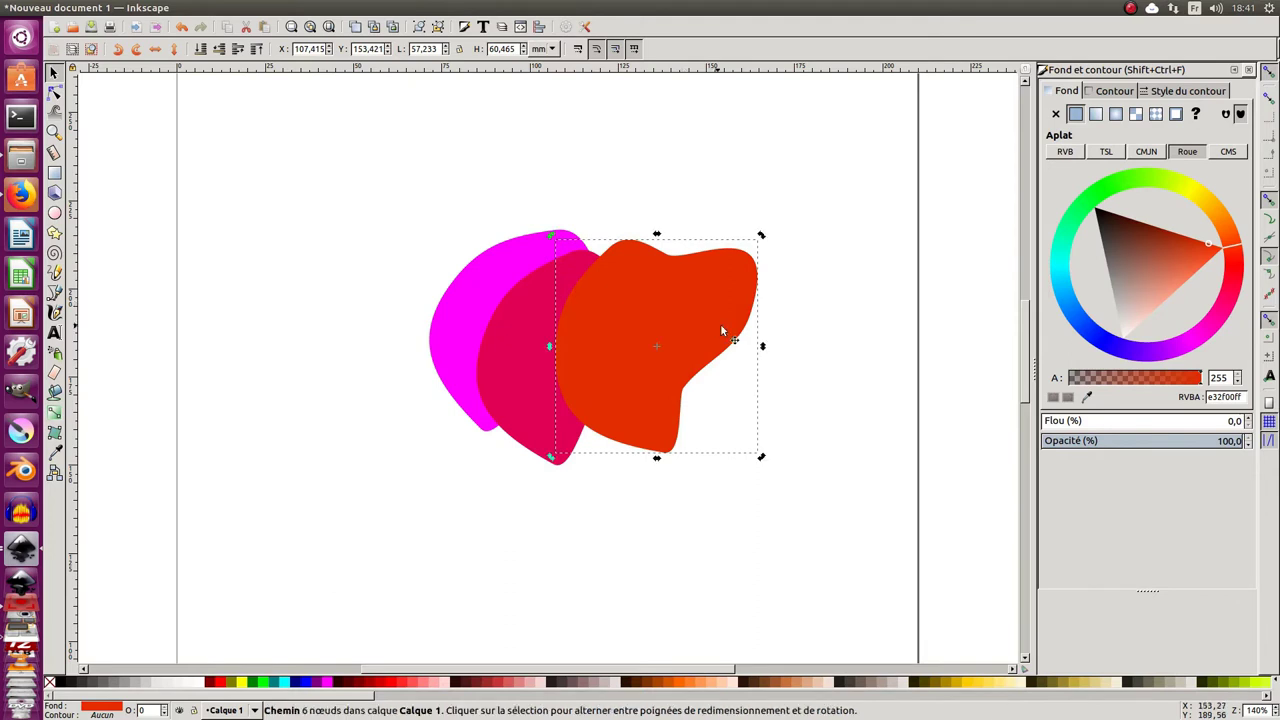
Step: Duplicate the red-orange blob down-right and colour the copy orange (ff9e00ff)
key("ctrl+d")
left_click_drag(721, 250, 785, 341)
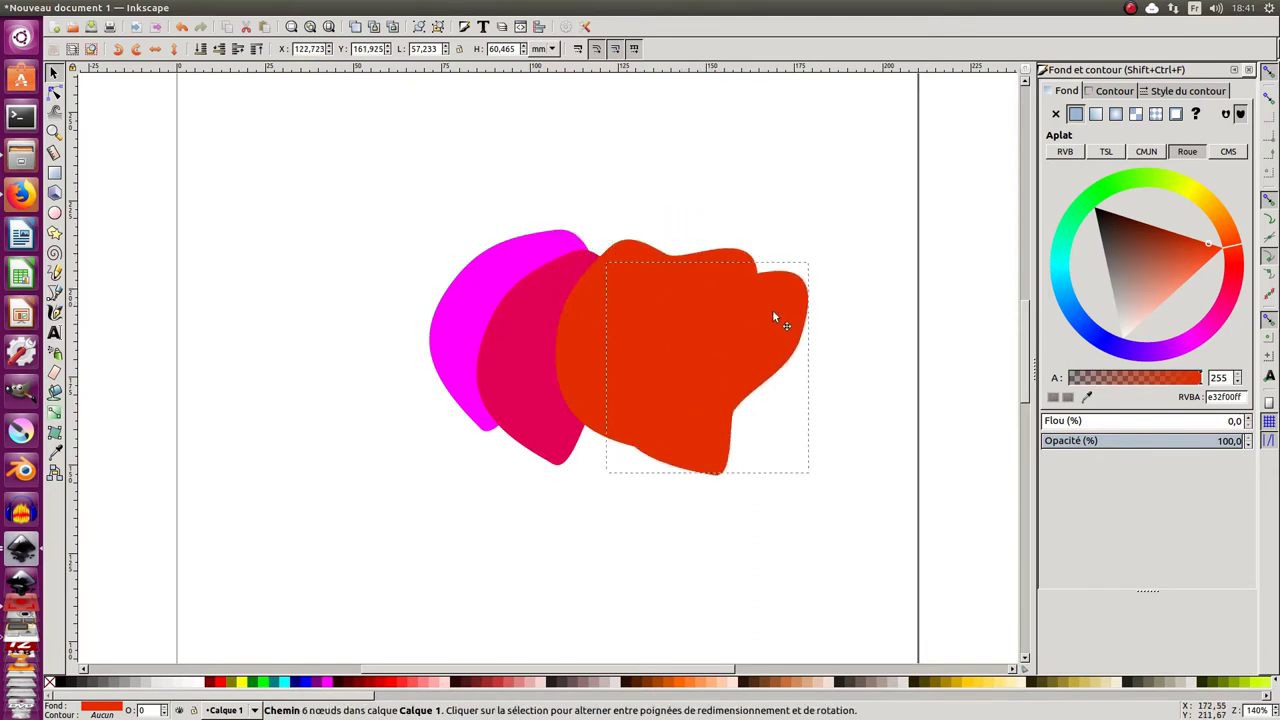
left_click_drag(1232, 246, 1218, 205)
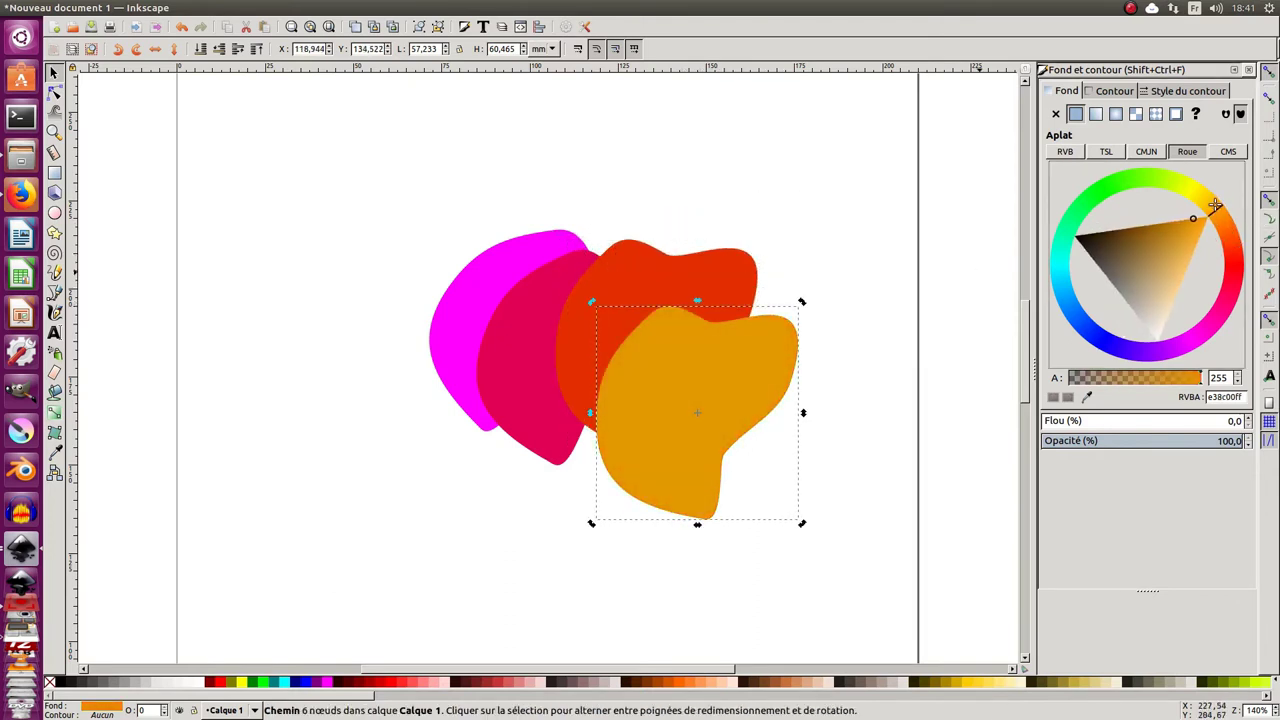
left_click(1206, 216)
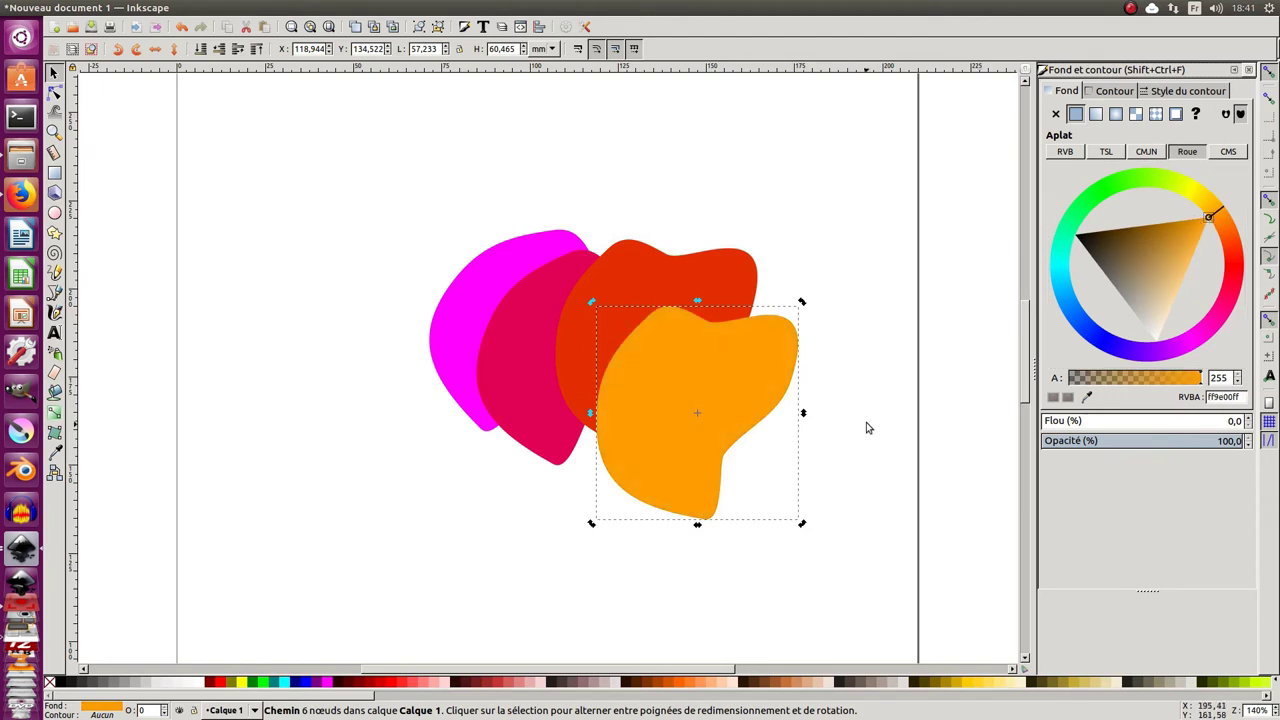
Step: Turn the lowest blob yellow (ffe900ff) and rubber-band select all five blobs
scroll(800, 400, "down", 2)
left_click_drag(735, 340, 713, 419)
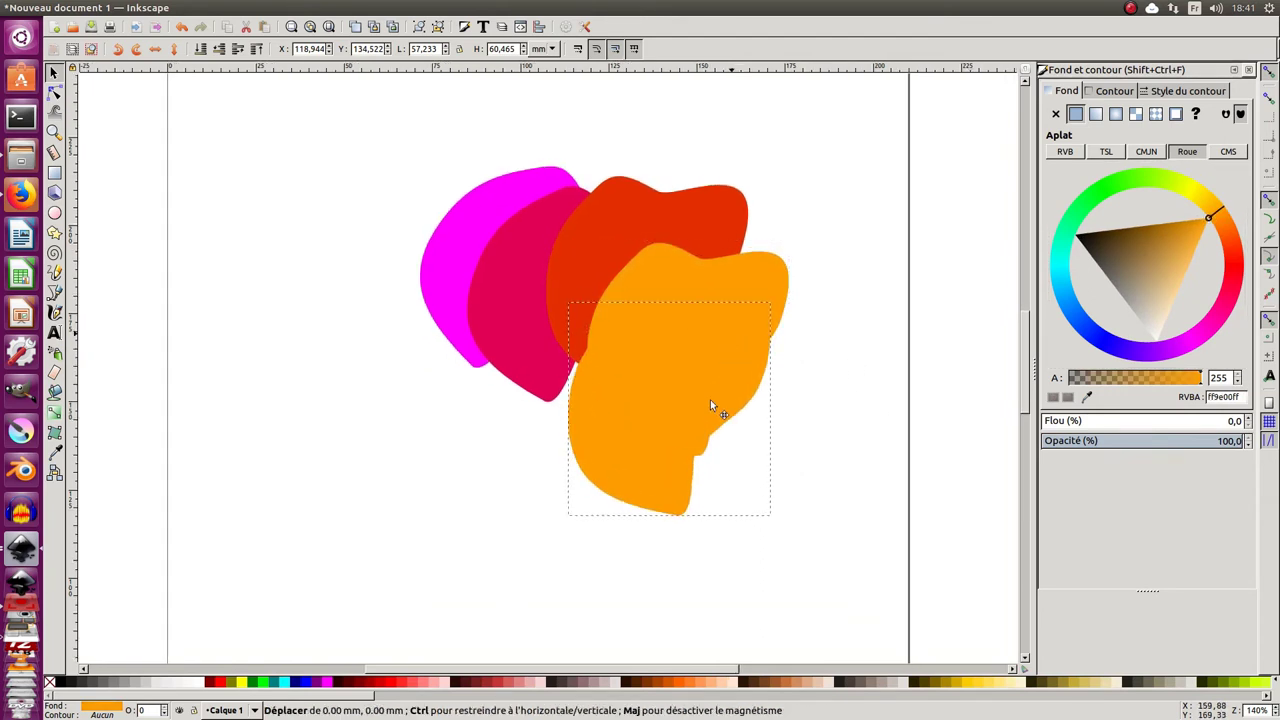
key("ctrl+z")
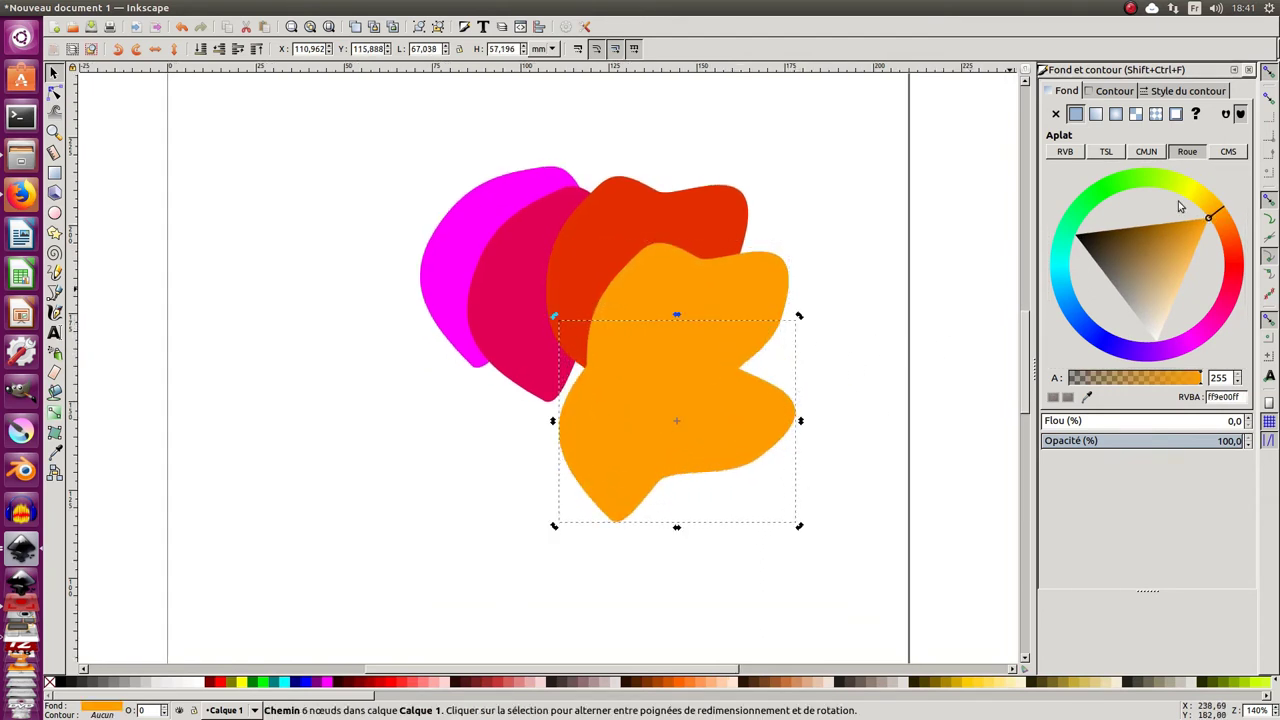
left_click_drag(1213, 213, 1191, 191)
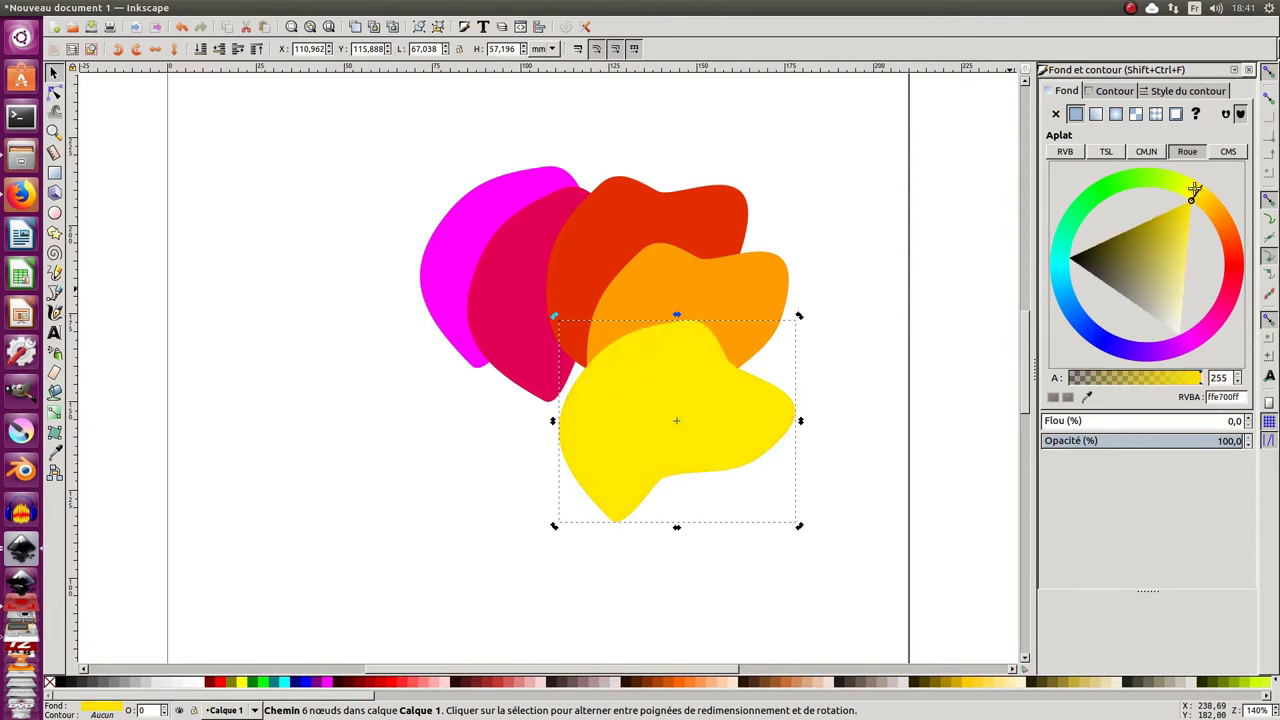
left_click(877, 233)
left_click_drag(913, 107, 294, 591)
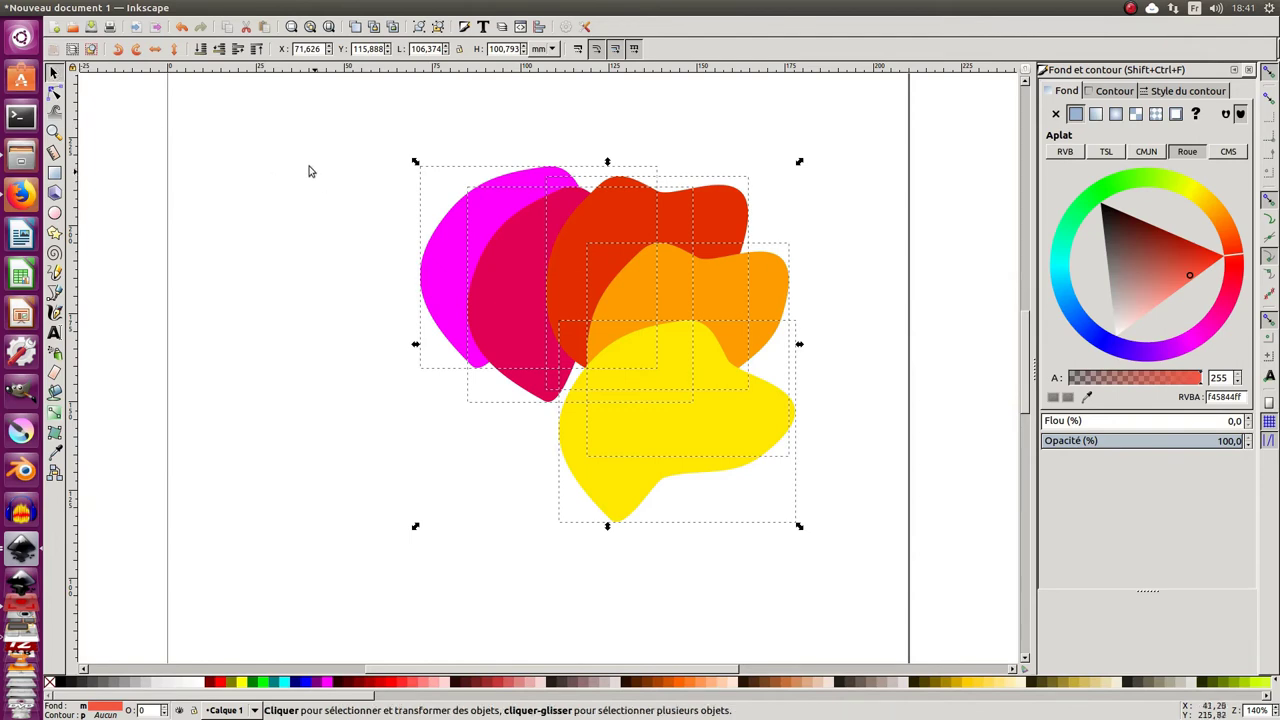
Step: Group the five blobs and apply the Barbouillage de pixels (Pixel Smear) filter
left_click_drag(286, 113, 940, 652)
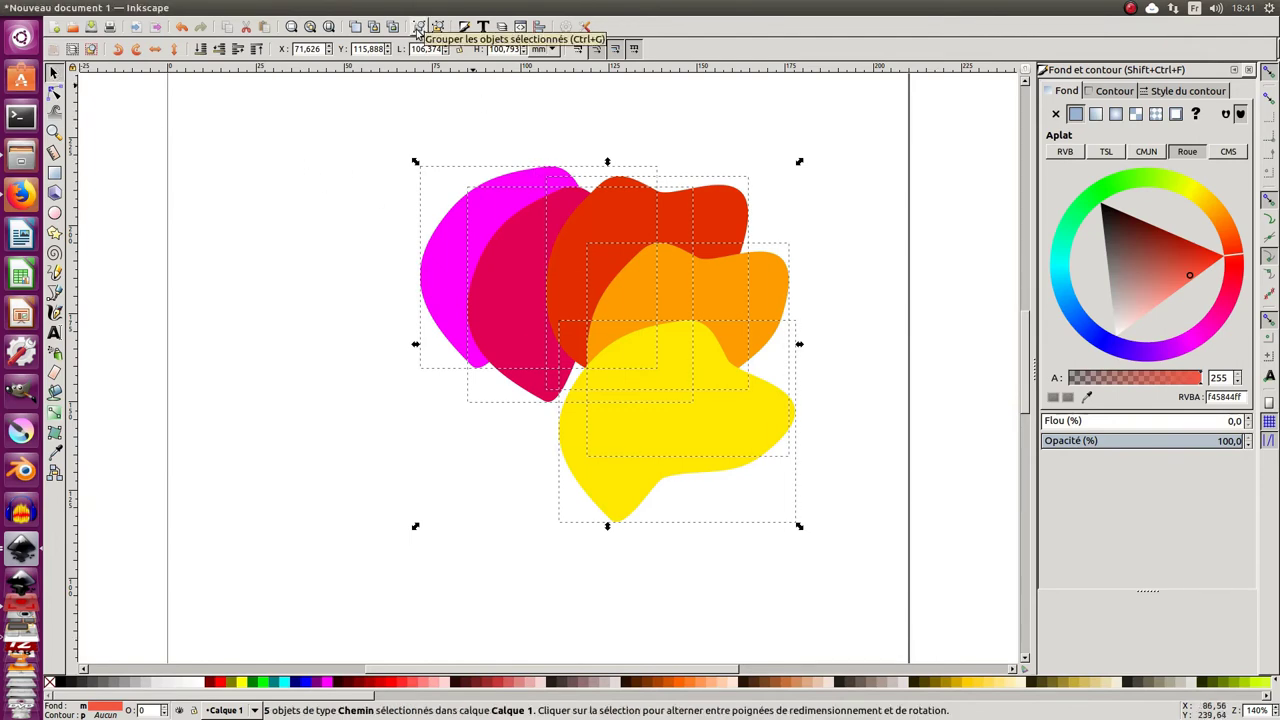
left_click(419, 27)
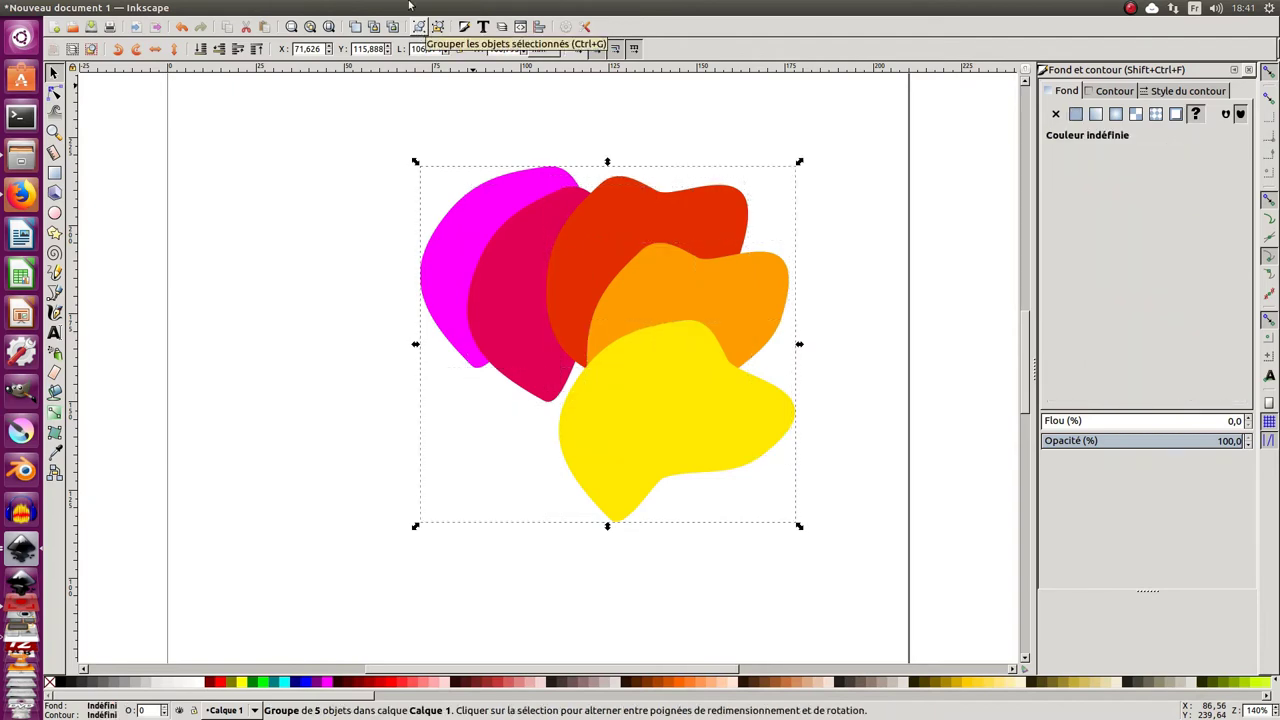
left_click(340, 8)
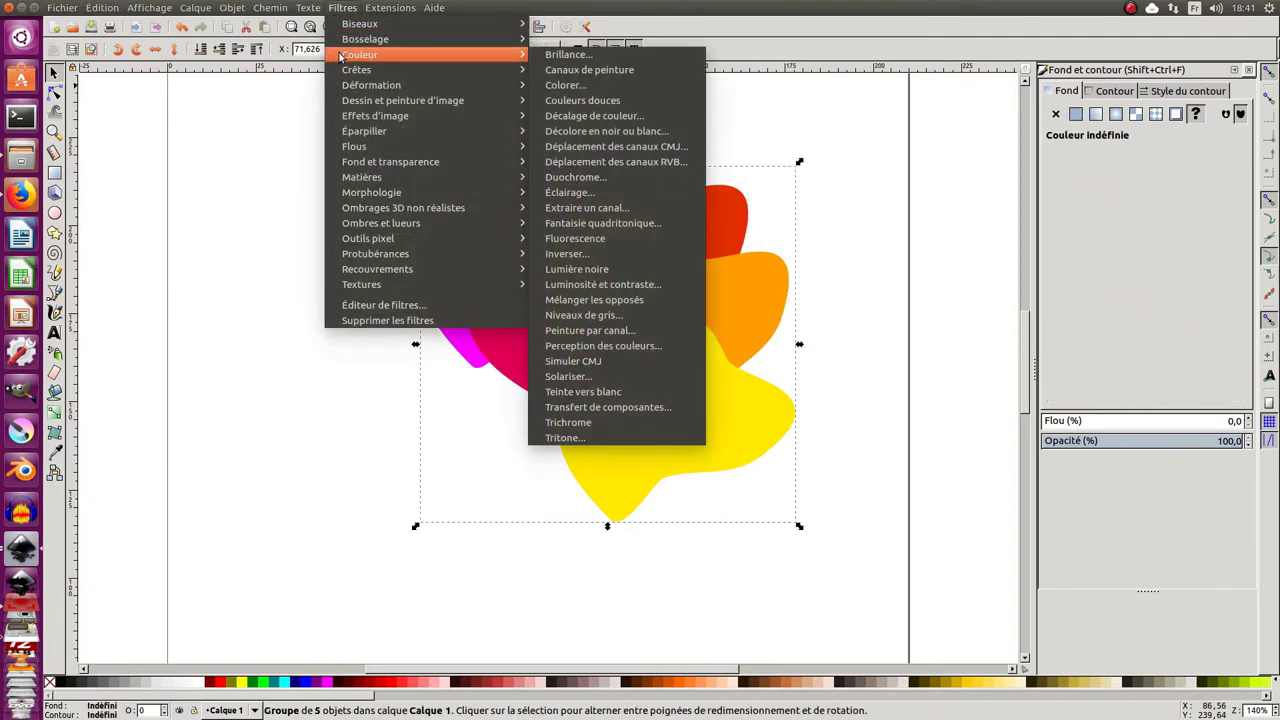
mouse_move(371, 85)
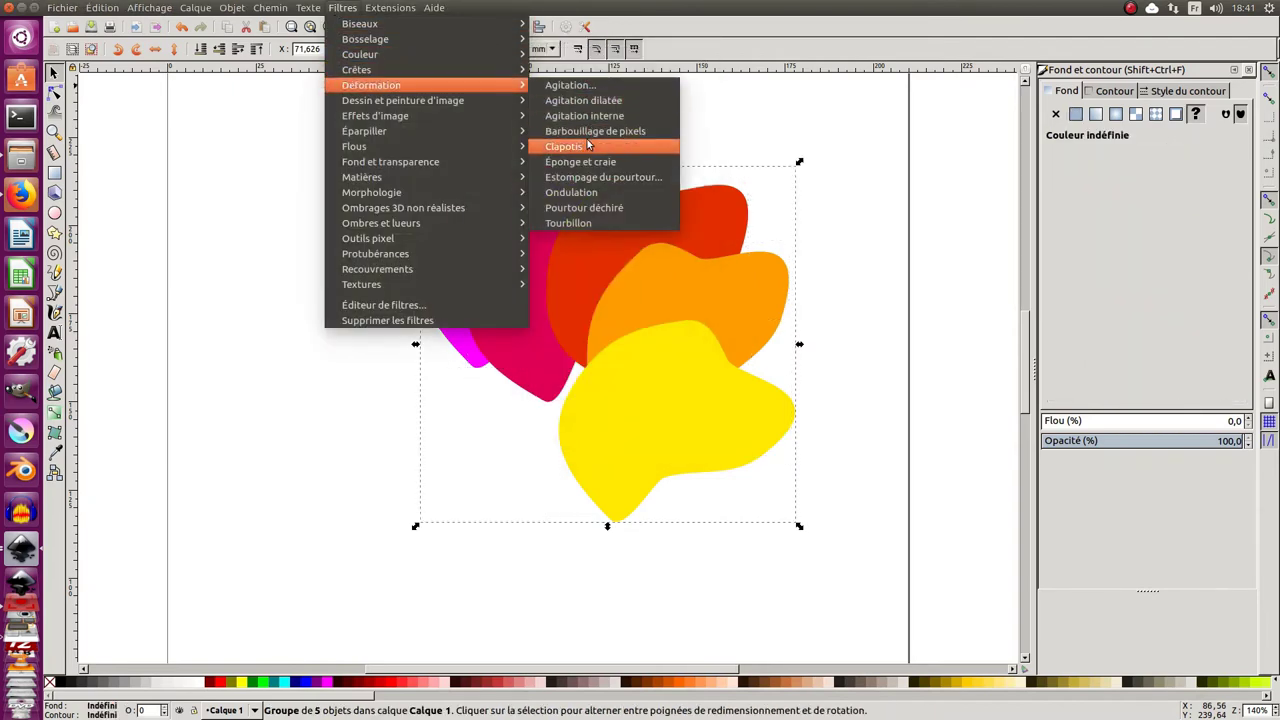
left_click(591, 134)
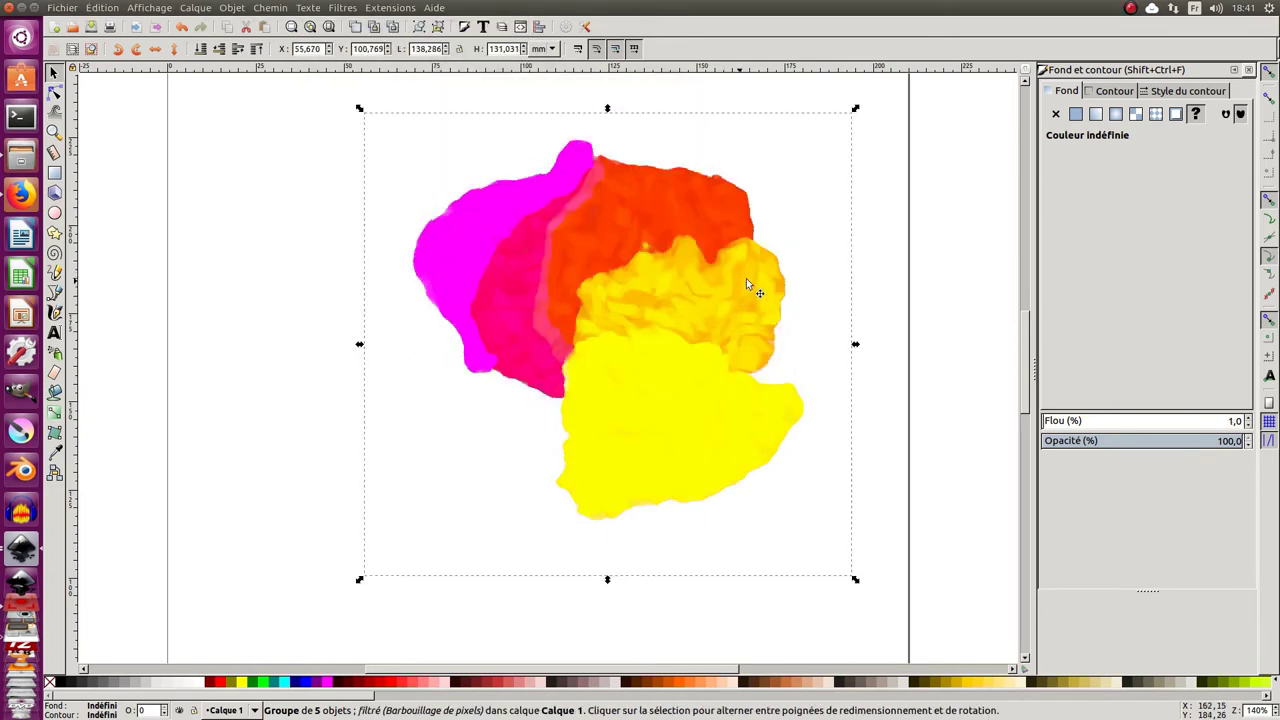
scroll(746, 285, "right", 2)
scroll(746, 285, "up", 1)
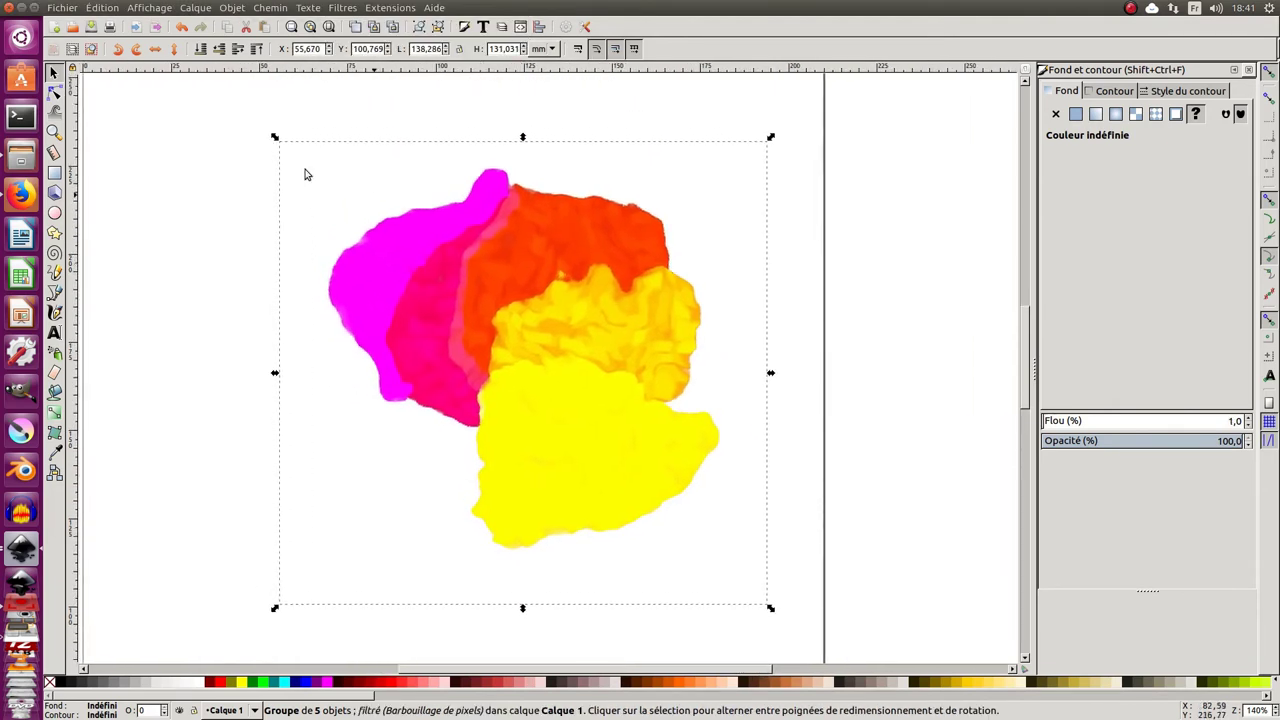
Step: With the Node tool, drag the orange blob's nodes outward to widen it left and right
left_click(55, 91)
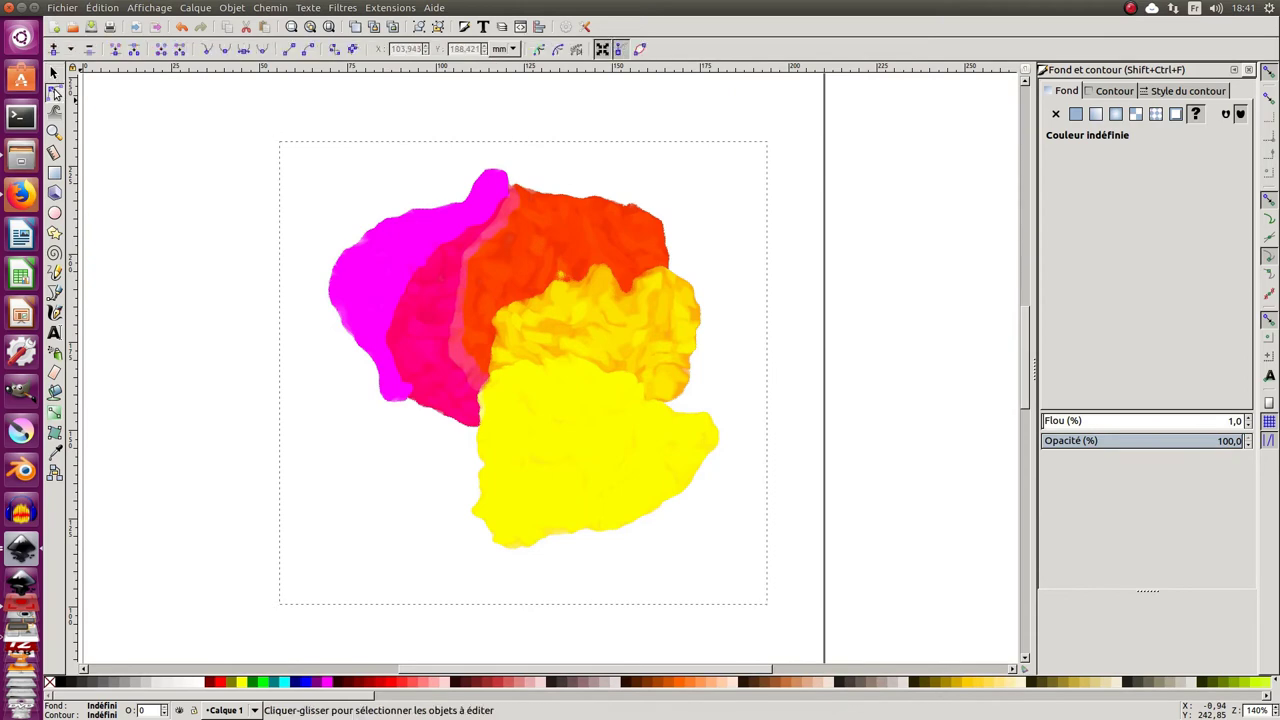
left_click(600, 305)
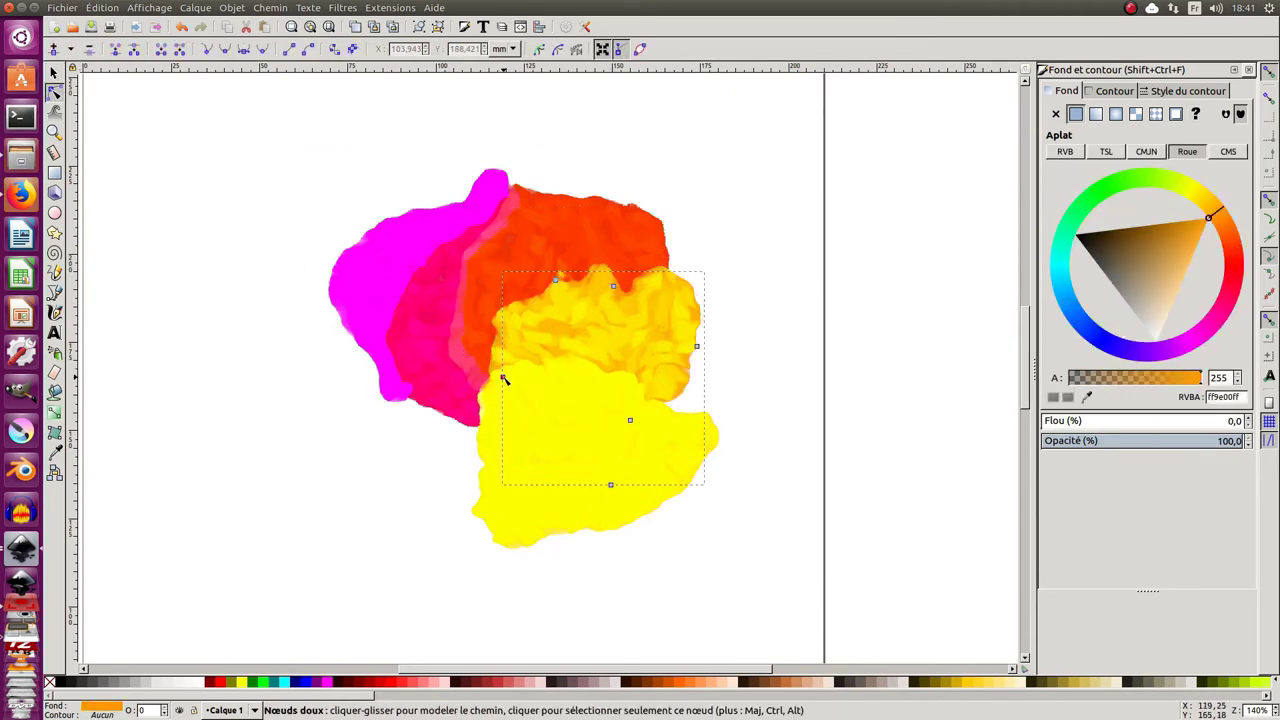
left_click_drag(492, 407, 449, 411)
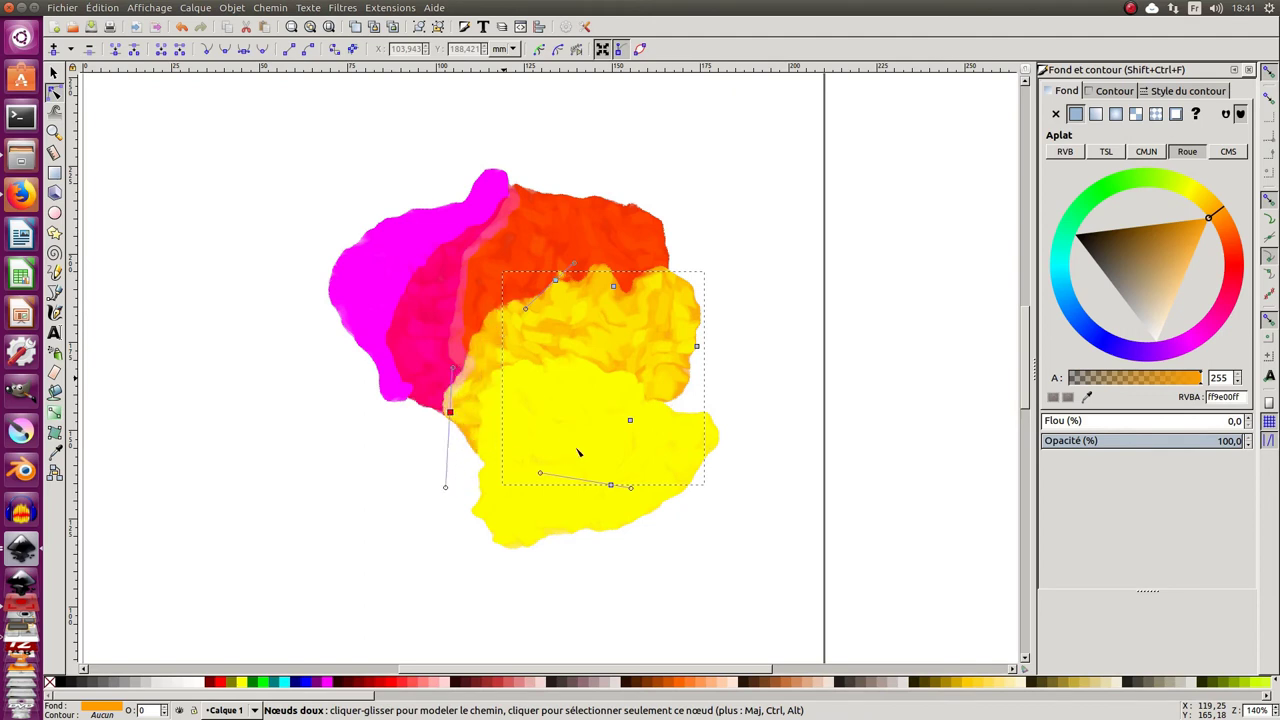
left_click_drag(610, 485, 566, 479)
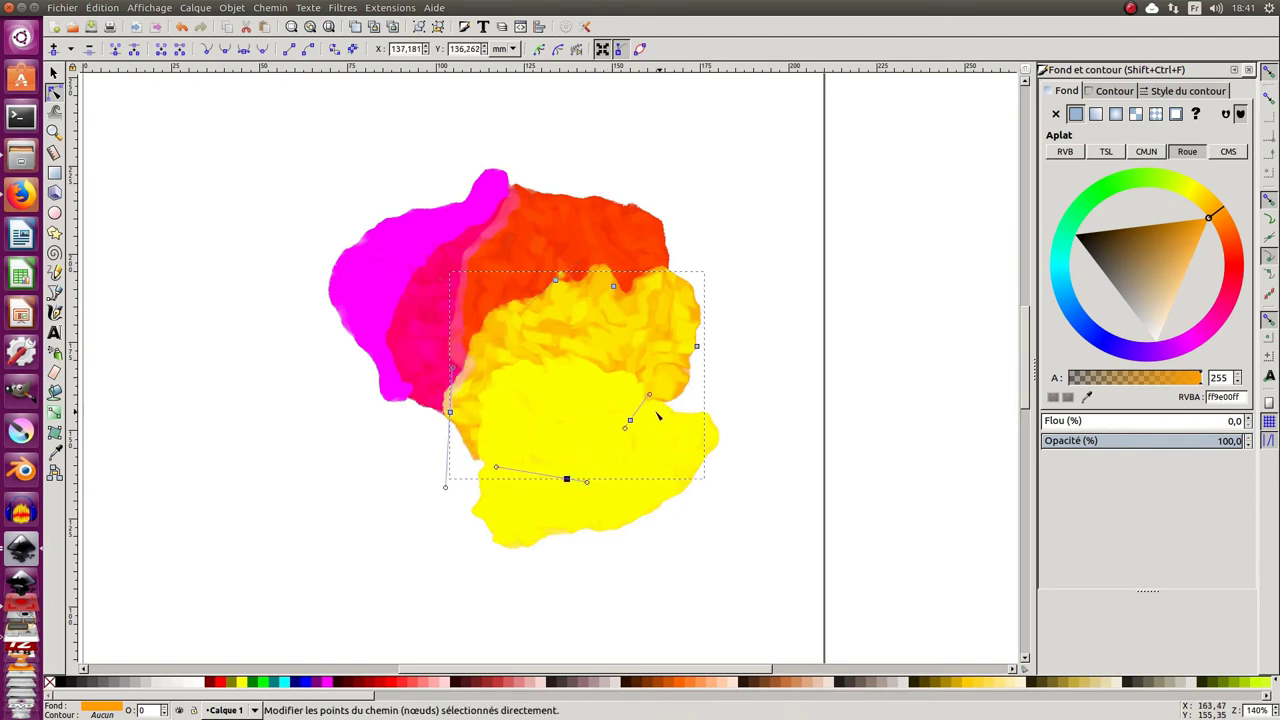
left_click(632, 420)
left_click_drag(633, 420, 690, 432)
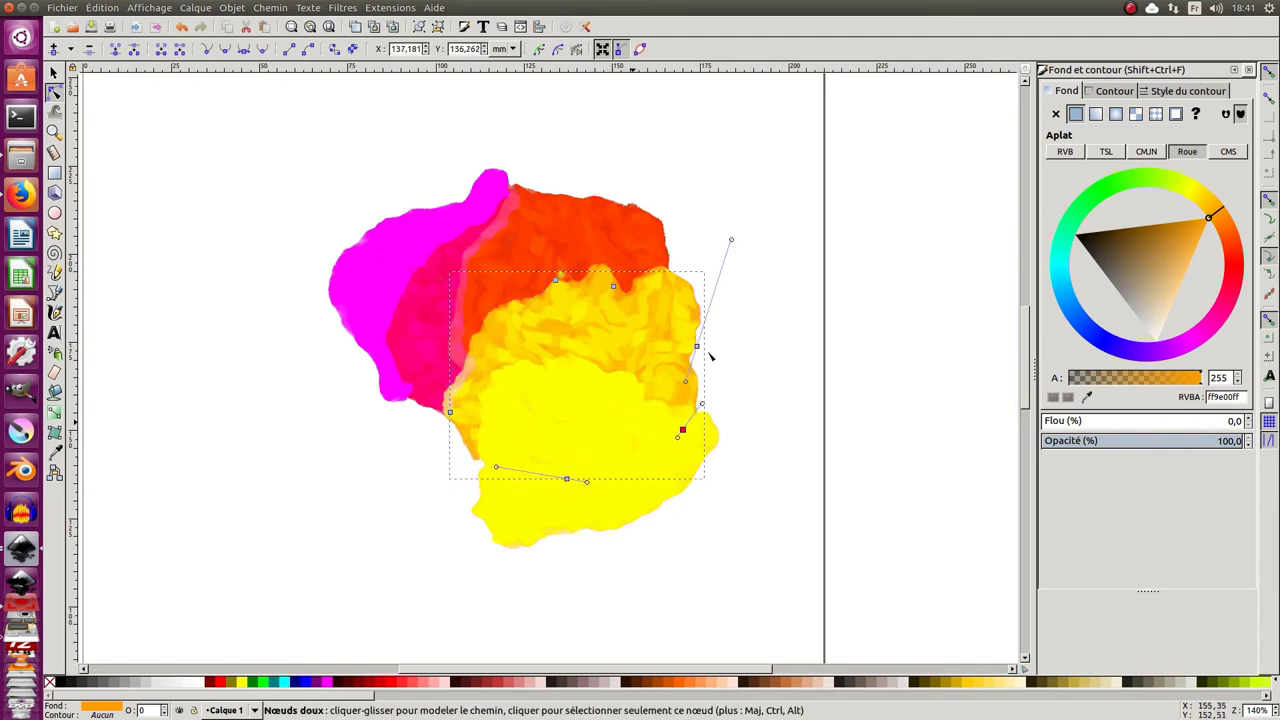
left_click_drag(716, 348, 740, 338)
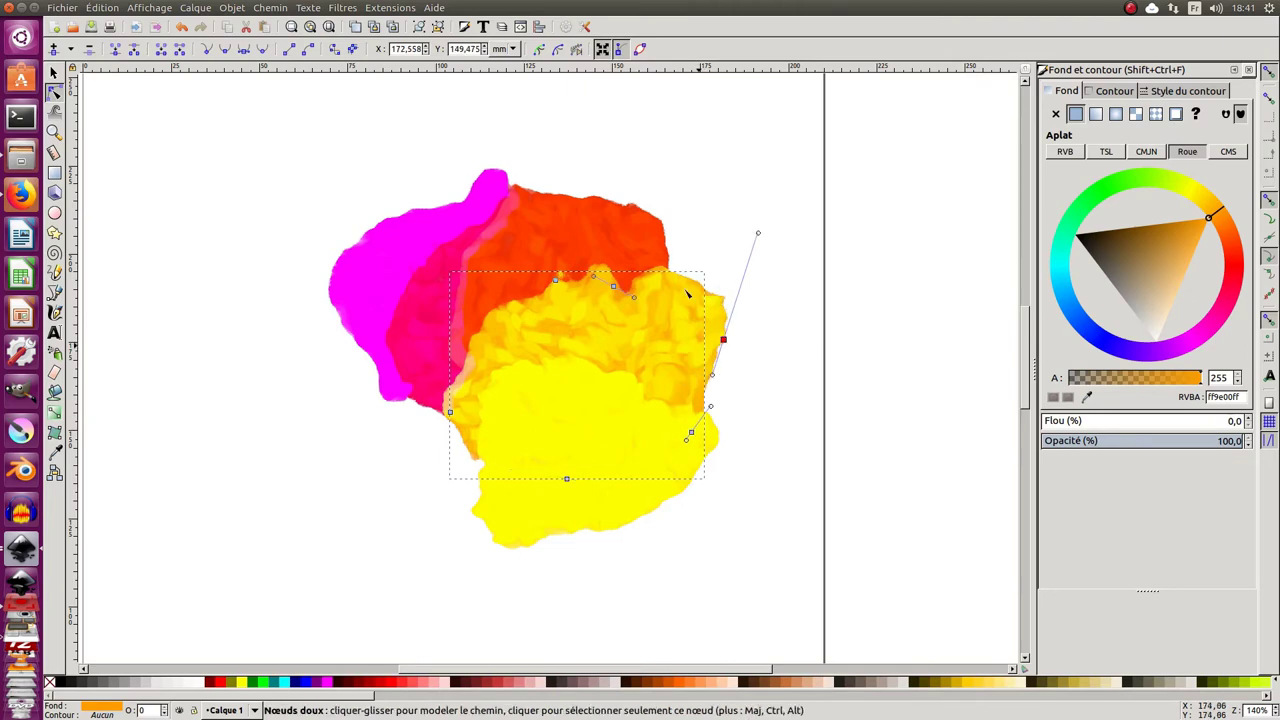
Step: Stretch the red-orange blob further left, right and upward by dragging its nodes
left_click(473, 360)
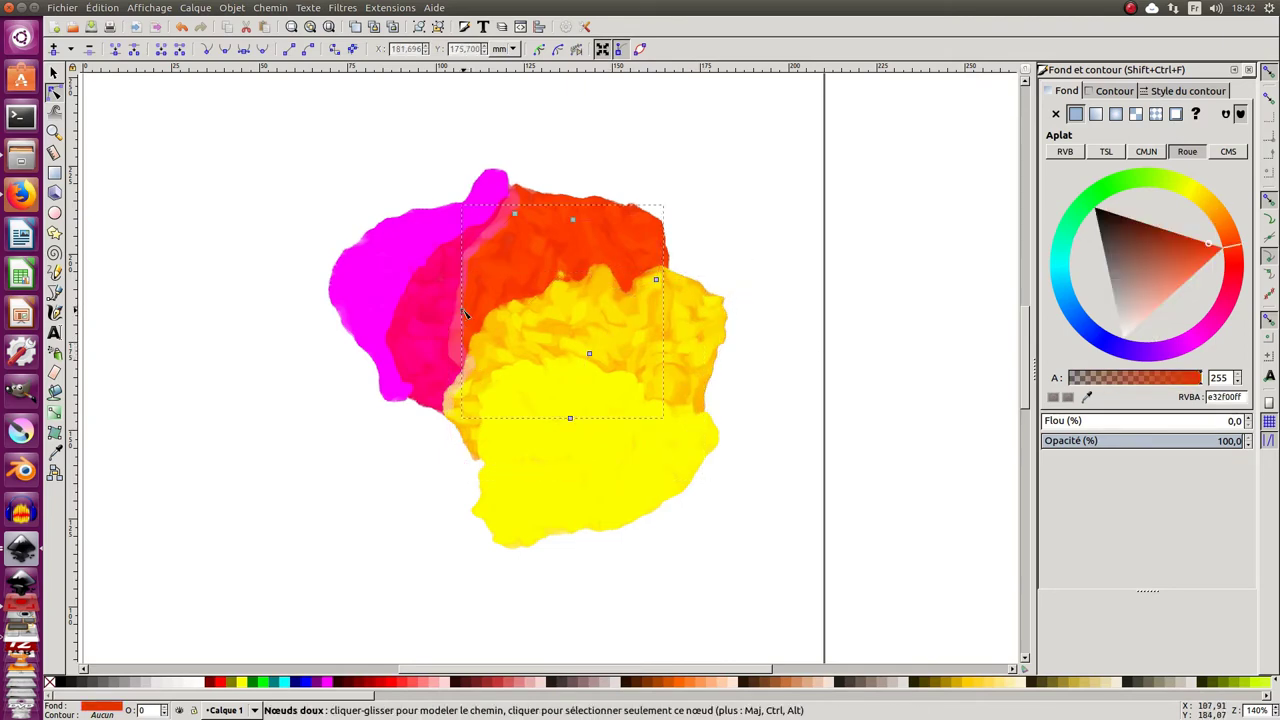
left_click_drag(461, 310, 420, 329)
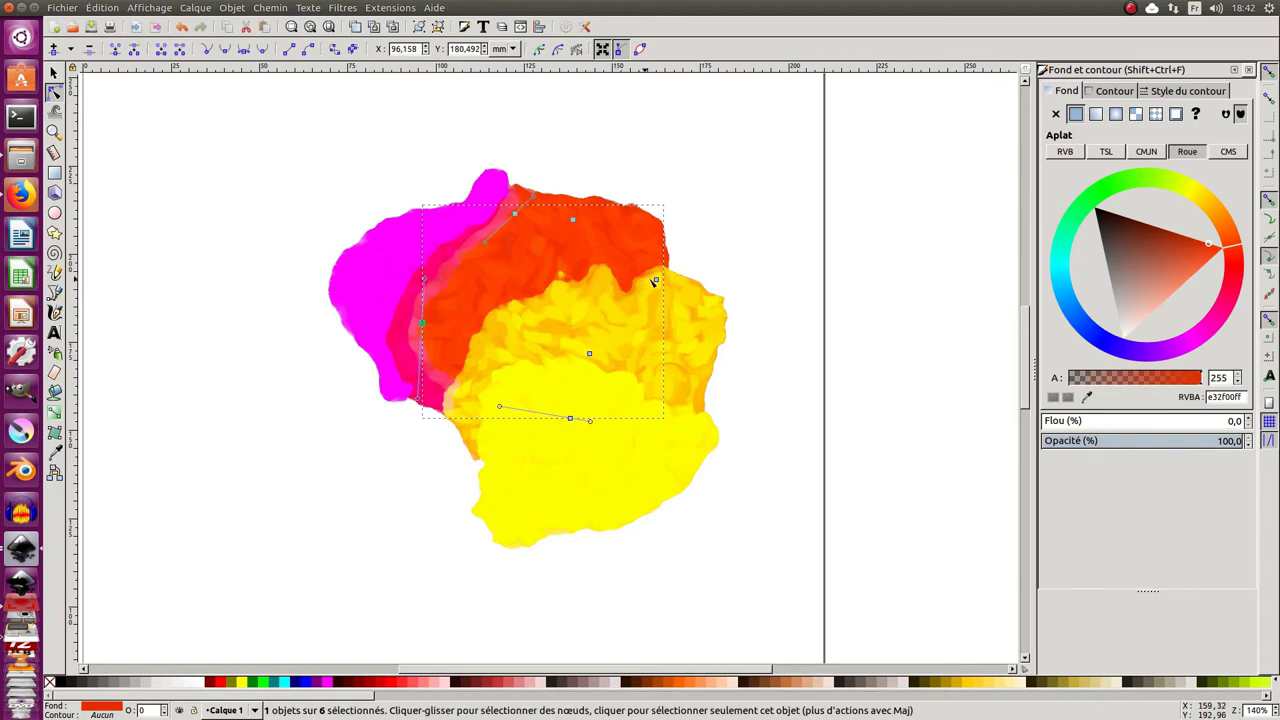
left_click_drag(655, 279, 690, 282)
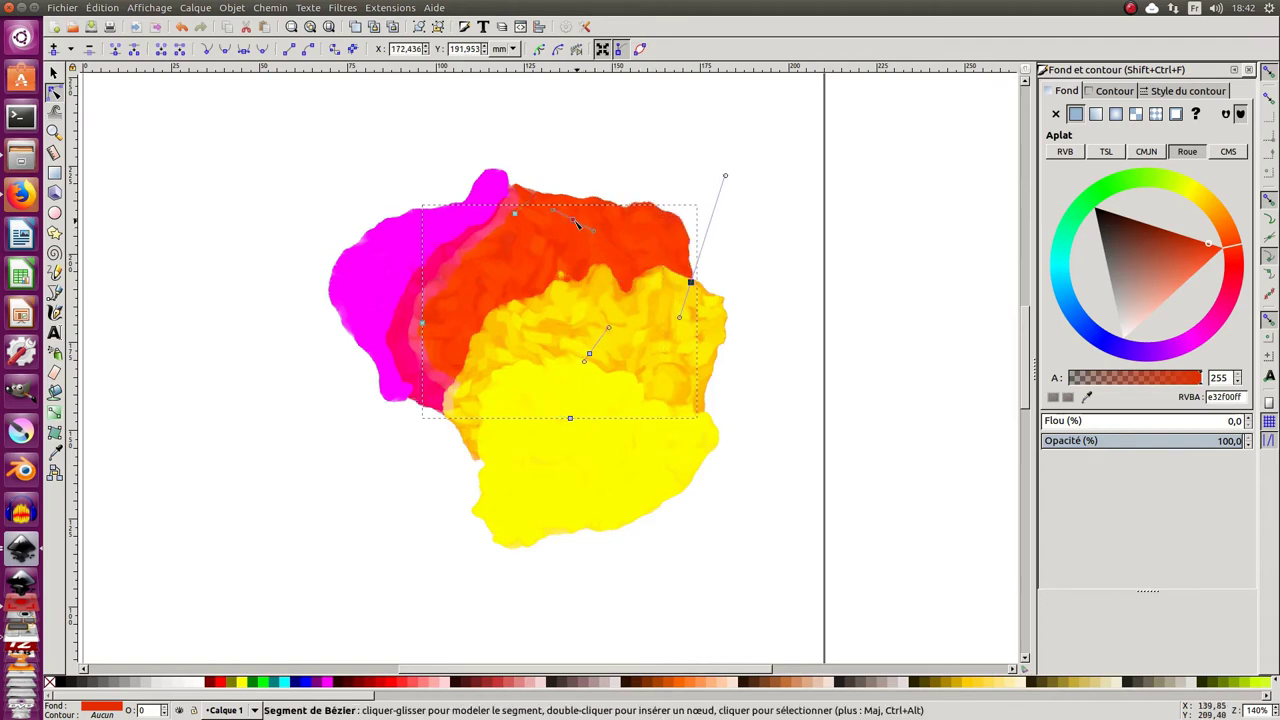
left_click_drag(590, 196, 594, 176)
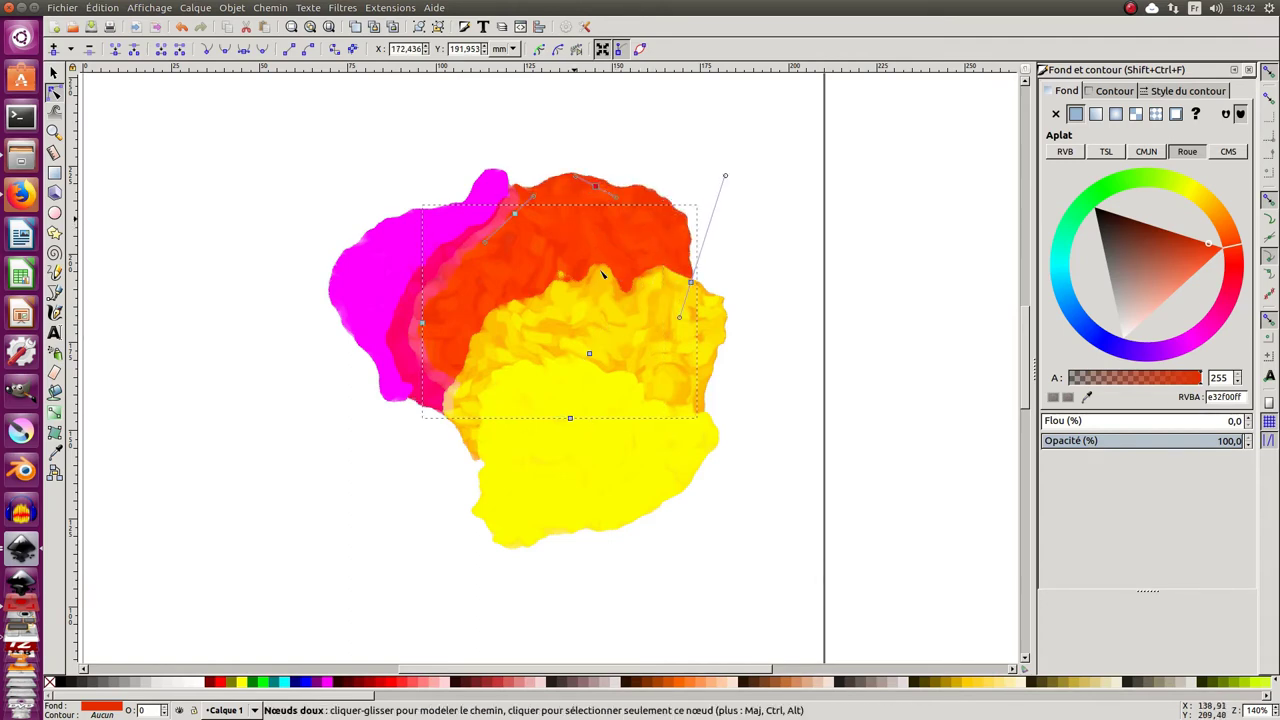
left_click(410, 283)
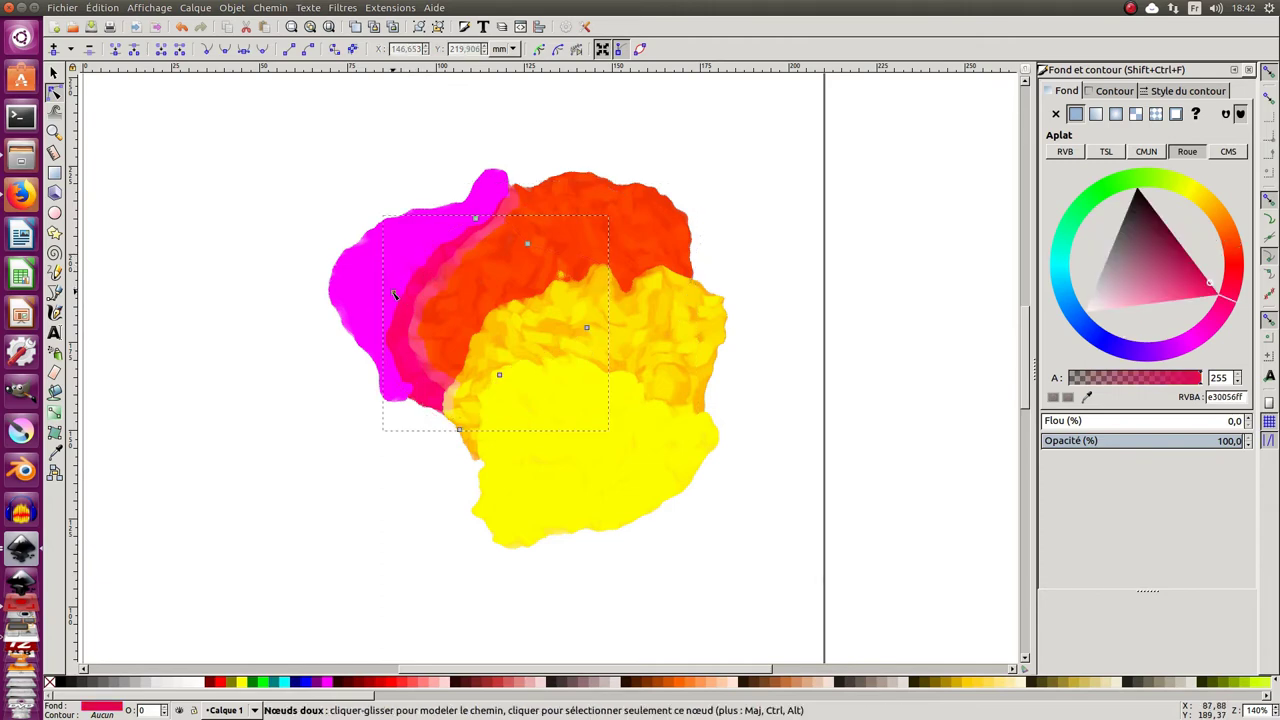
Step: Drag the pink blob's left node and handle outward to the left, then zoom in to inspect
mouse_move(383, 297)
left_mouse_down()
mouse_move(358, 360)
mouse_move(326, 365)
left_mouse_up()
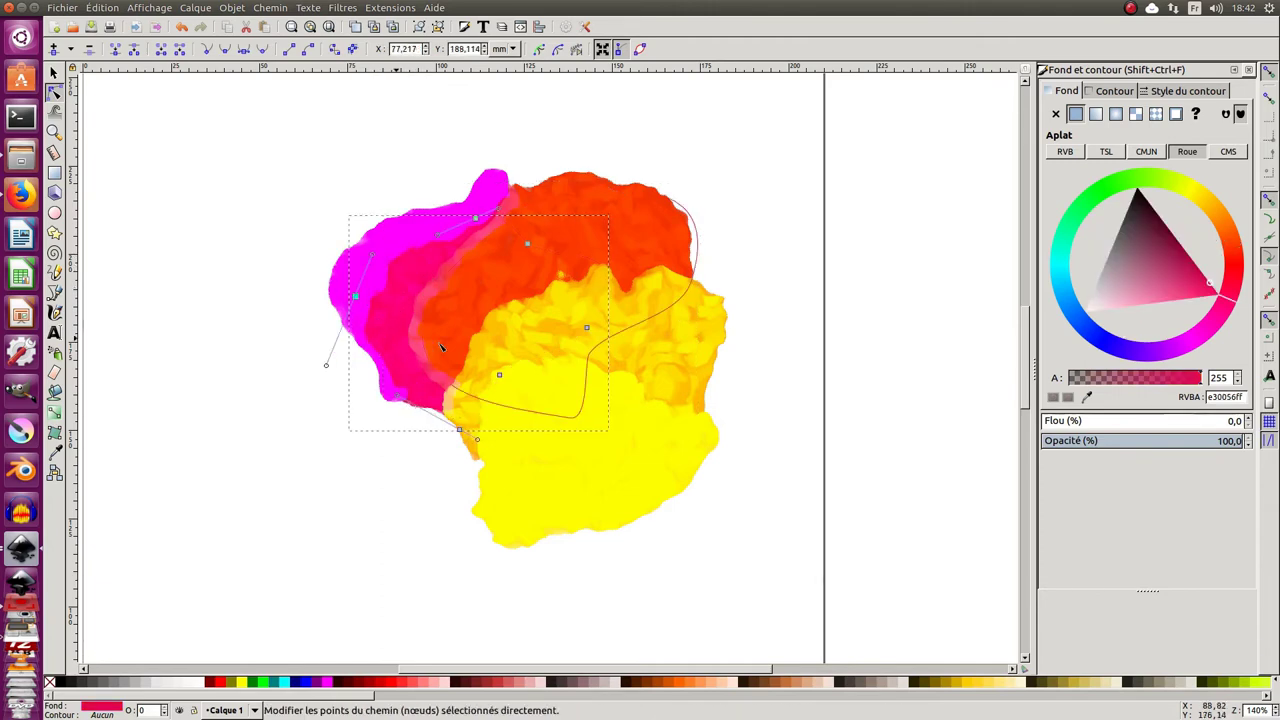
scroll(440, 345, "up", 1)
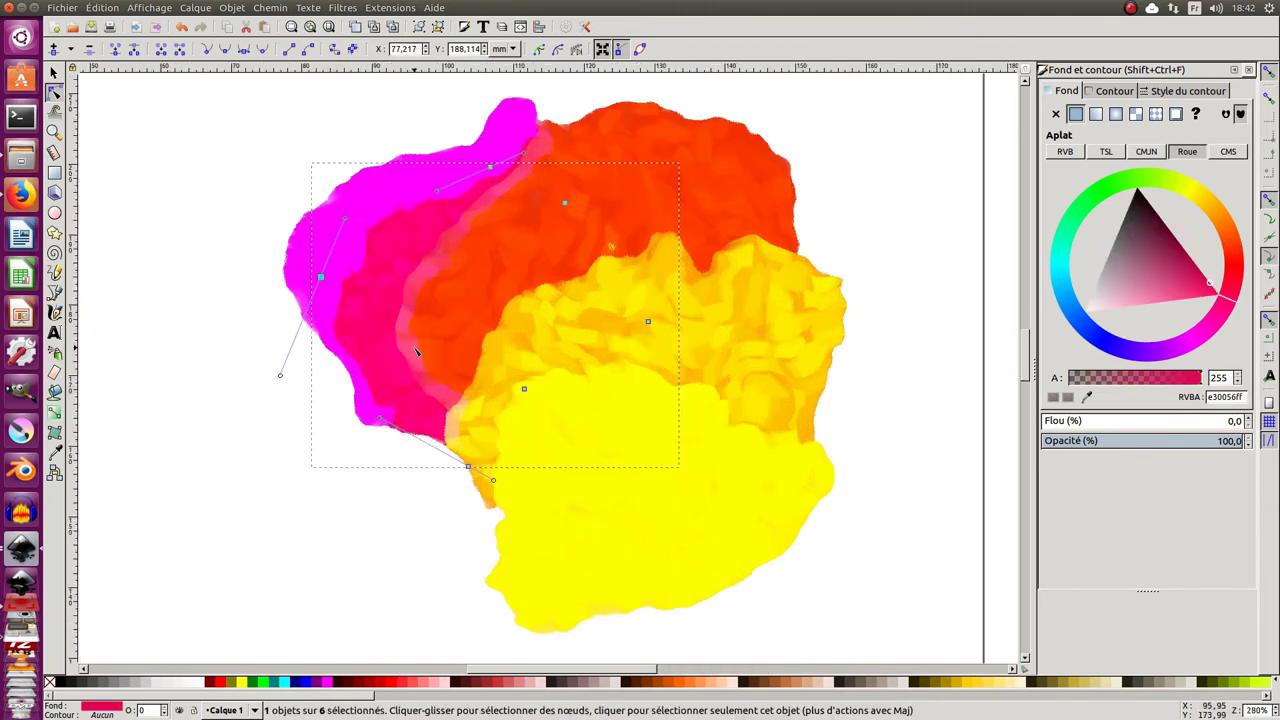
scroll(417, 350, "up", 1)
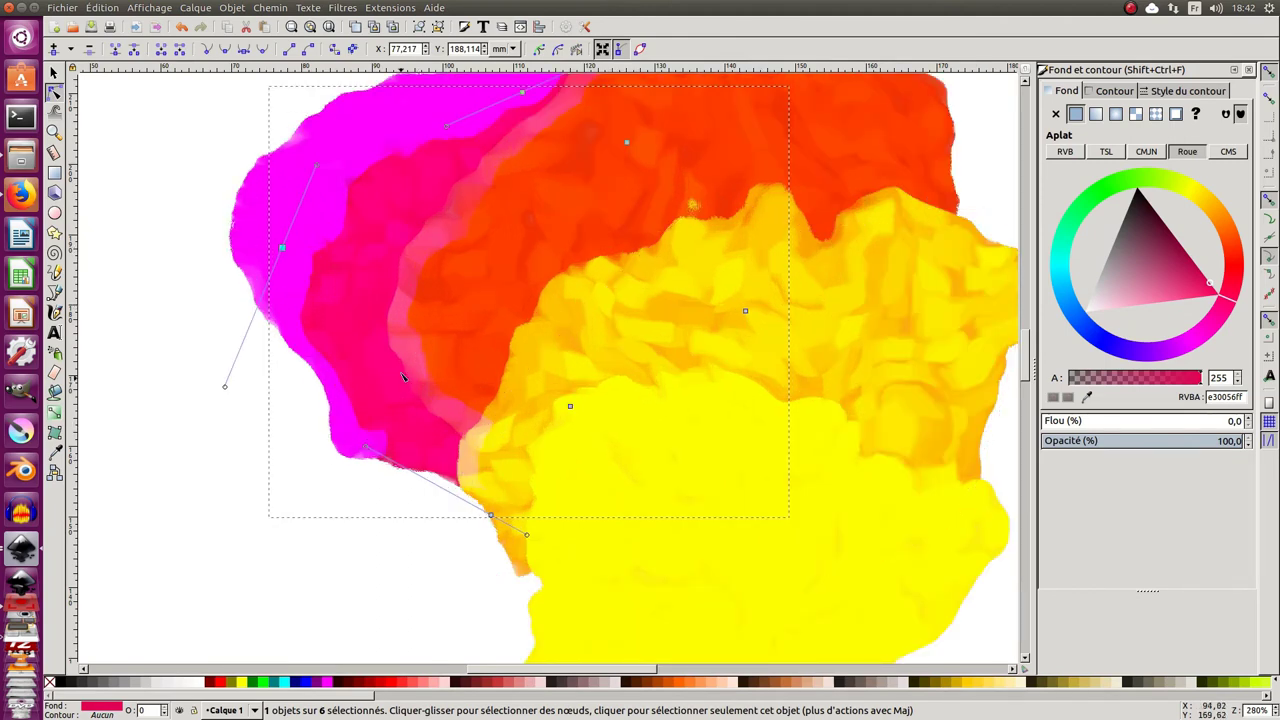
scroll(403, 377, "up", 1)
scroll(403, 377, "up", 1)
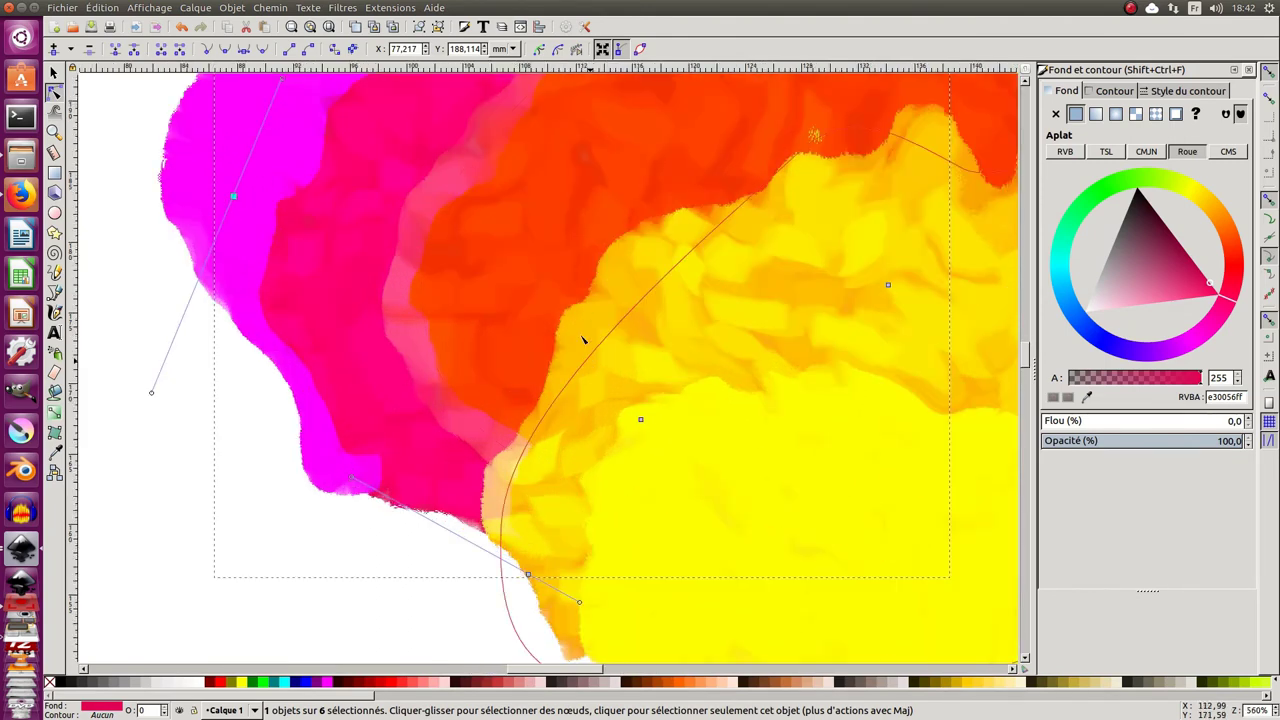
scroll(598, 277, "up", 1)
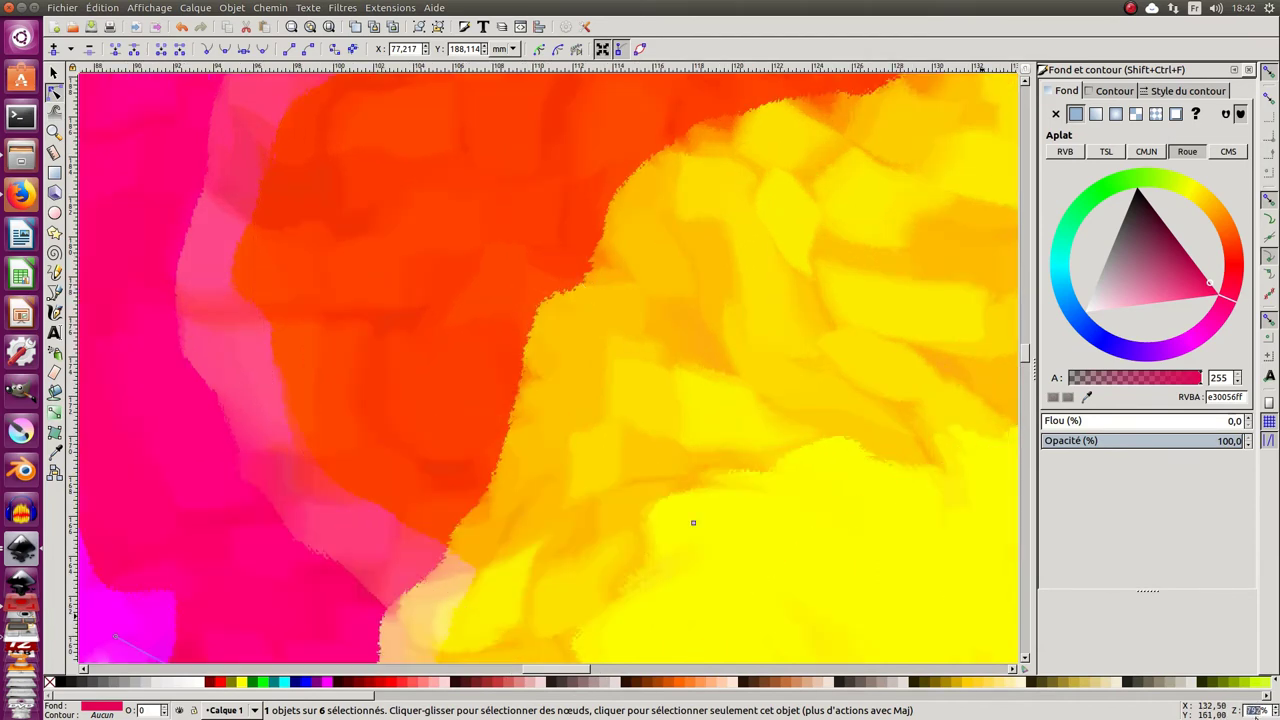
scroll(573, 242, "up", 1)
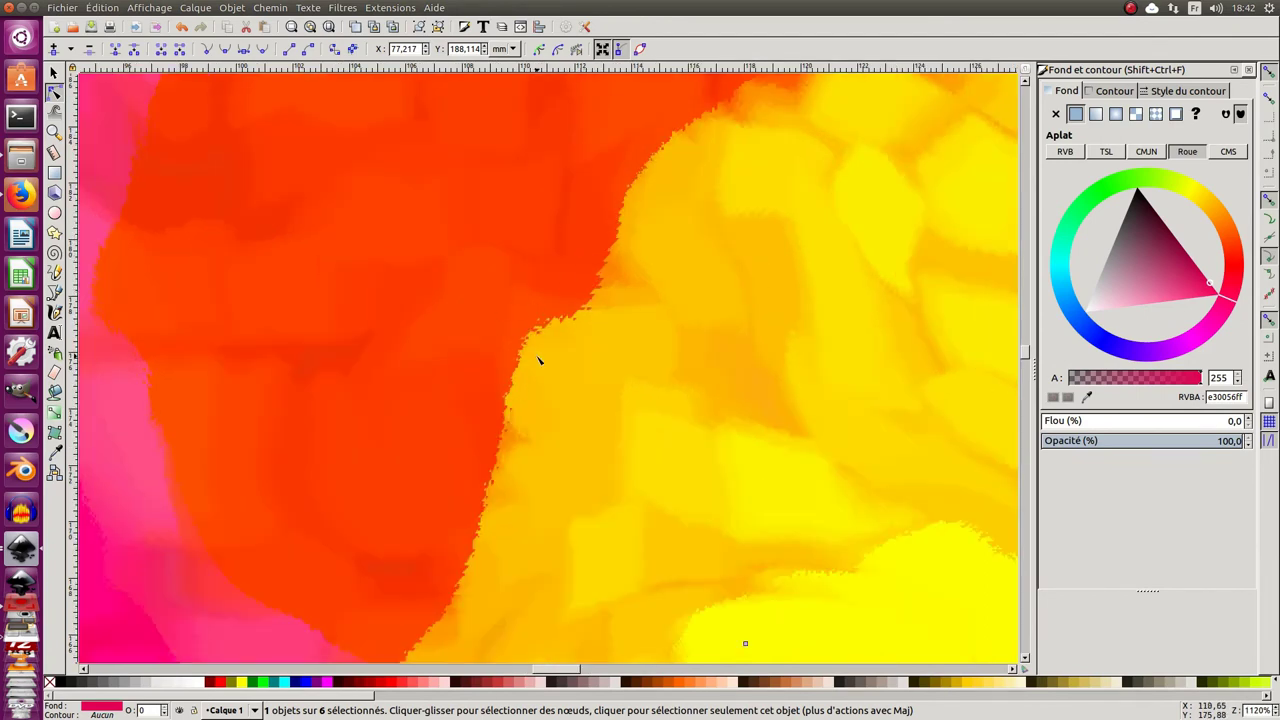
Step: Fit the page back into view and rubber-band select the blob outlines for node editing
key("5")
scroll(706, 351, "up", 1)
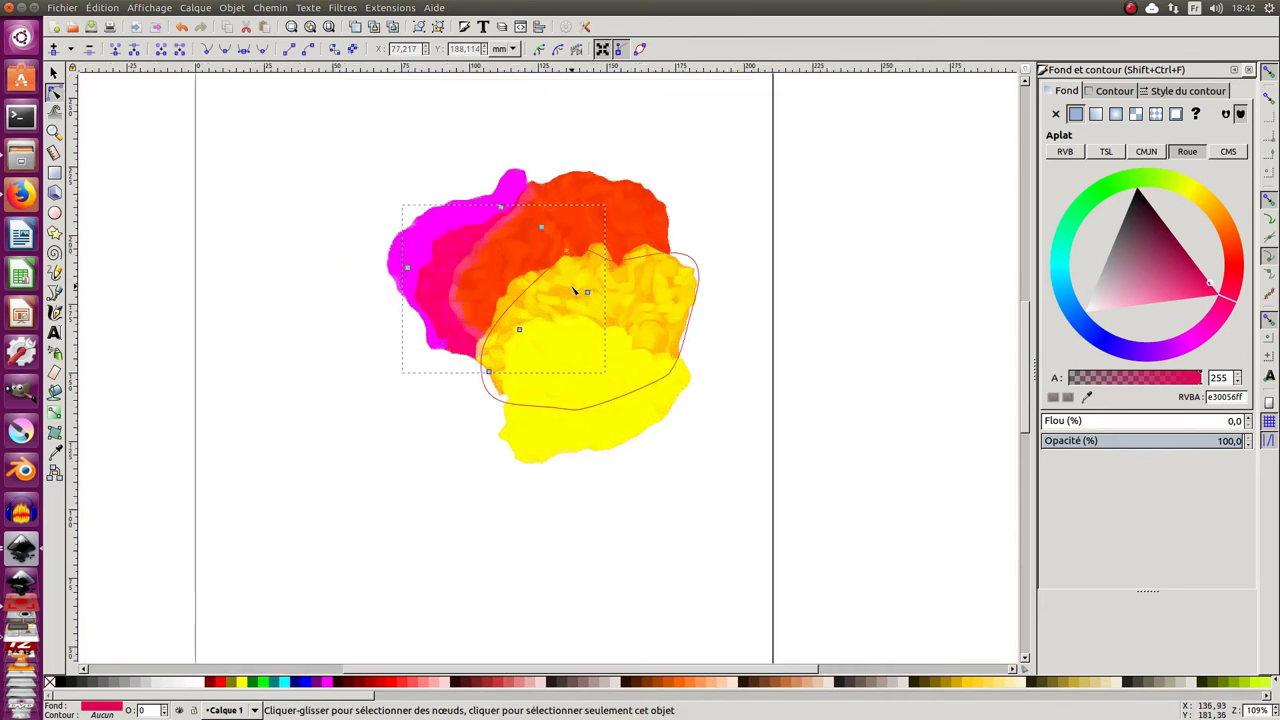
left_click(422, 229)
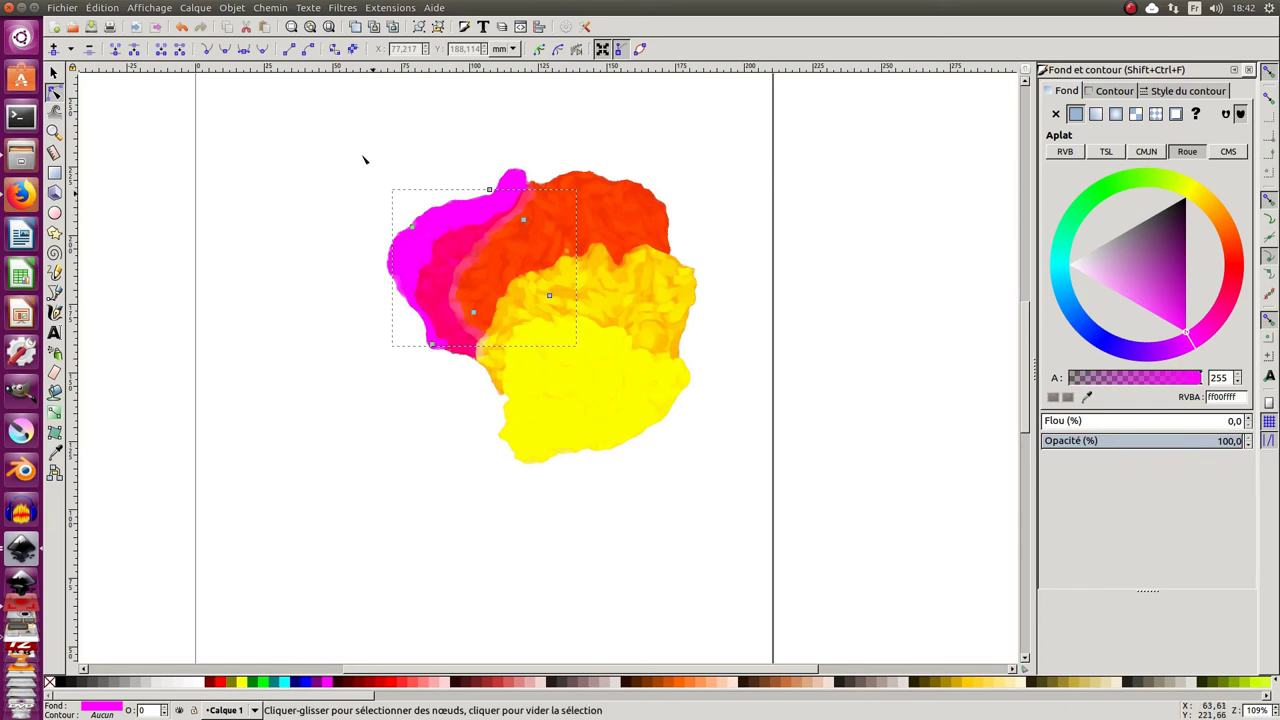
left_click_drag(330, 117, 591, 410)
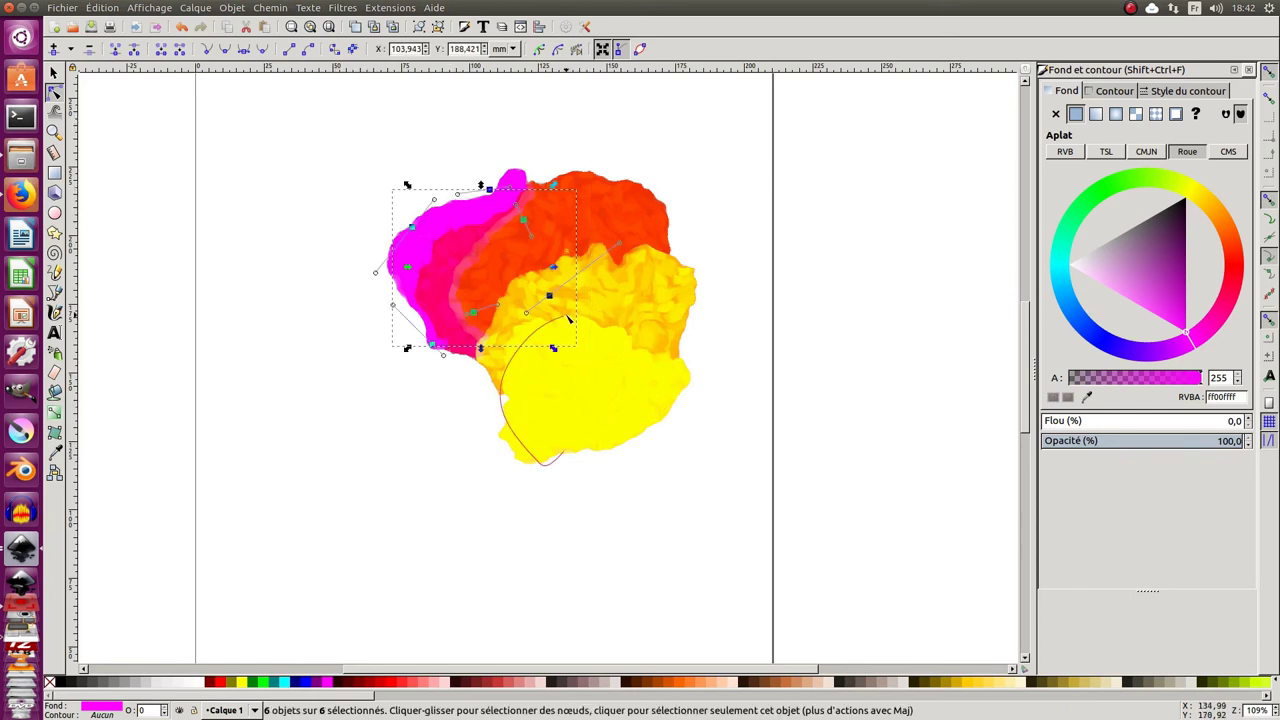
Step: Select all nodes of the magenta outline and stretch the blob up and to the right
left_click_drag(550, 296, 730, 295)
key("ctrl+a")
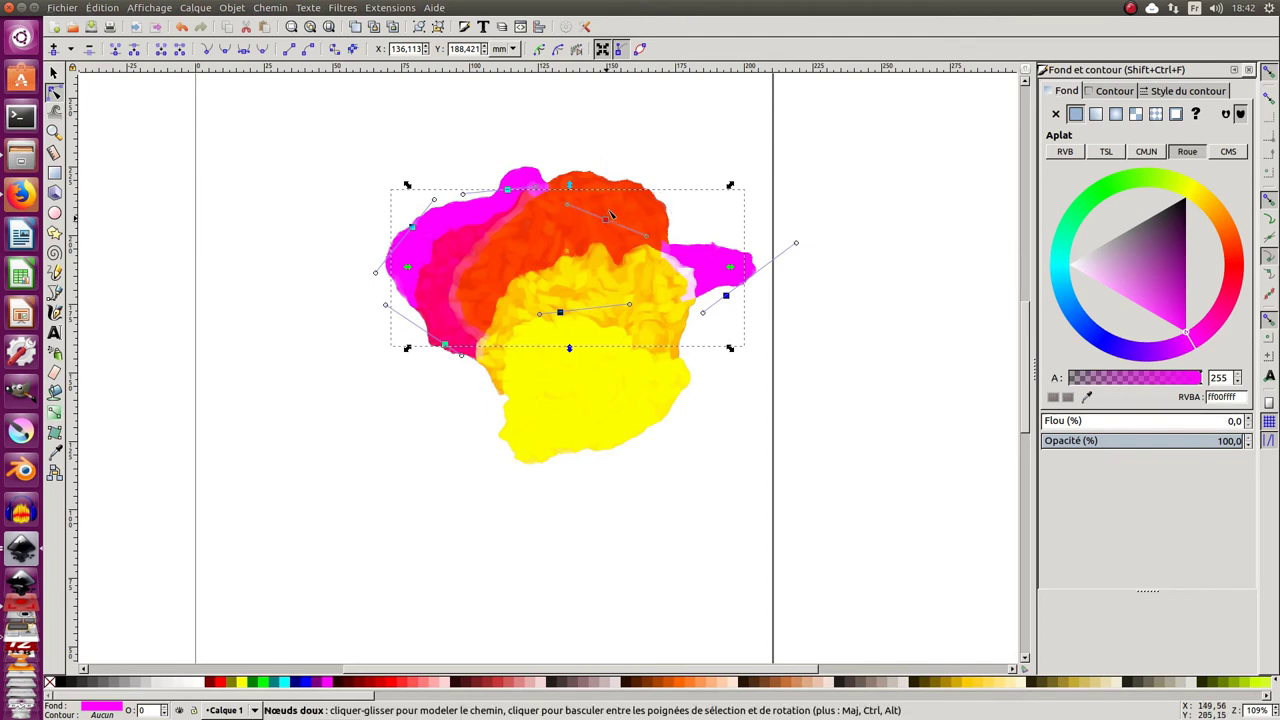
left_click_drag(614, 205, 643, 152)
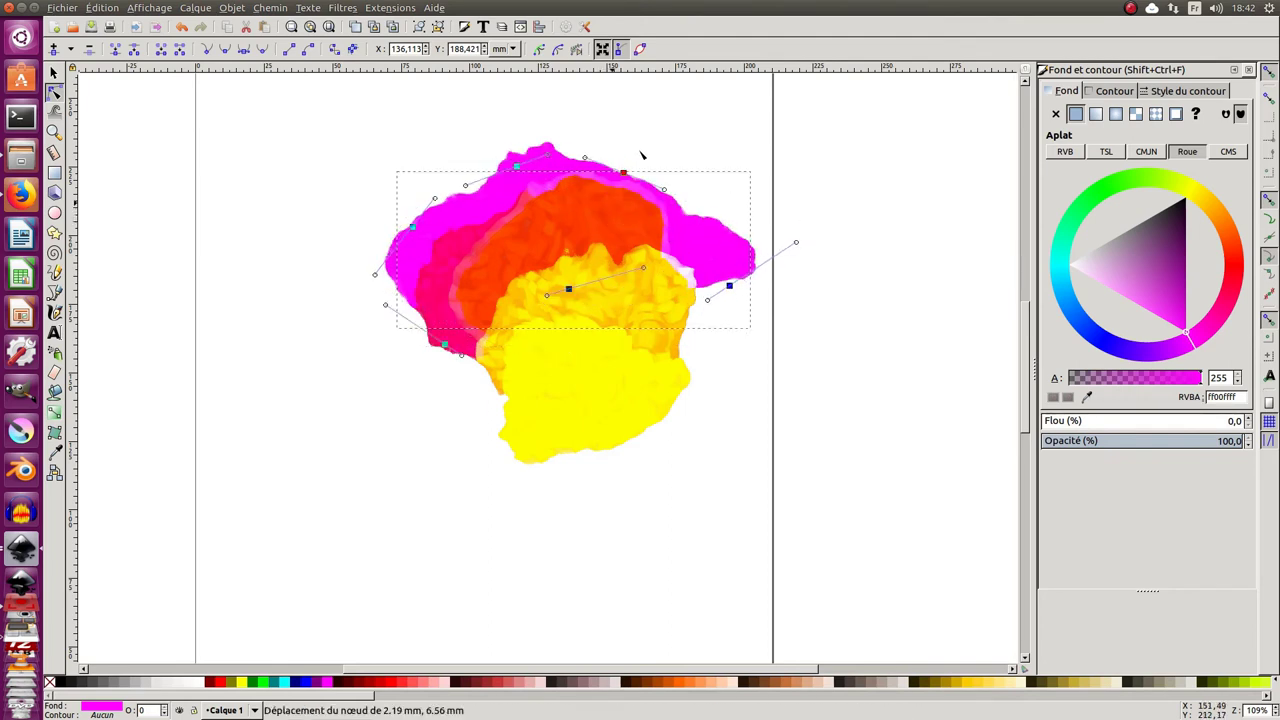
Step: Pull all the pink blob's nodes up and right, then deselect to view the result
left_click(468, 242)
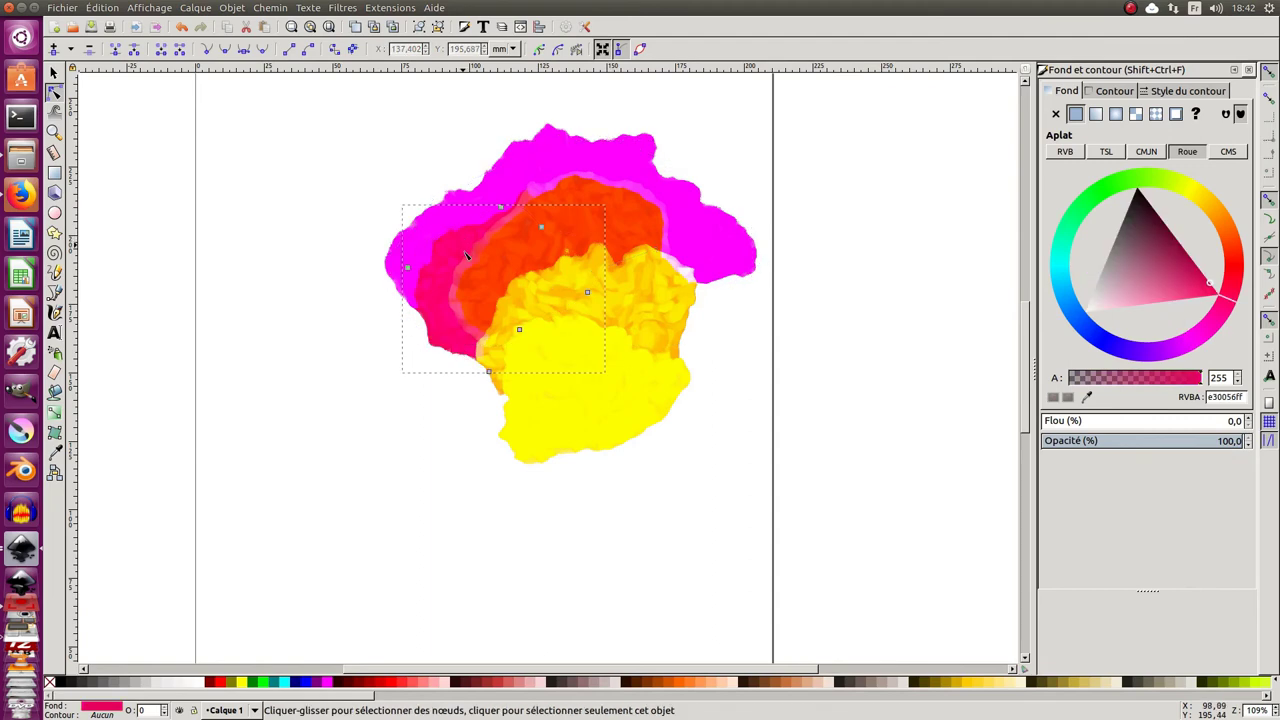
left_click_drag(541, 228, 643, 152)
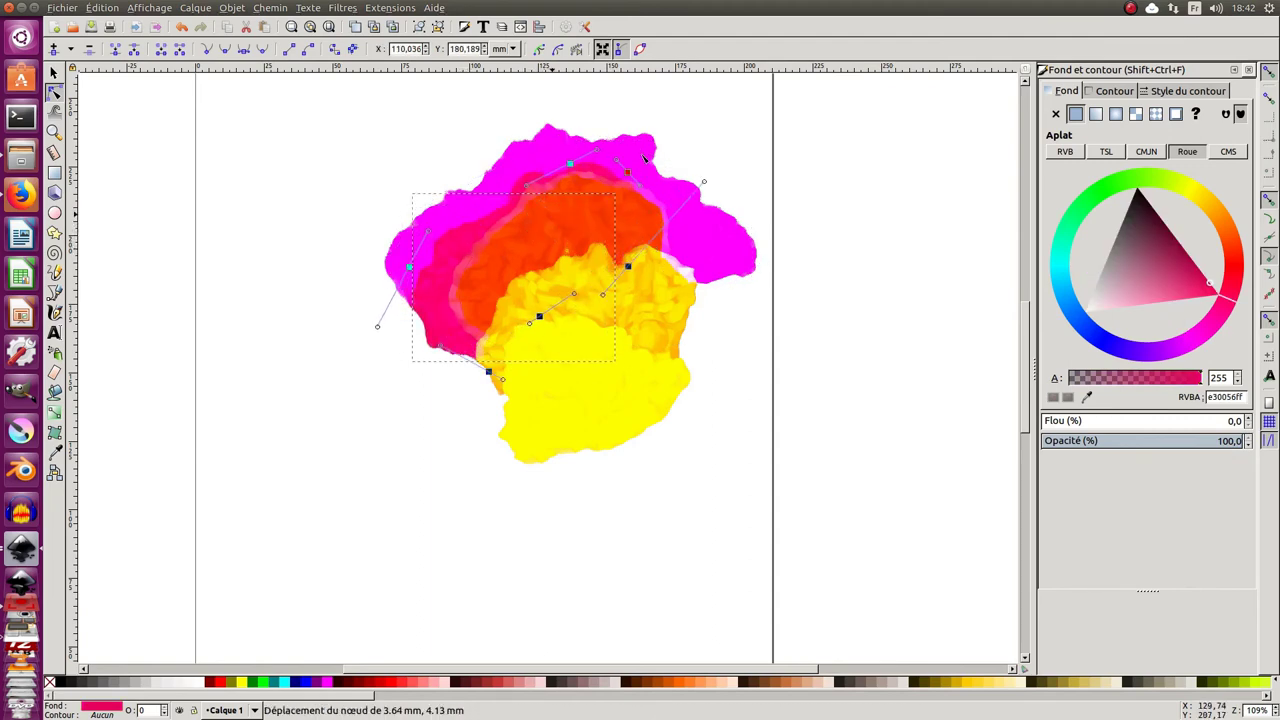
key("ctrl+a")
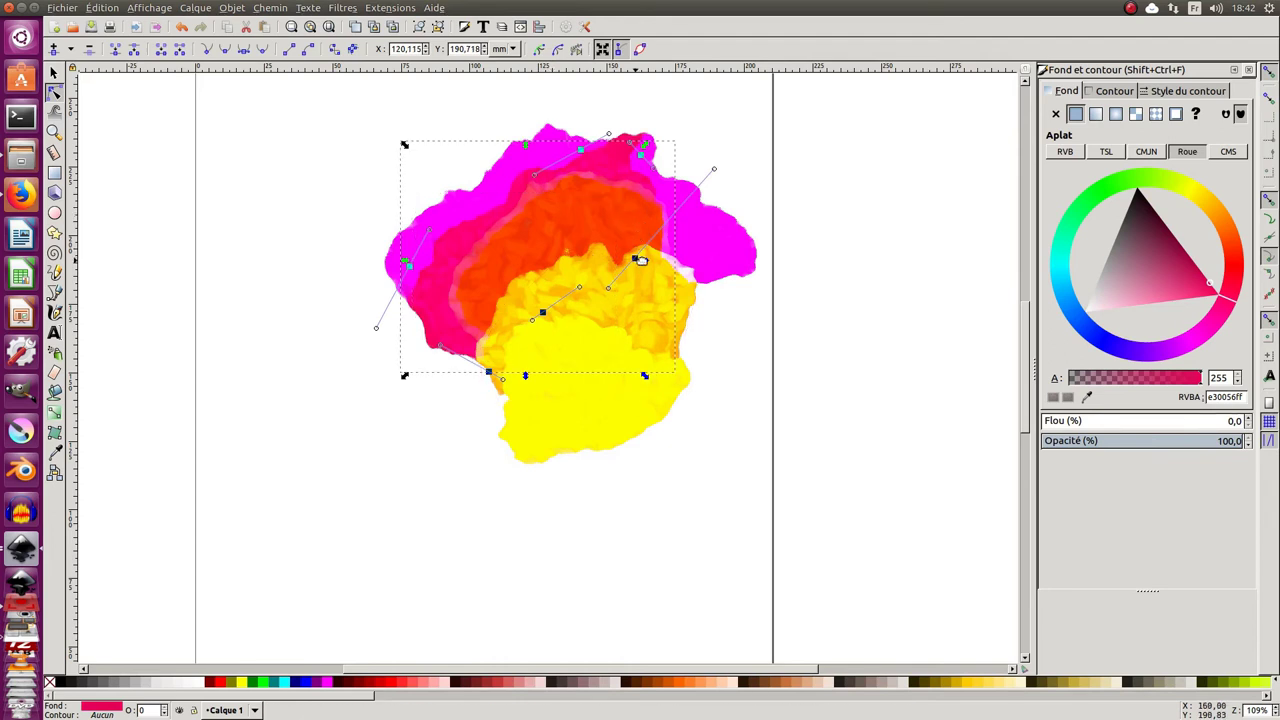
left_click_drag(645, 262, 670, 271)
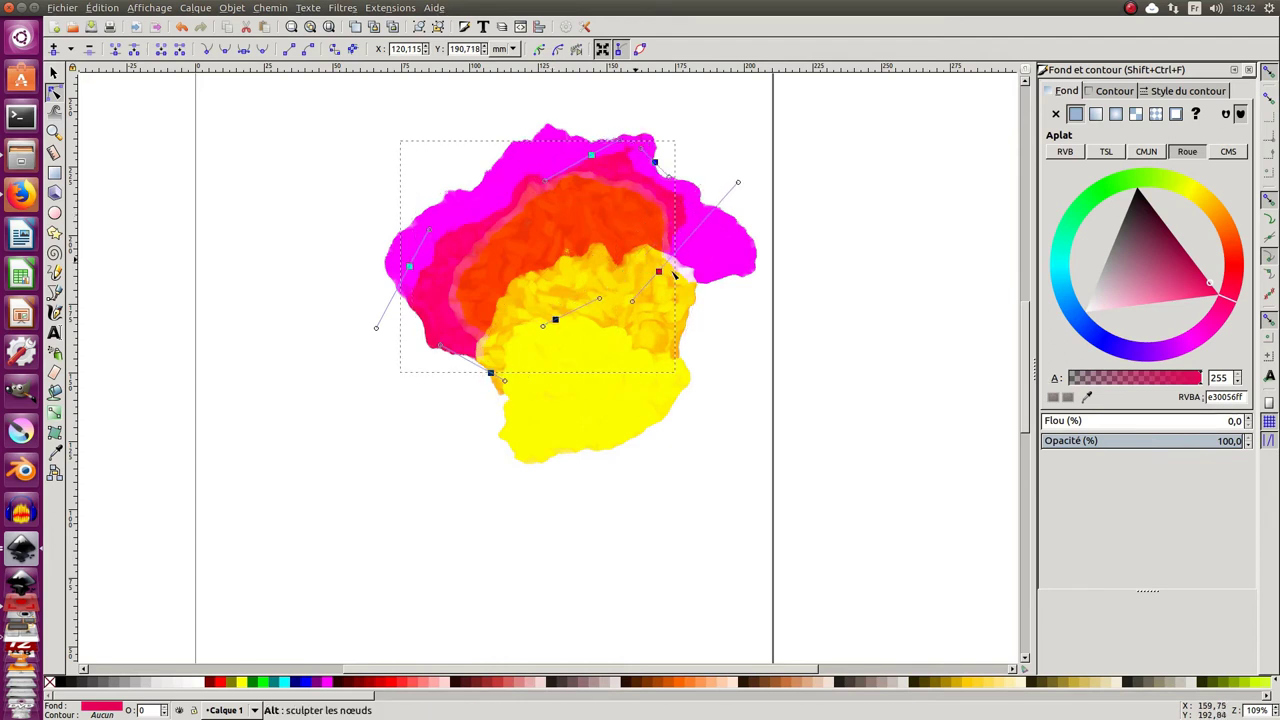
key("s")
left_click(193, 226)
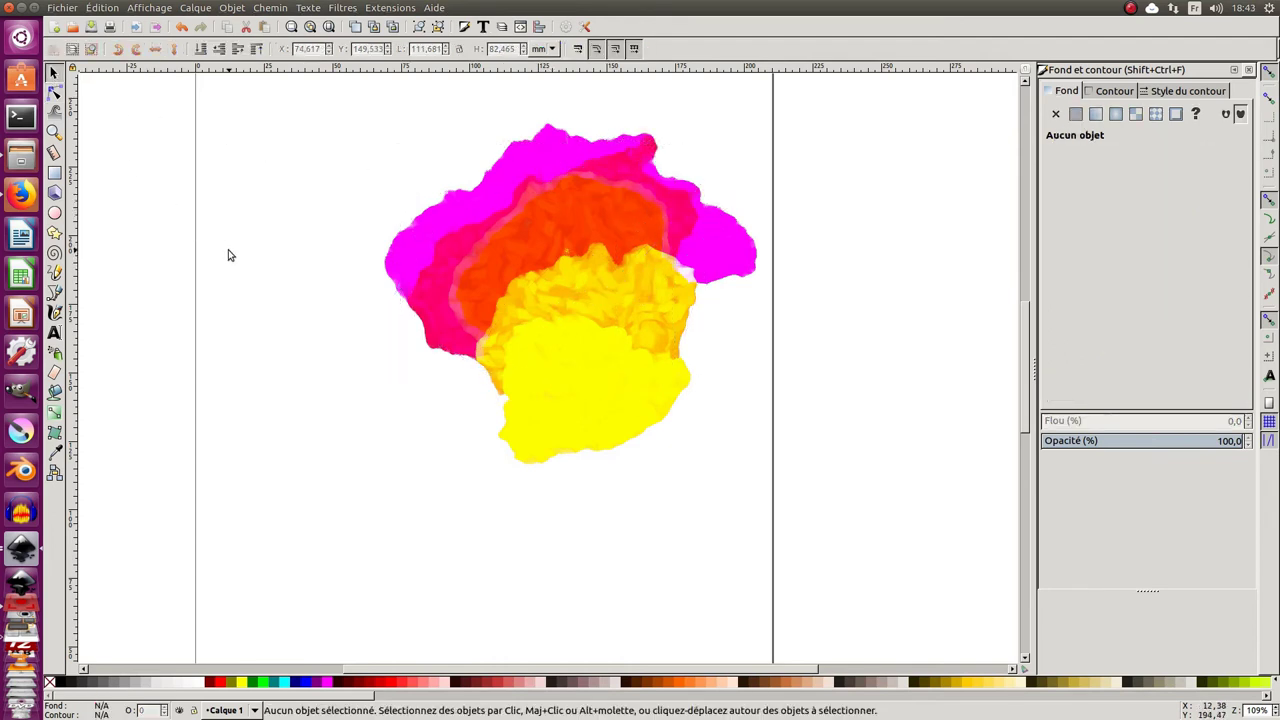
Step: Select the whole blob group and move it up and to the left on the page
left_click(505, 263)
key("minus")
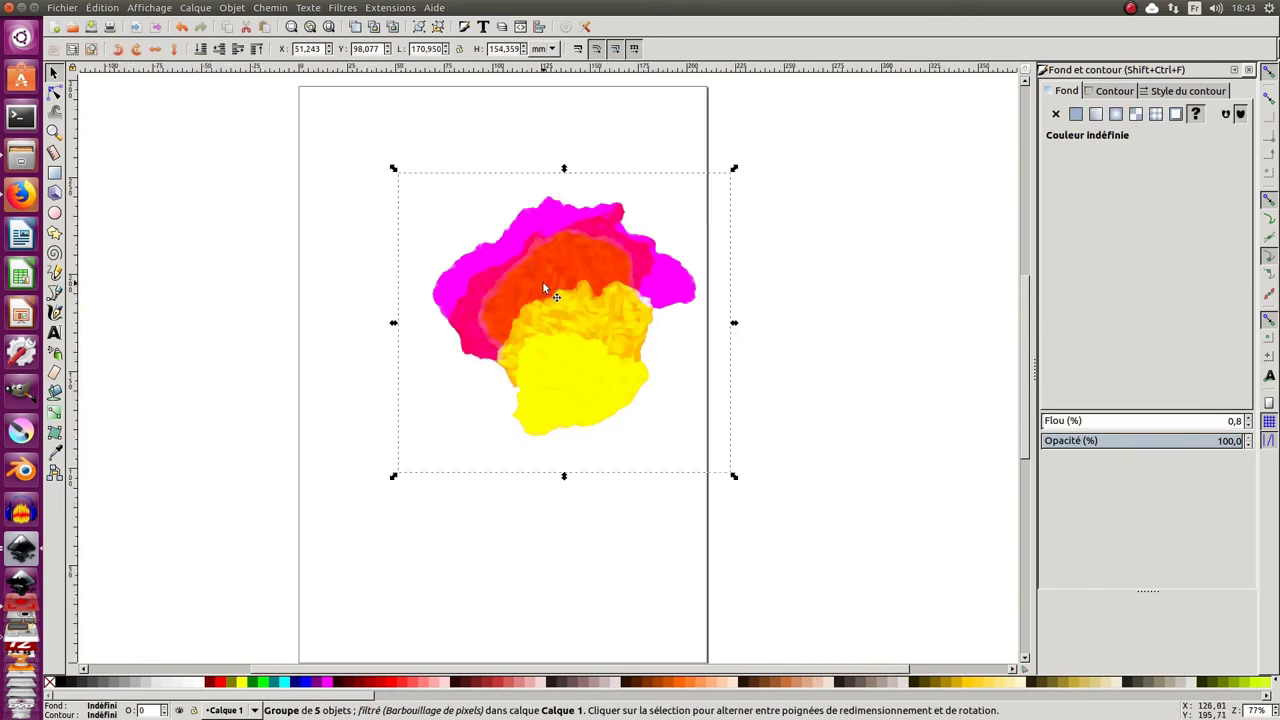
left_click_drag(523, 279, 481, 262)
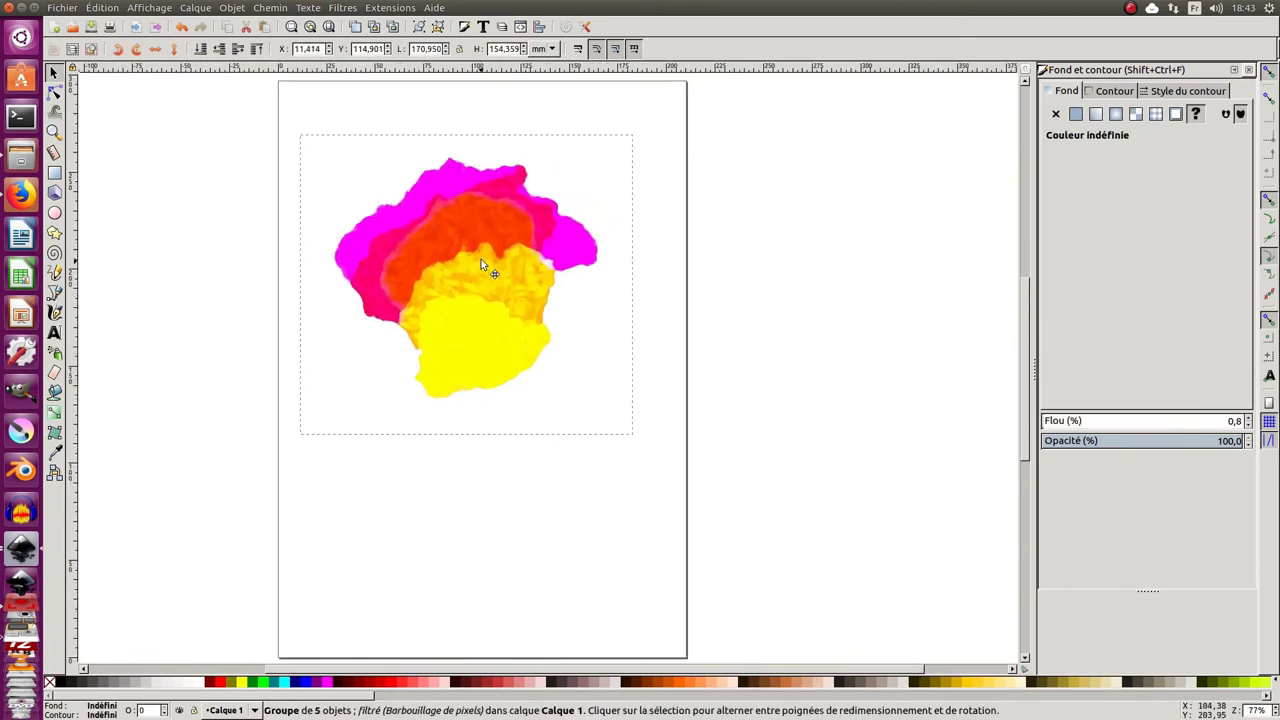
scroll(481, 262, "up", 1)
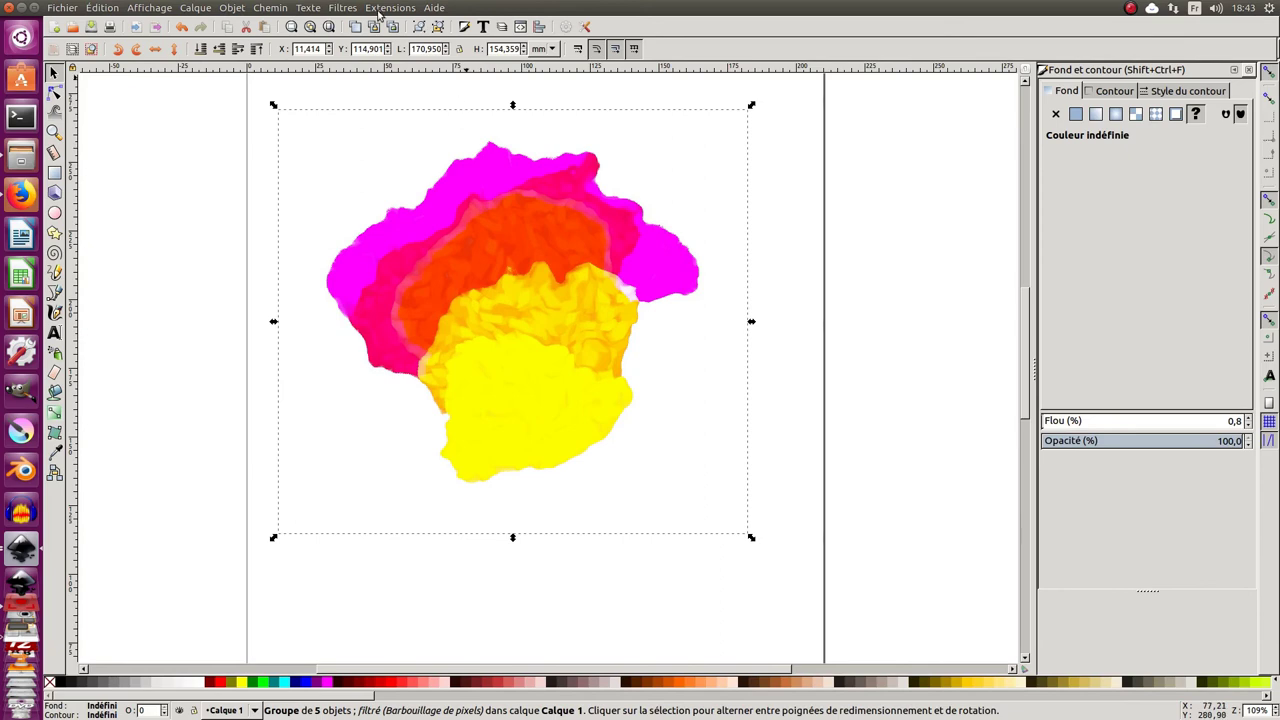
Step: Open the Filter Editor, close Fill and Stroke, and widen the dock to show the graph
left_click(344, 8)
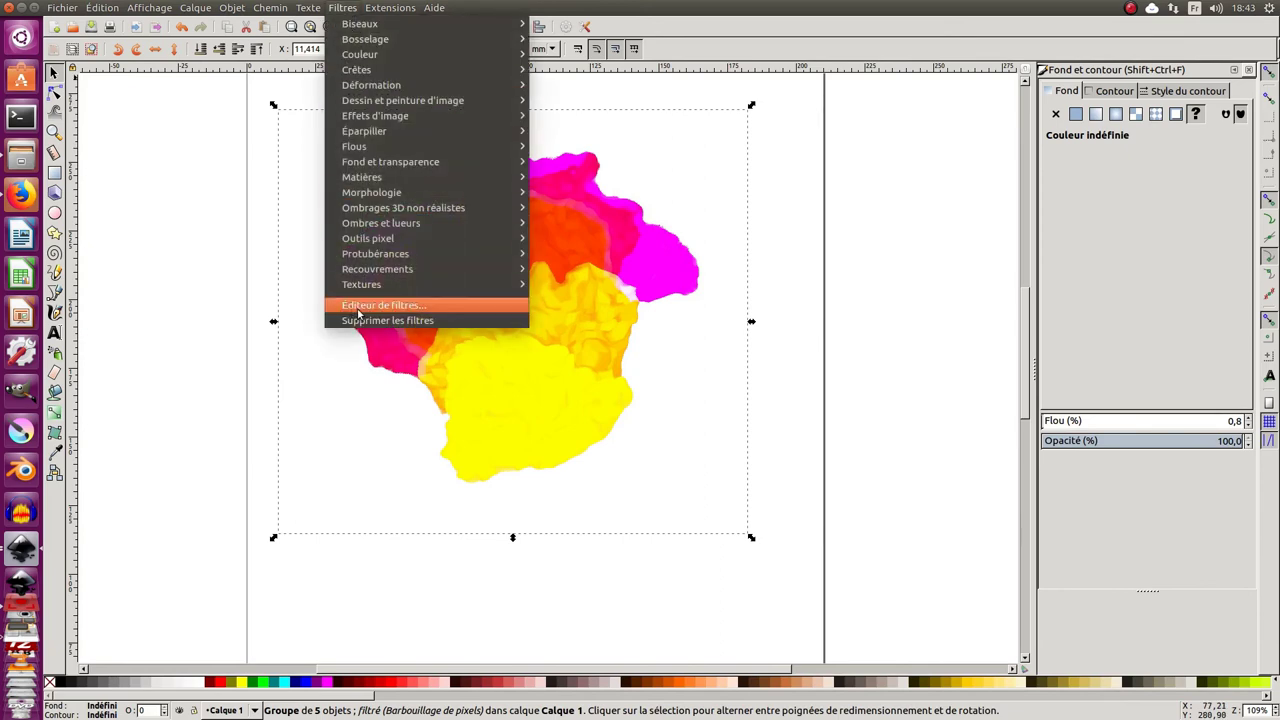
left_click(358, 306)
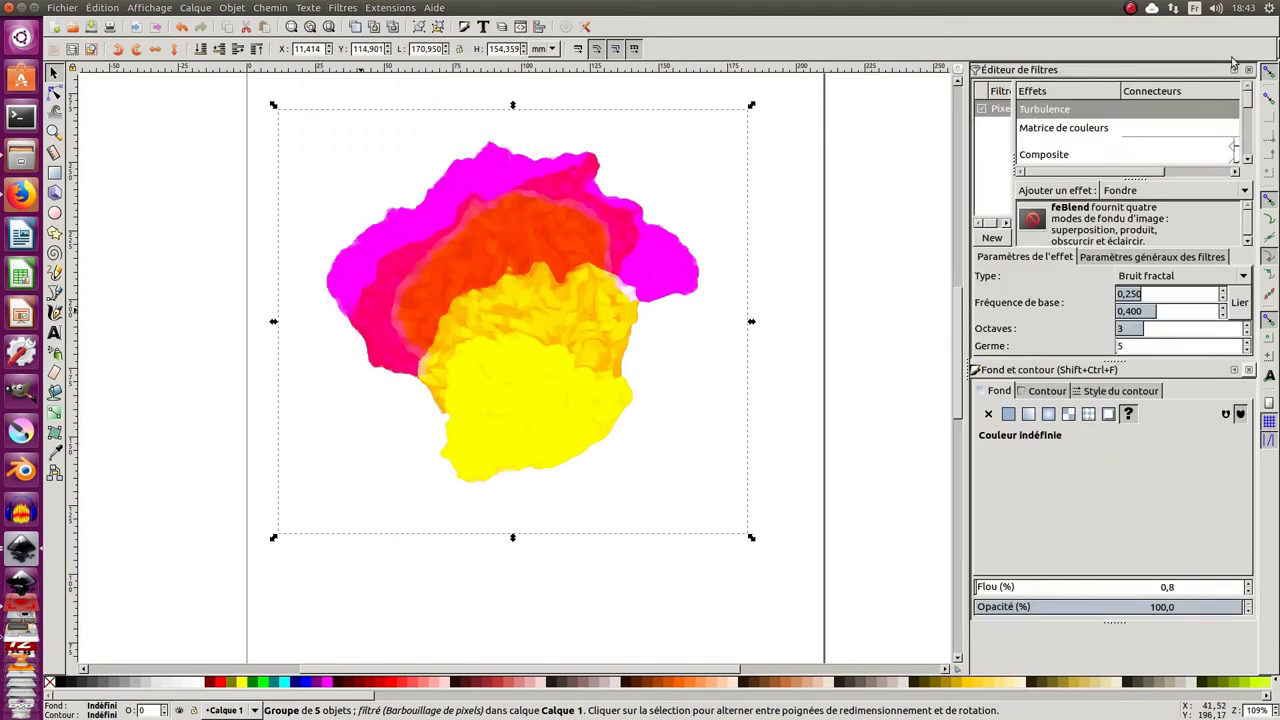
left_click(1248, 370)
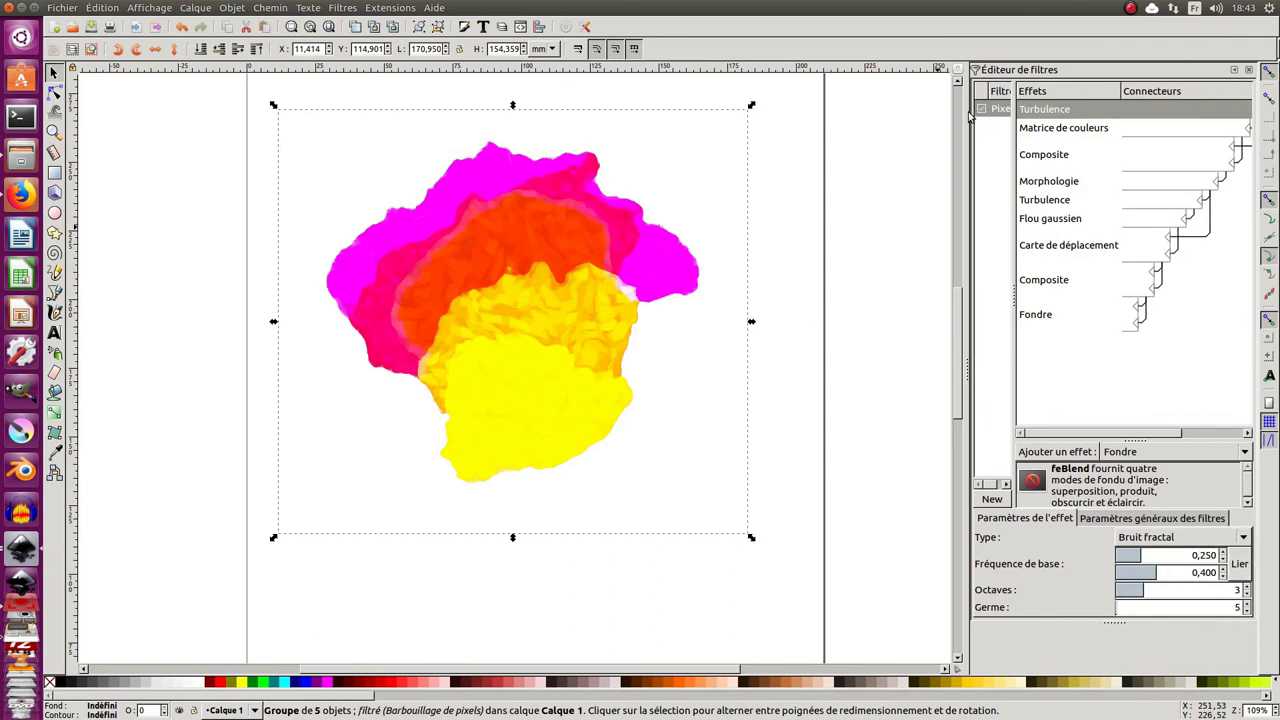
left_click_drag(969, 116, 765, 130)
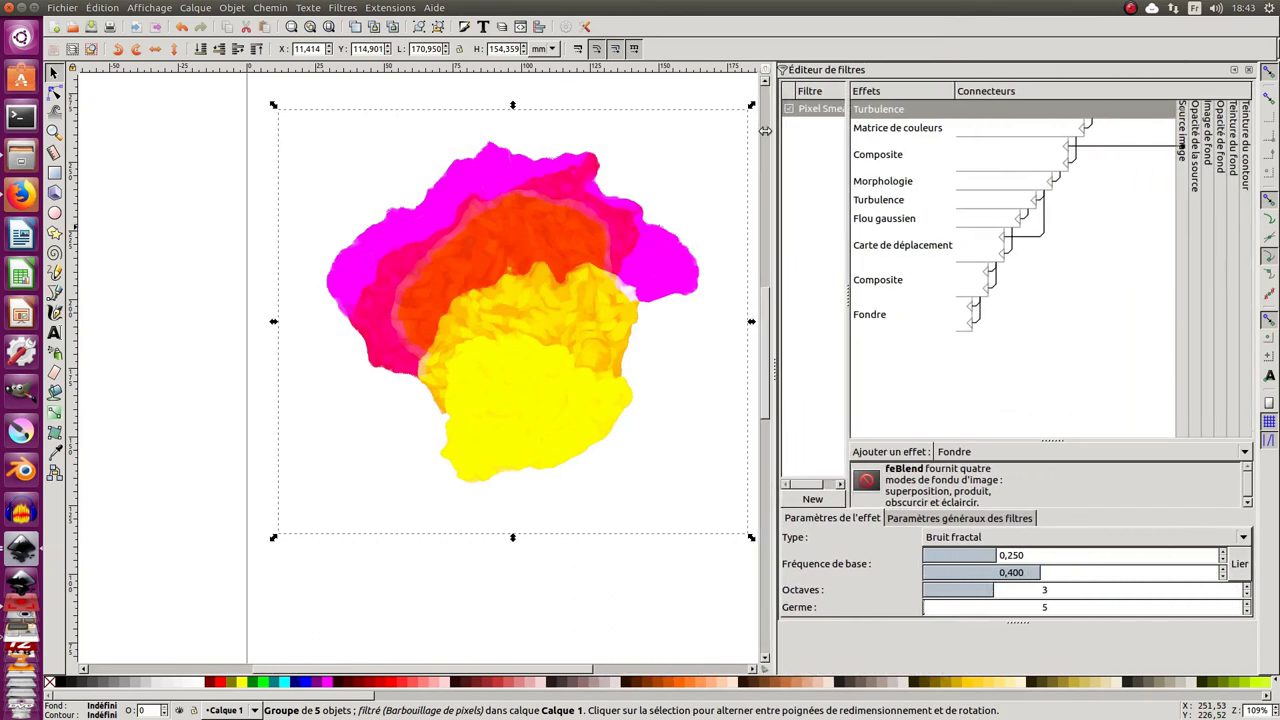
Step: Inspect the Pixel Smear filter's Blend and Displacement Map effect settings
left_click(888, 316)
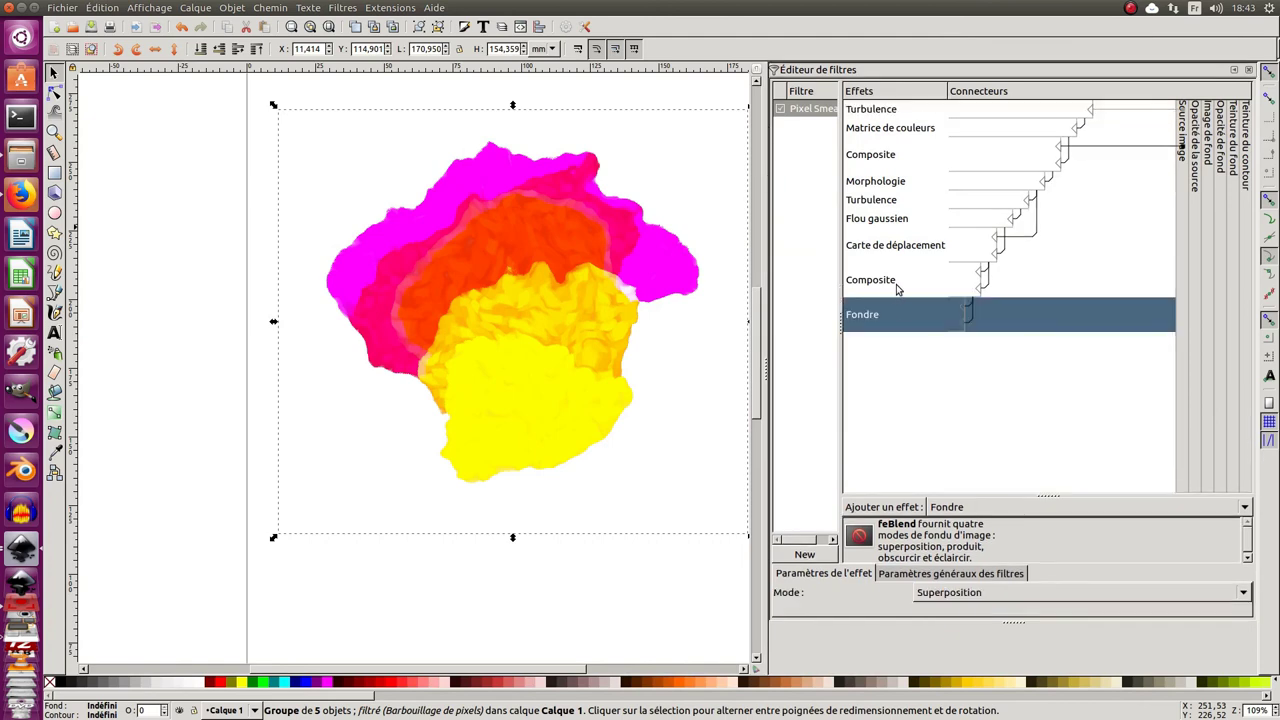
left_click(897, 285)
left_click(908, 250)
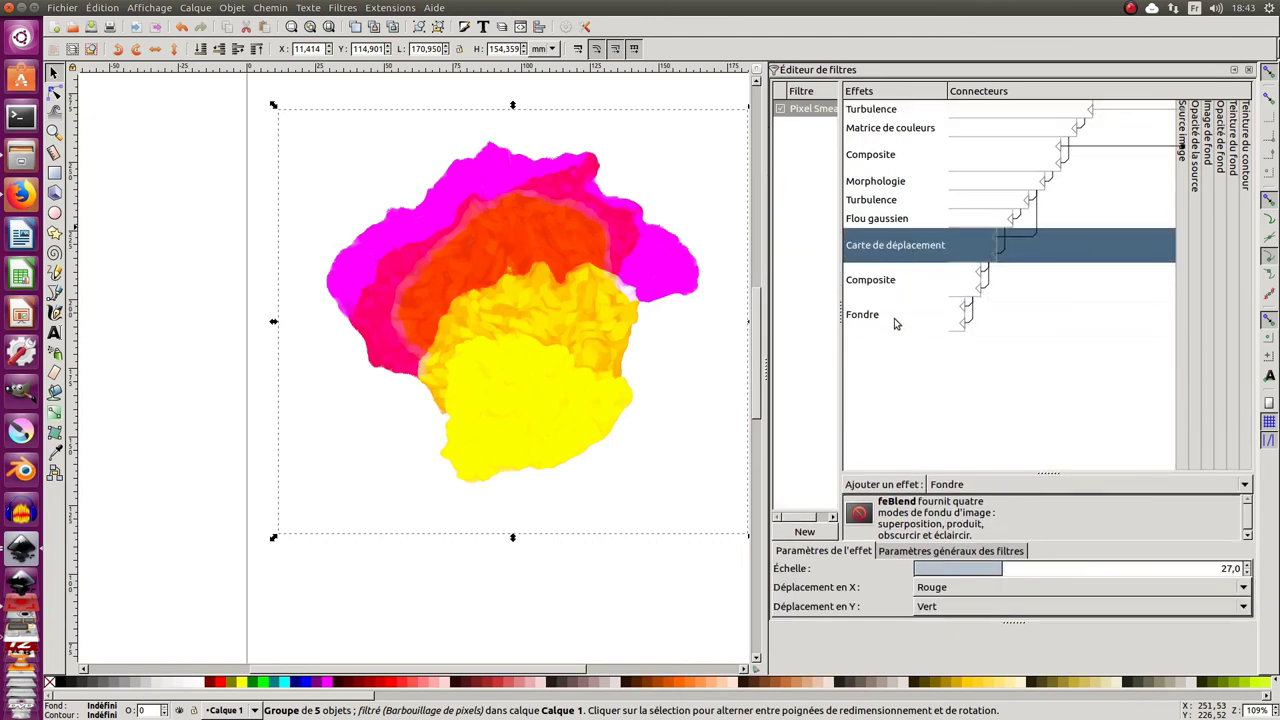
left_click(895, 316)
left_click(900, 281)
left_click(895, 246)
left_click(910, 330)
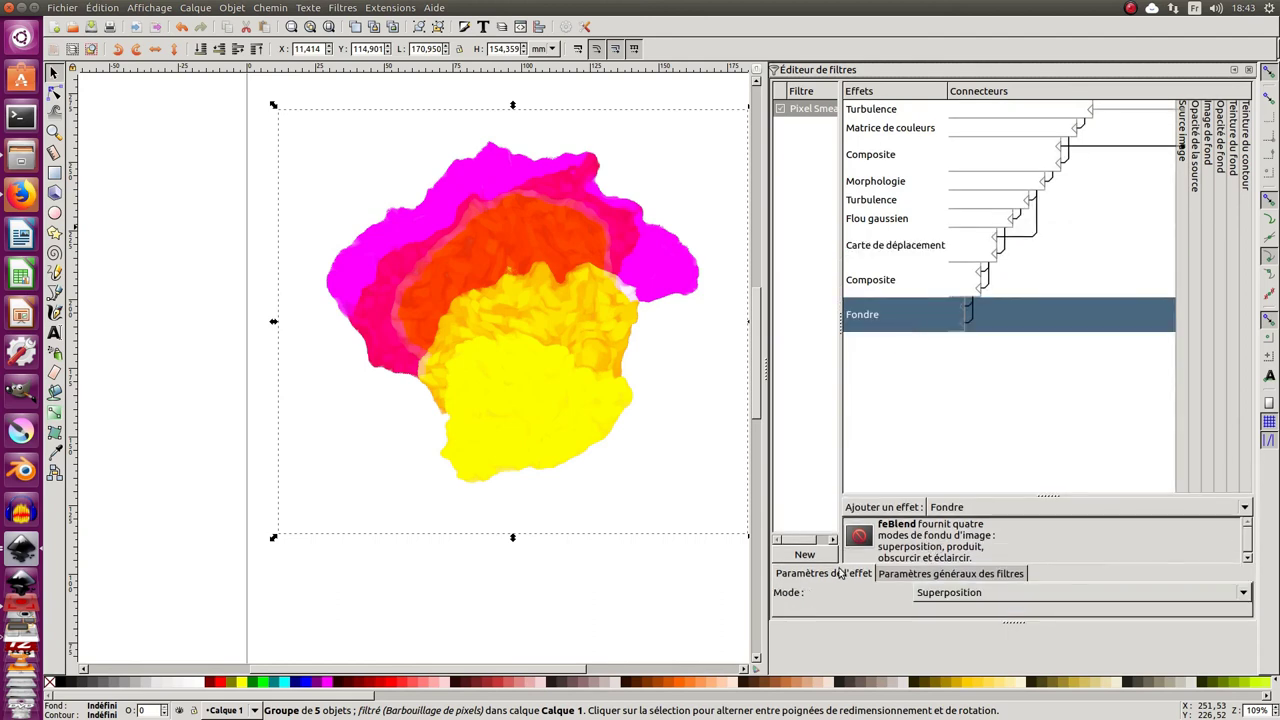
Step: Switch the Fondre blend step's mode to Normal
scroll(941, 598, "down", 3)
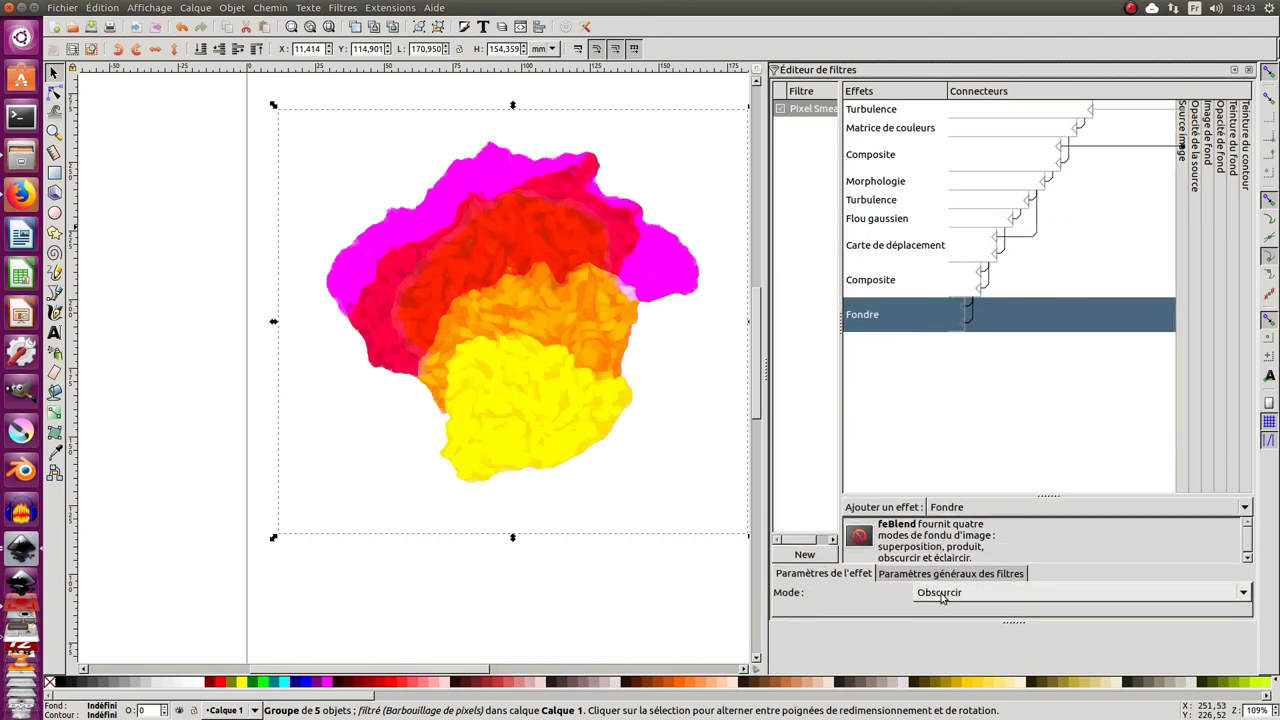
scroll(941, 598, "up", 1)
left_click(975, 598)
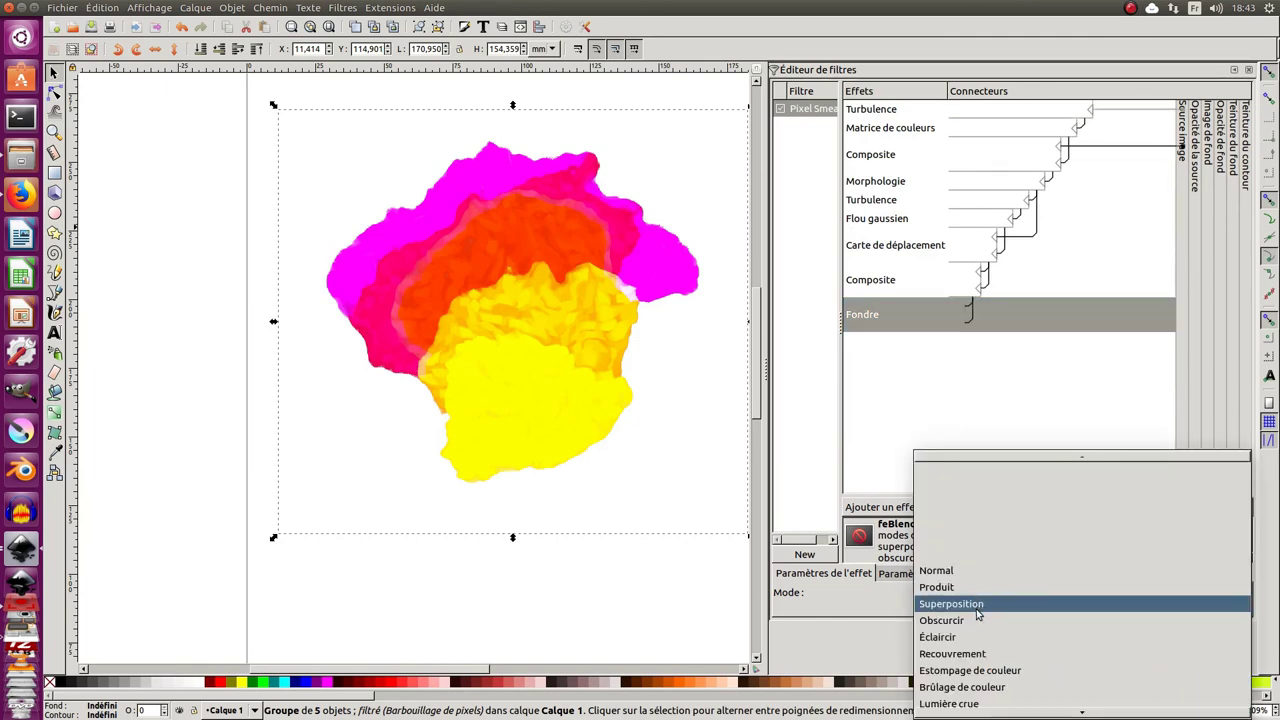
left_click(966, 570)
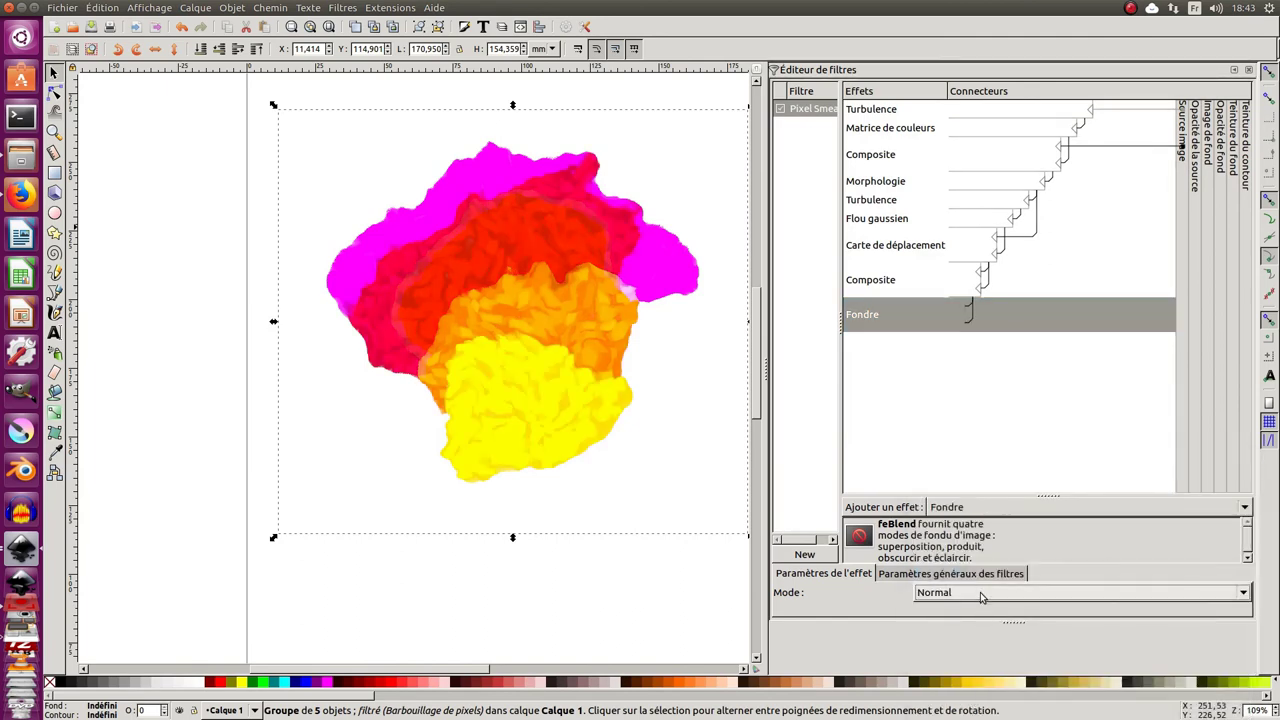
left_click(994, 597)
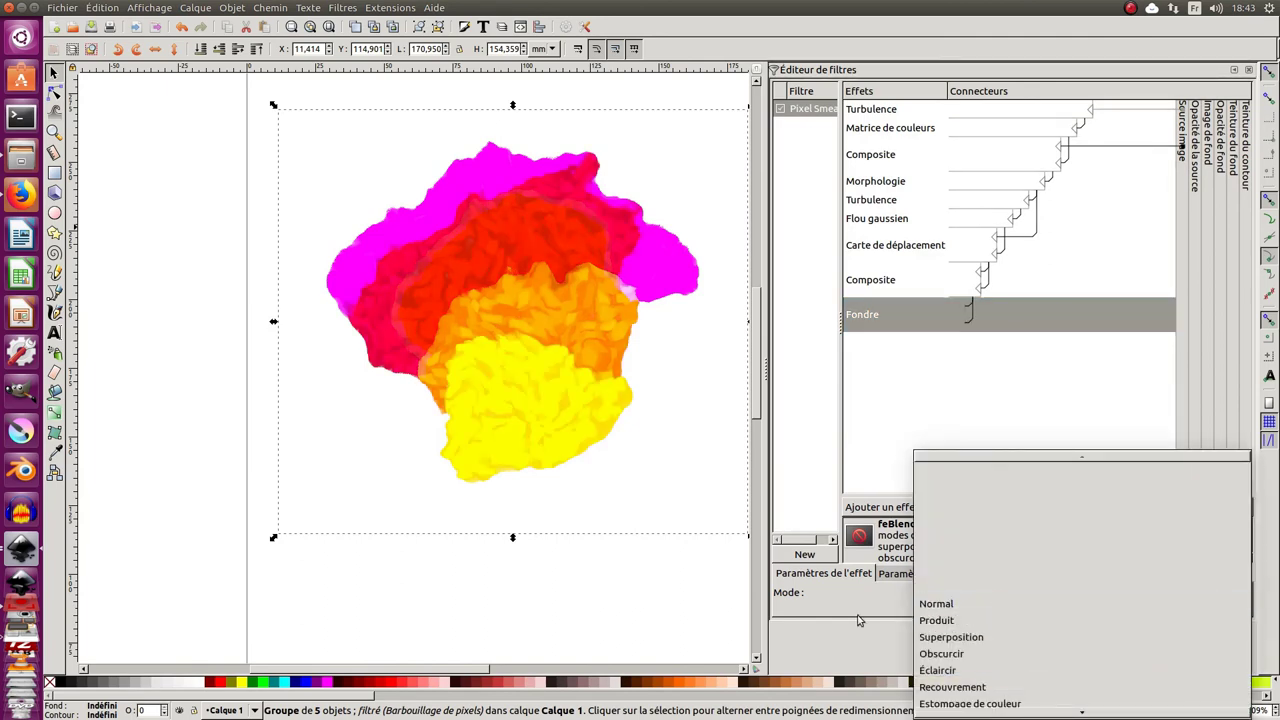
left_click(962, 595)
Step: Cycle through the blend modes Produit, Éclaircir and Estompage de couleur, settling on Recouvrement
scroll(962, 593, "down", 1)
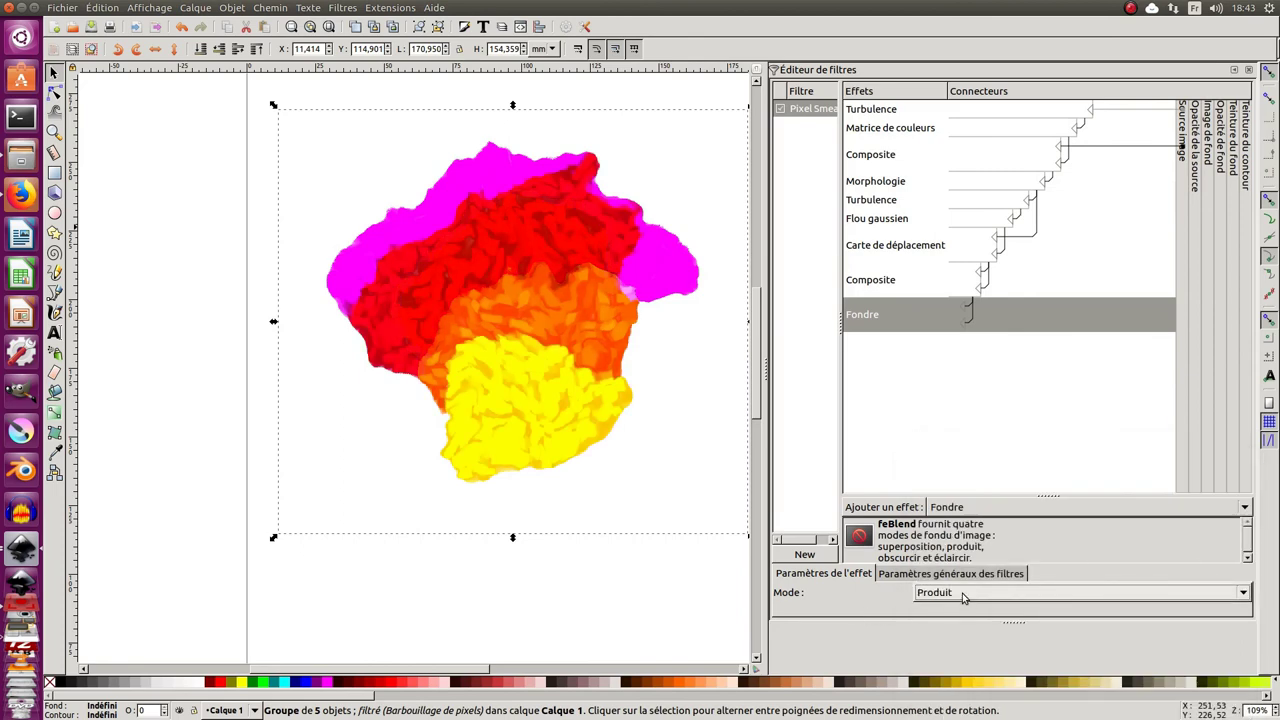
scroll(962, 593, "down", 1)
scroll(962, 593, "down", 1)
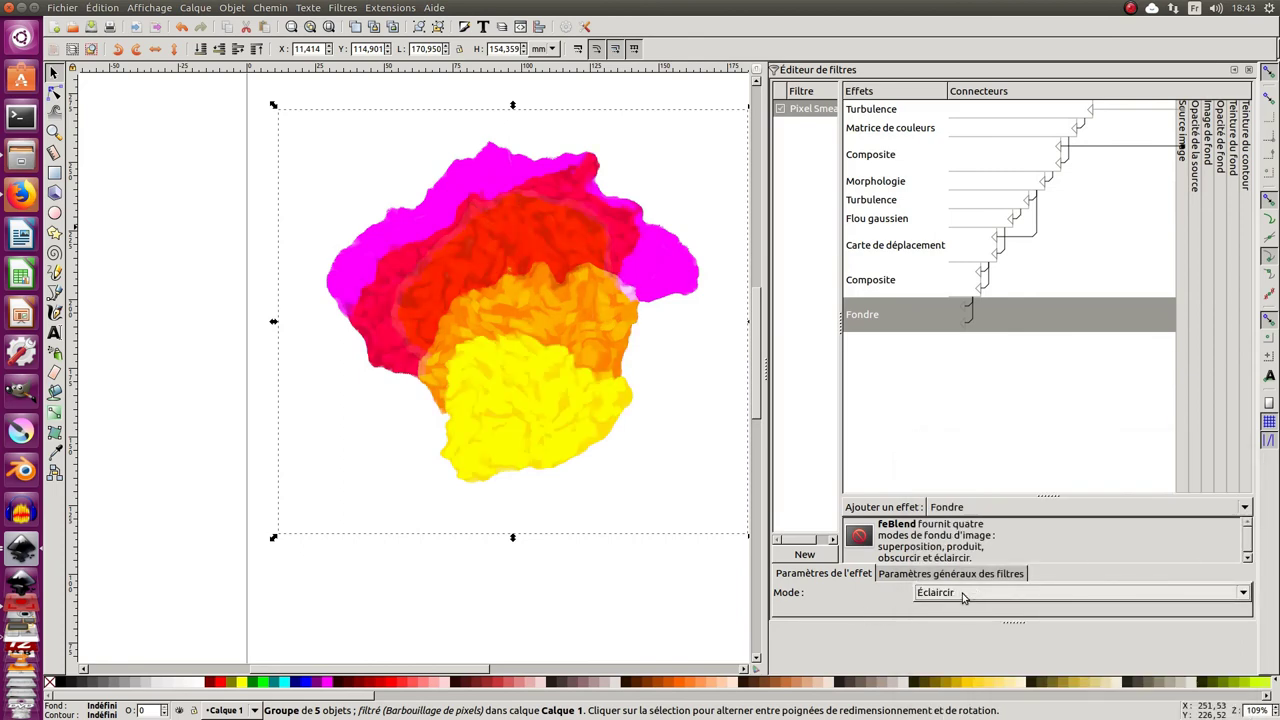
scroll(965, 594, "down", 1)
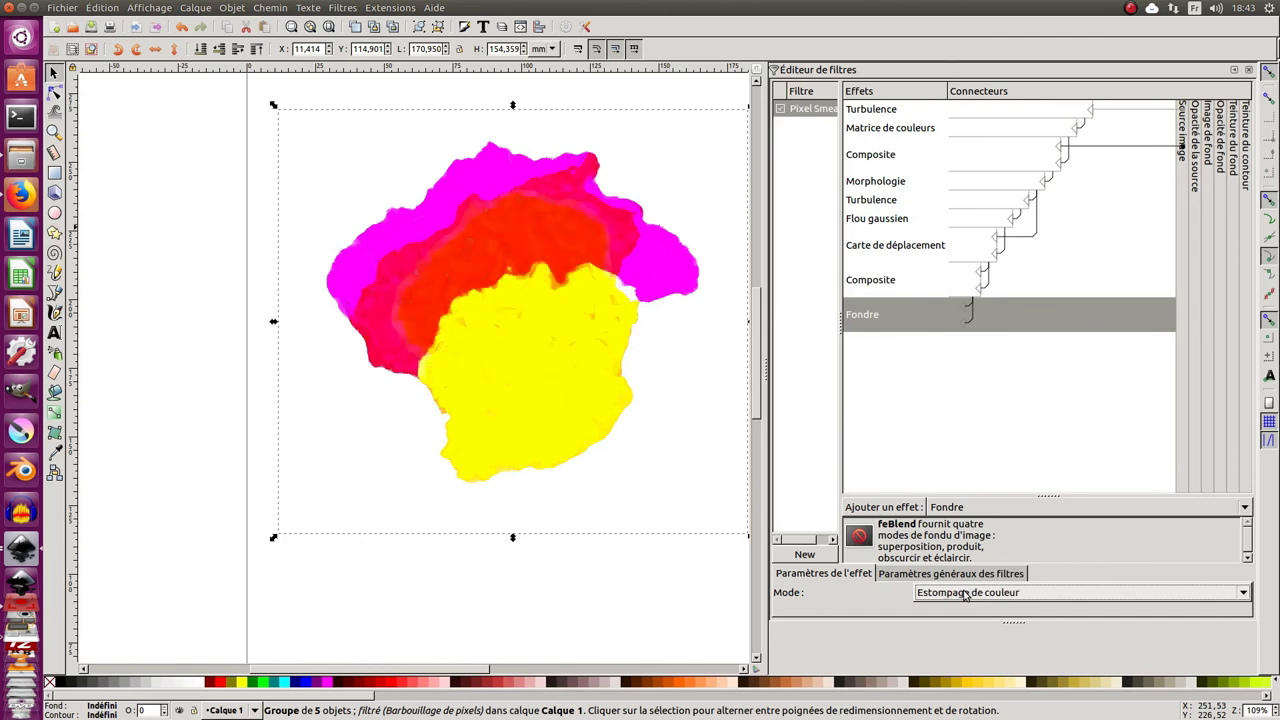
scroll(965, 594, "up", 1)
scroll(965, 594, "down", 1)
scroll(965, 594, "up", 1)
Step: Set the Composite step's arithmetic coefficients to K1 0,69 and K2 0,57
left_click(908, 279)
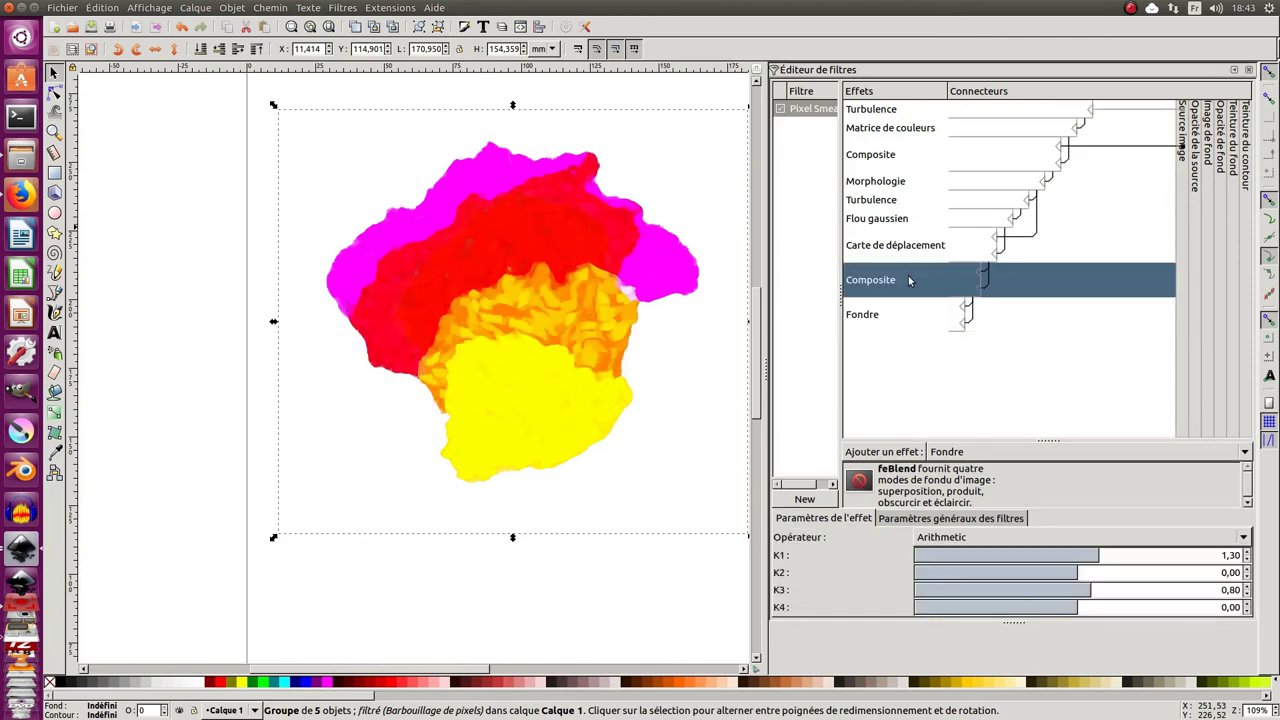
left_click(1045, 555)
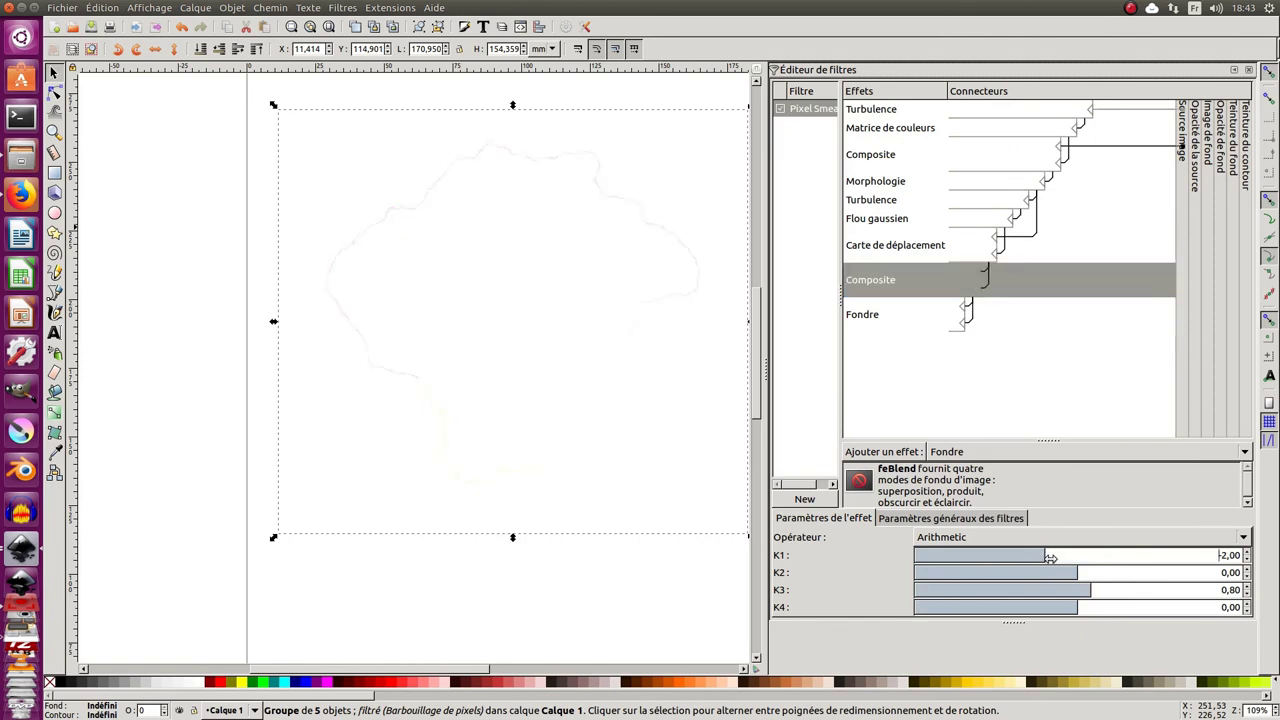
left_click_drag(1068, 558, 1141, 559)
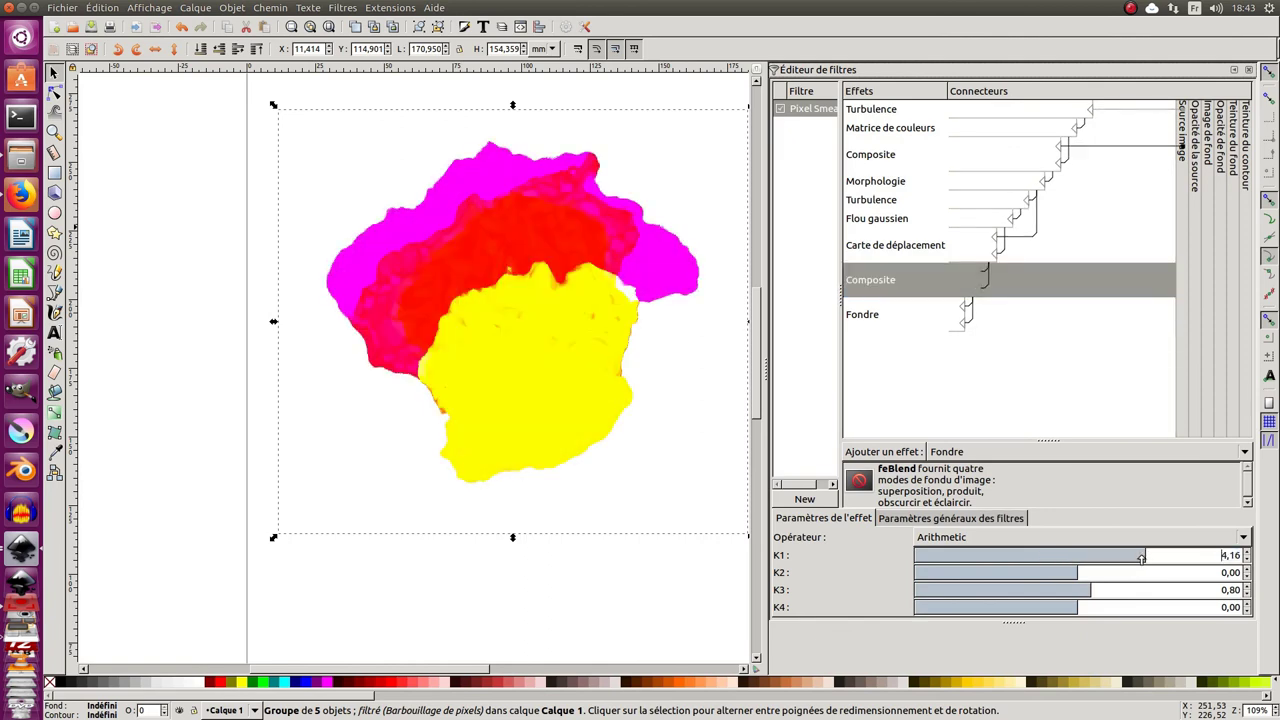
left_click(1089, 558)
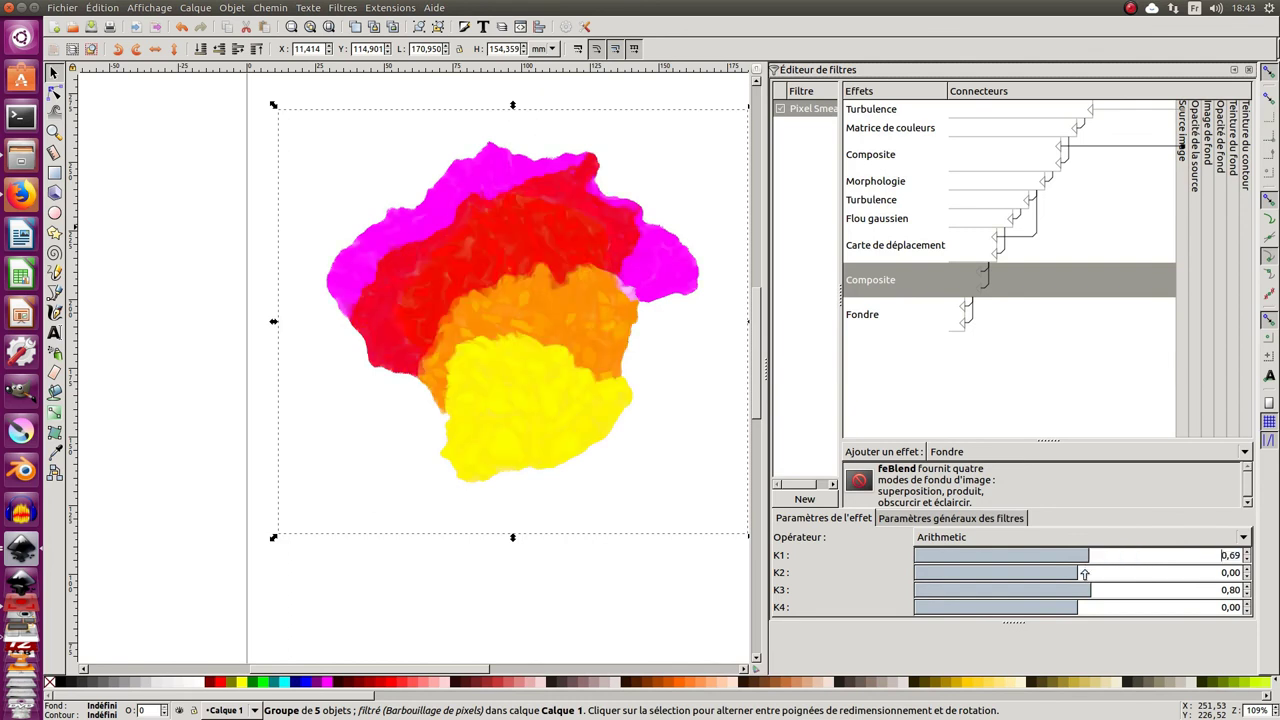
left_click(1087, 573)
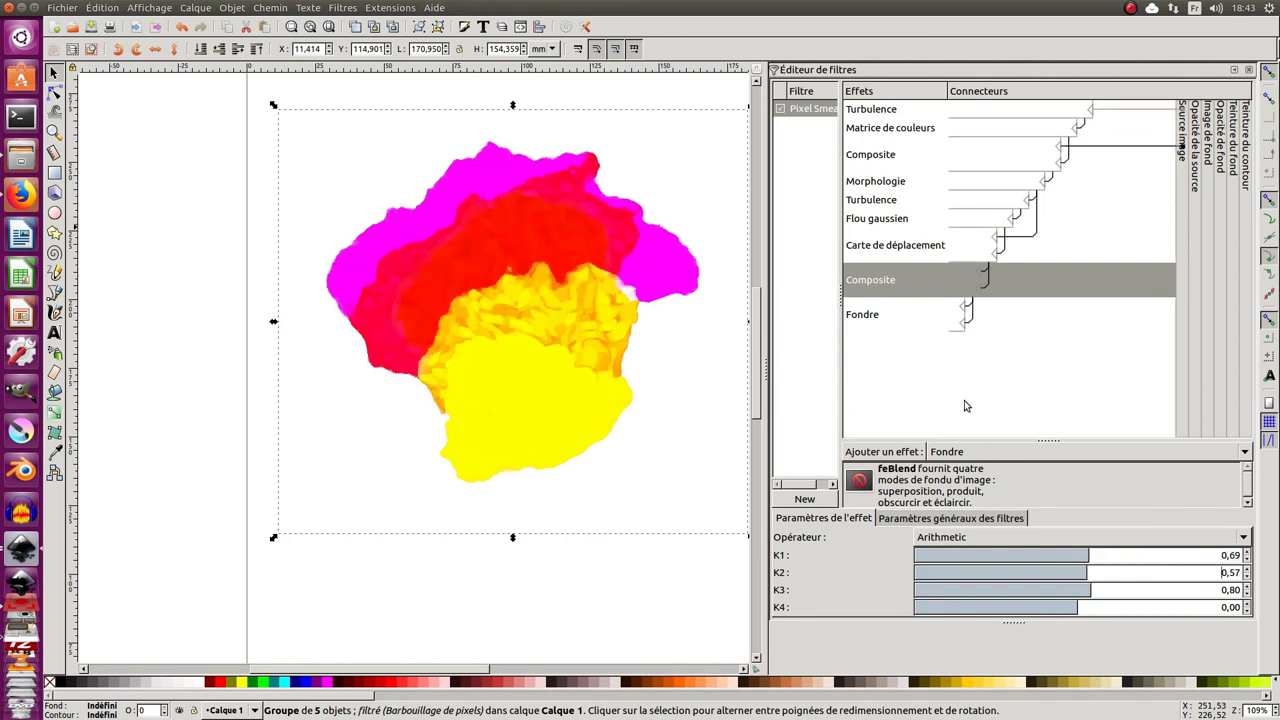
Step: Review the Displacement Map and Flou gaussien steps, zoom out, and close the Filter Editor
left_click(915, 247)
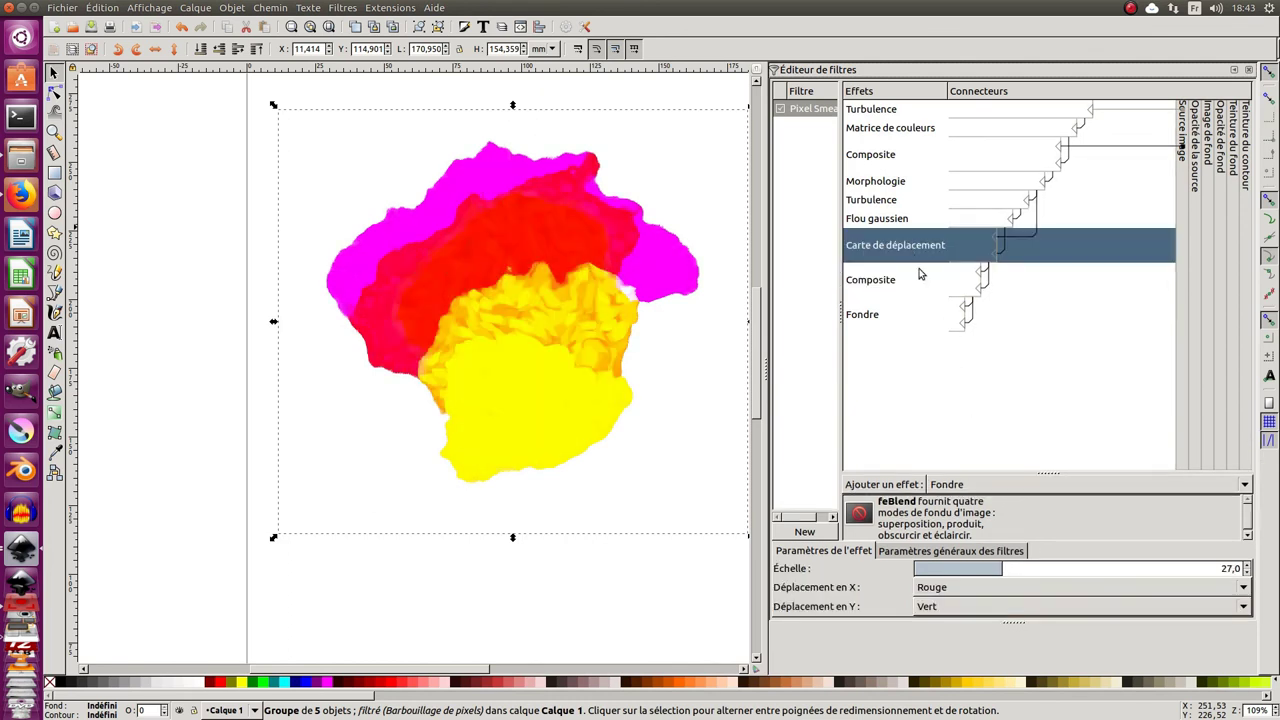
left_click(899, 217)
key("minus")
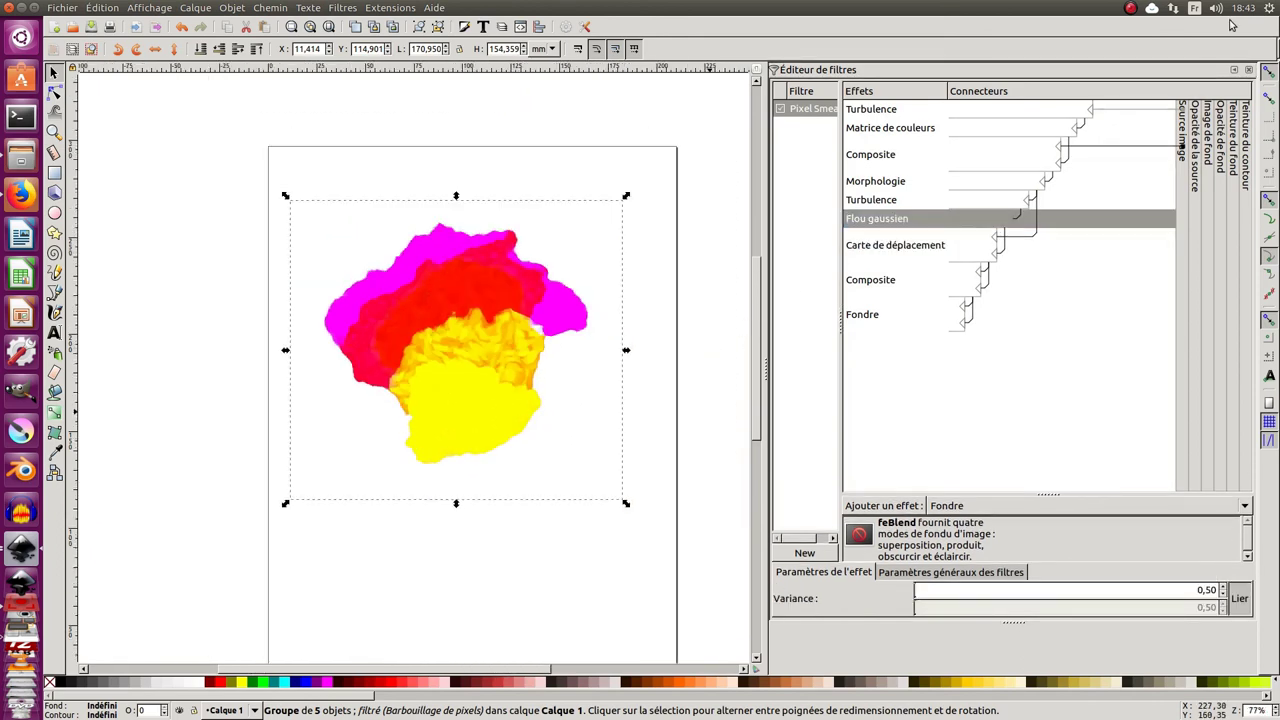
left_click(1250, 69)
scroll(673, 325, "up", 1, "ctrl")
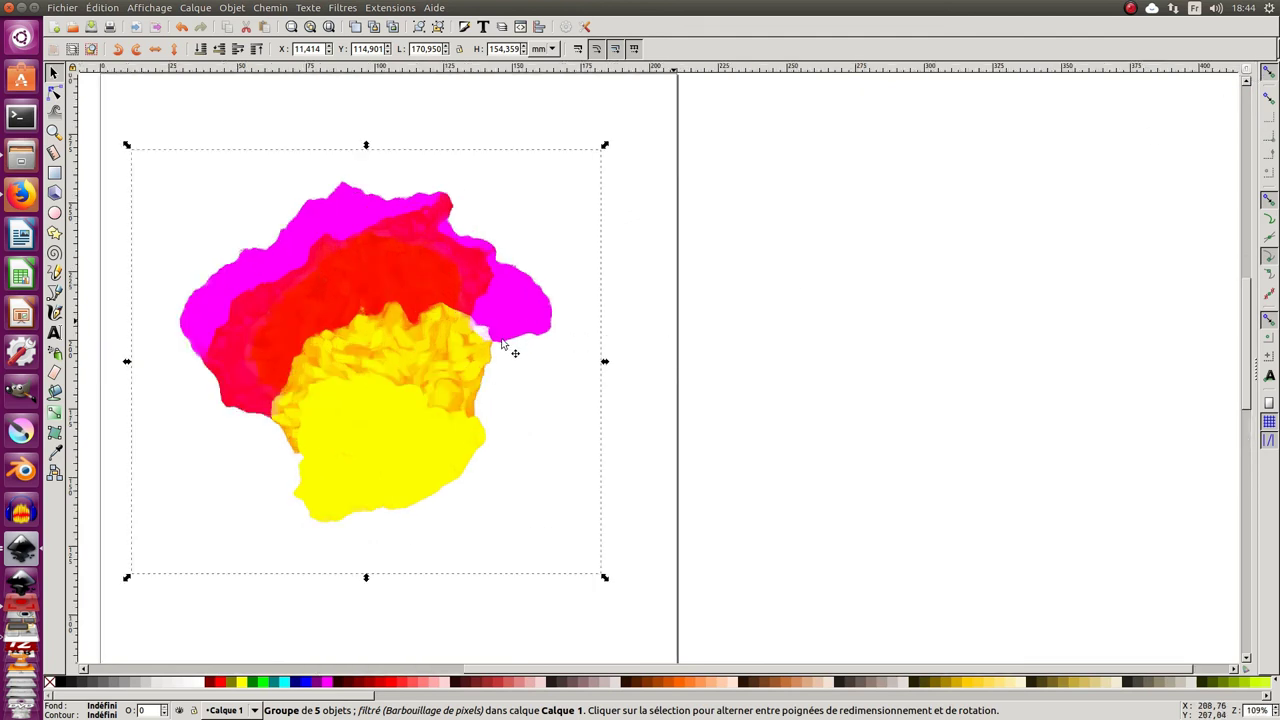
scroll(666, 323, "left", 3)
key("5")
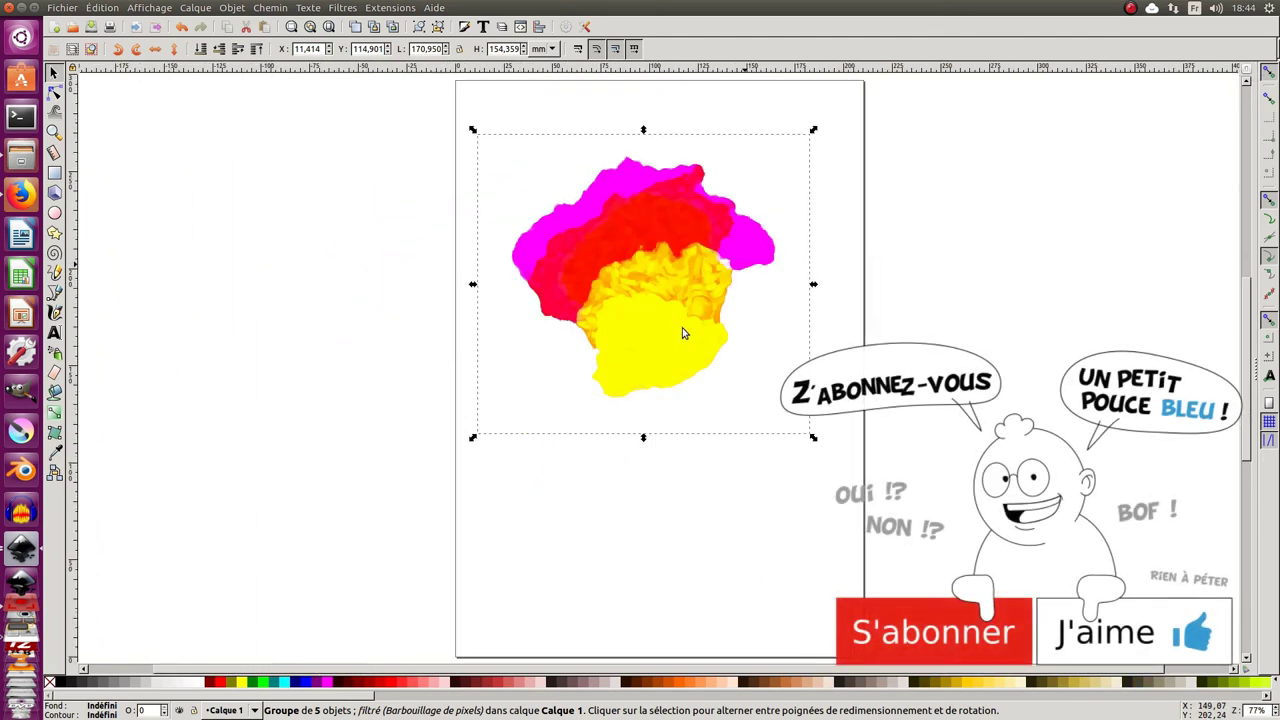
scroll(659, 292, "up", 1, "ctrl")
scroll(661, 286, "up", 1, "ctrl")
scroll(661, 286, "up", 1)
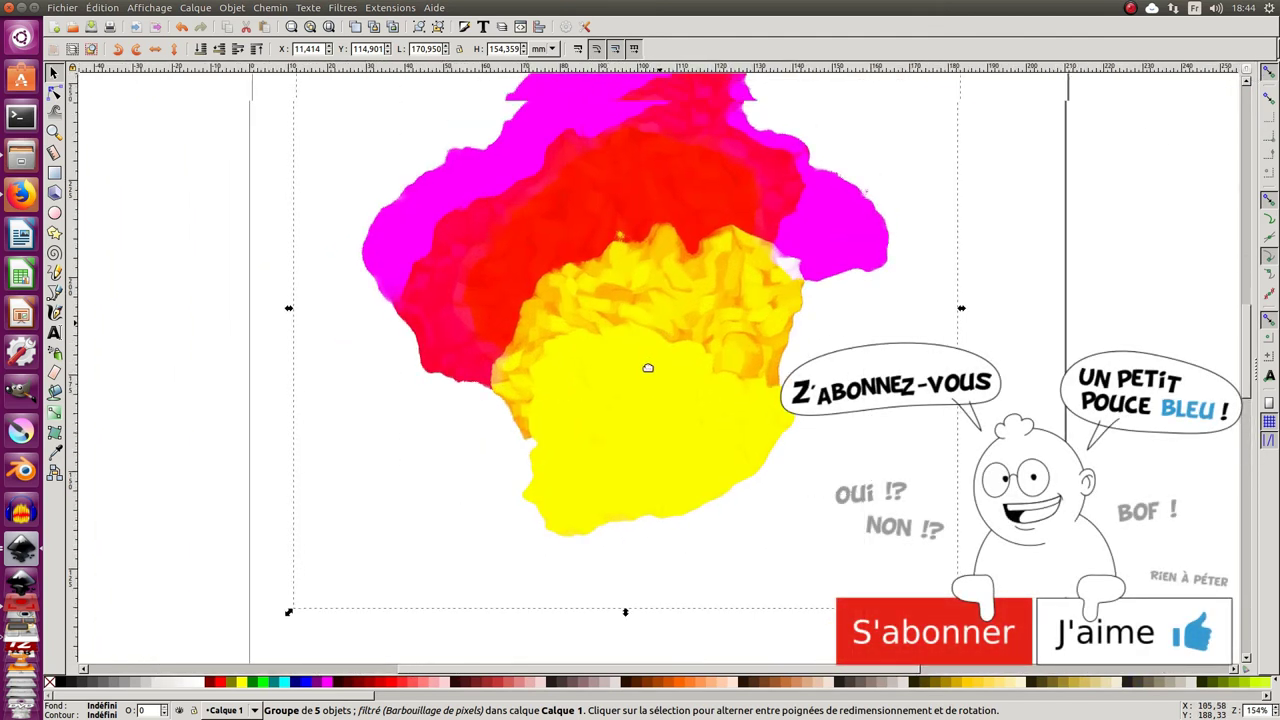
scroll(740, 265, "up", 1)
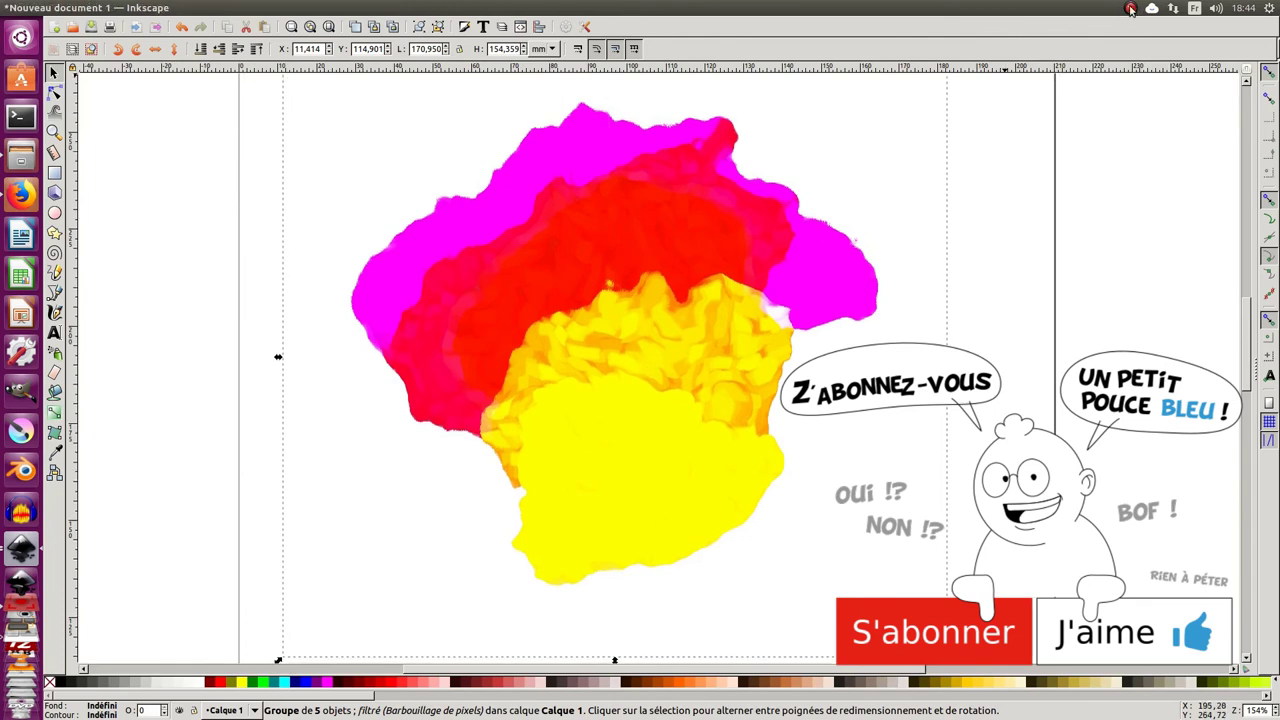